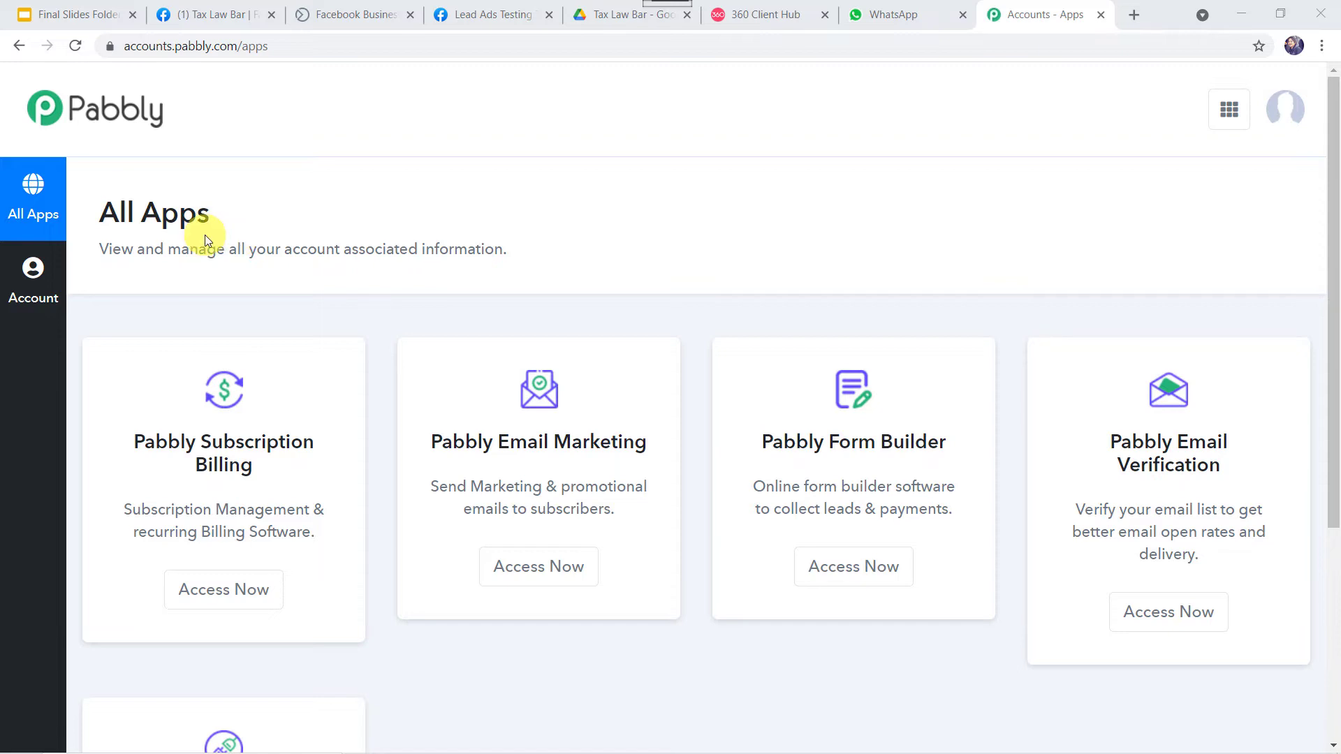
Open Pabbly Connect and create a workflow named 'Use WhatsApp for Marketing of Tax Consultancy'
{"action": "scroll", "coordinate": [204, 238], "scroll_direction": "down", "scroll_amount": 5}
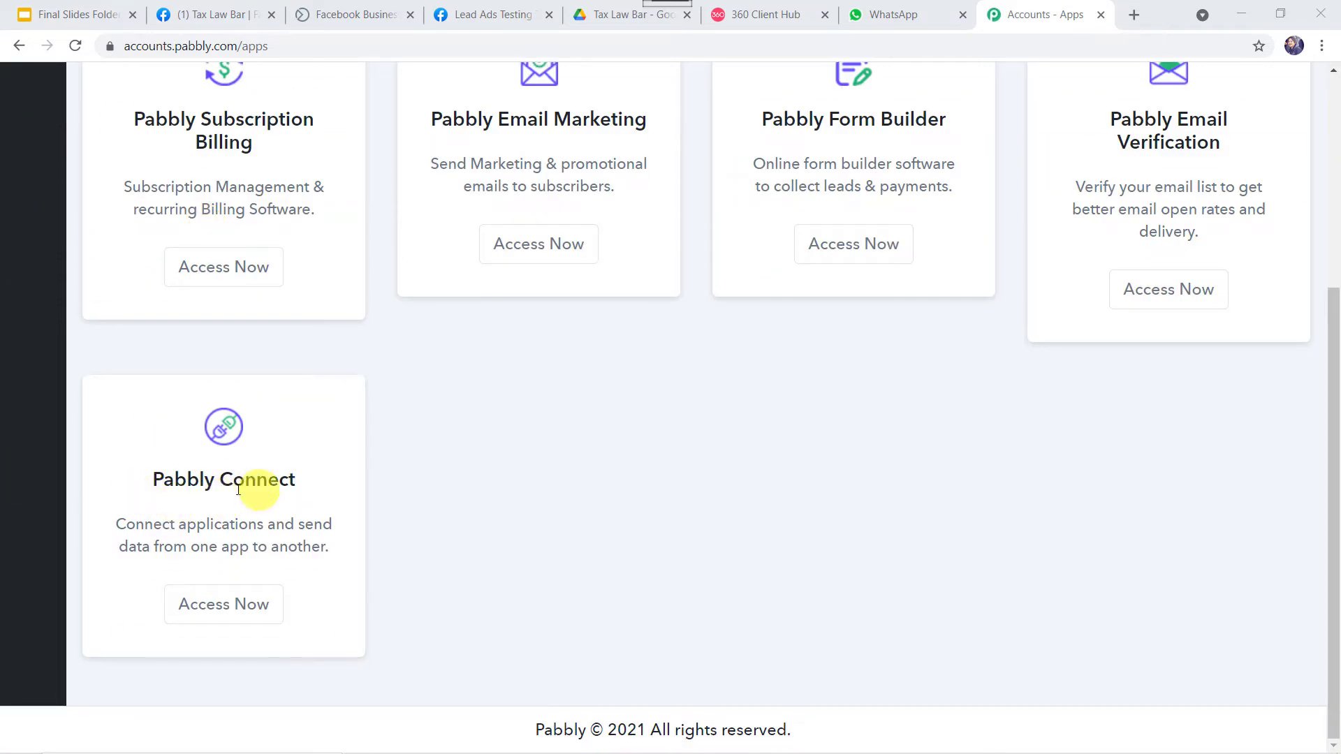
{"action": "left_click", "coordinate": [233, 605]}
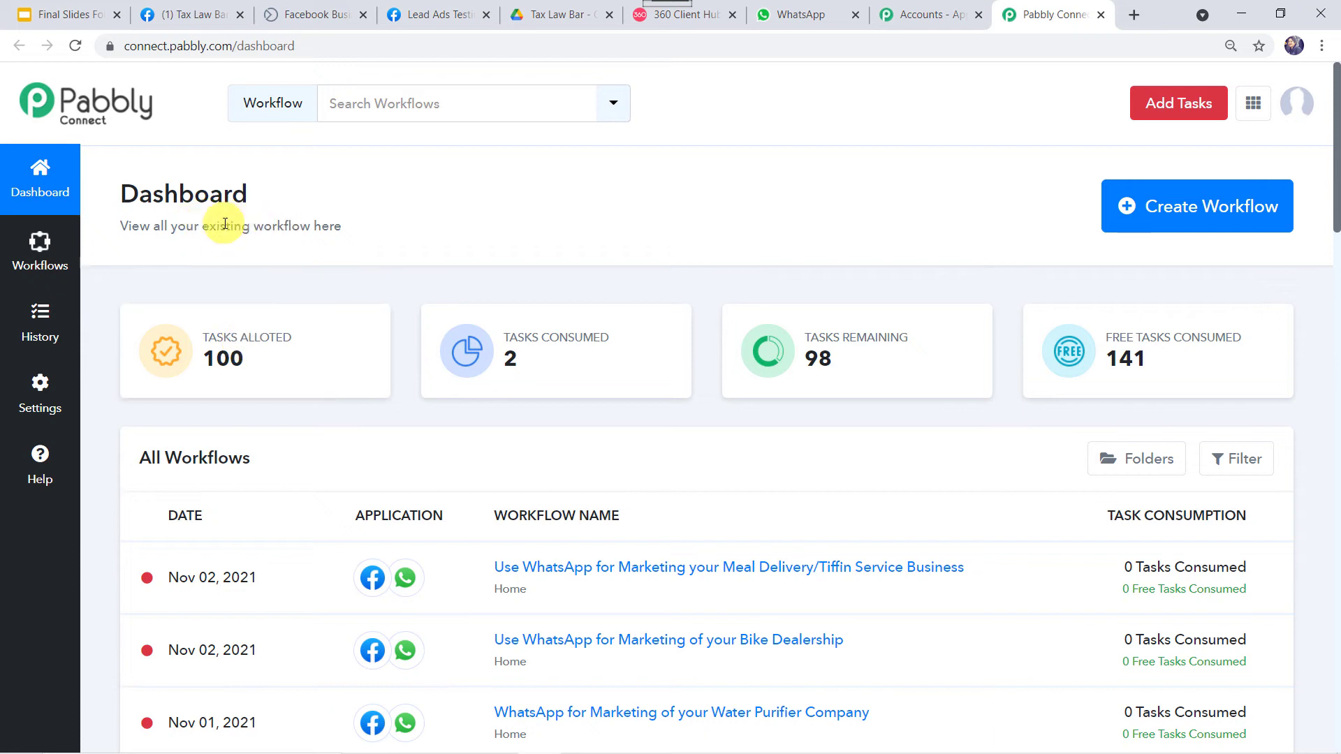
{"action": "left_click", "coordinate": [1183, 214]}
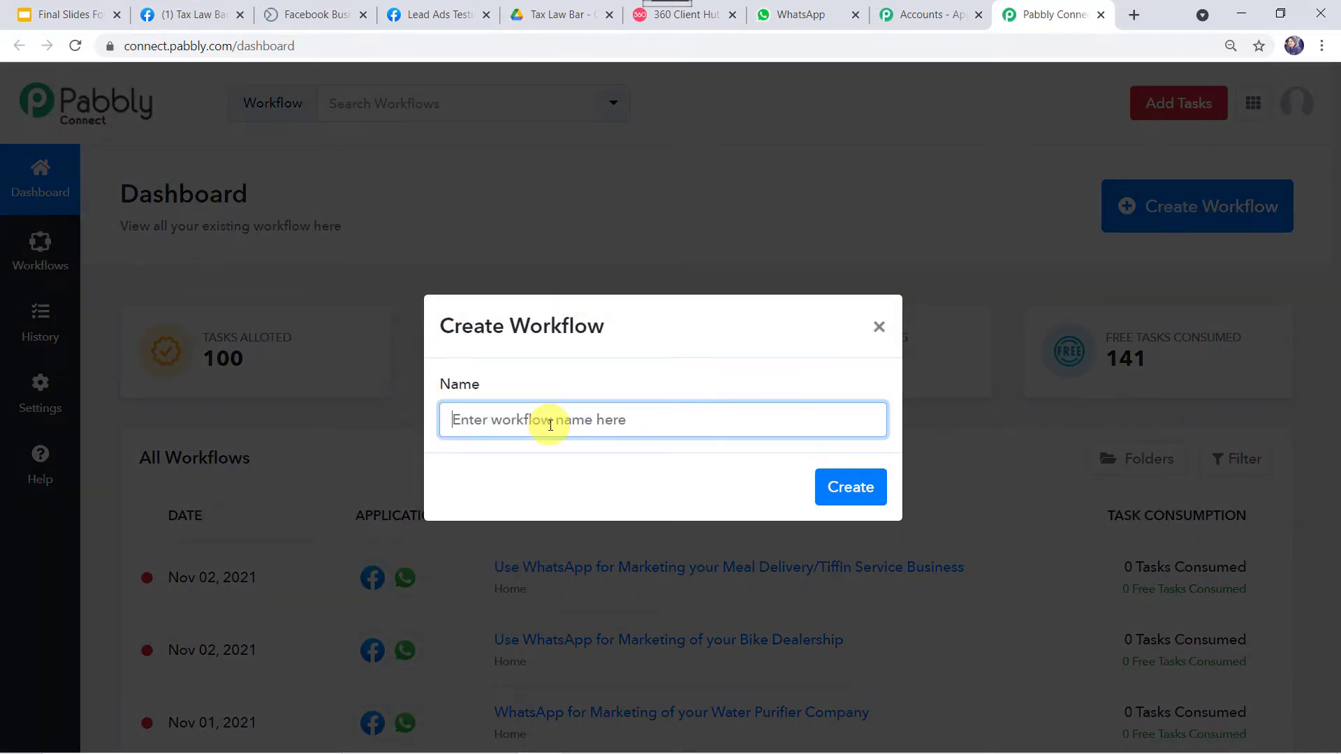
{"action": "type", "text": "Use WhatsApp for Marketing of Tax Consultancy"}
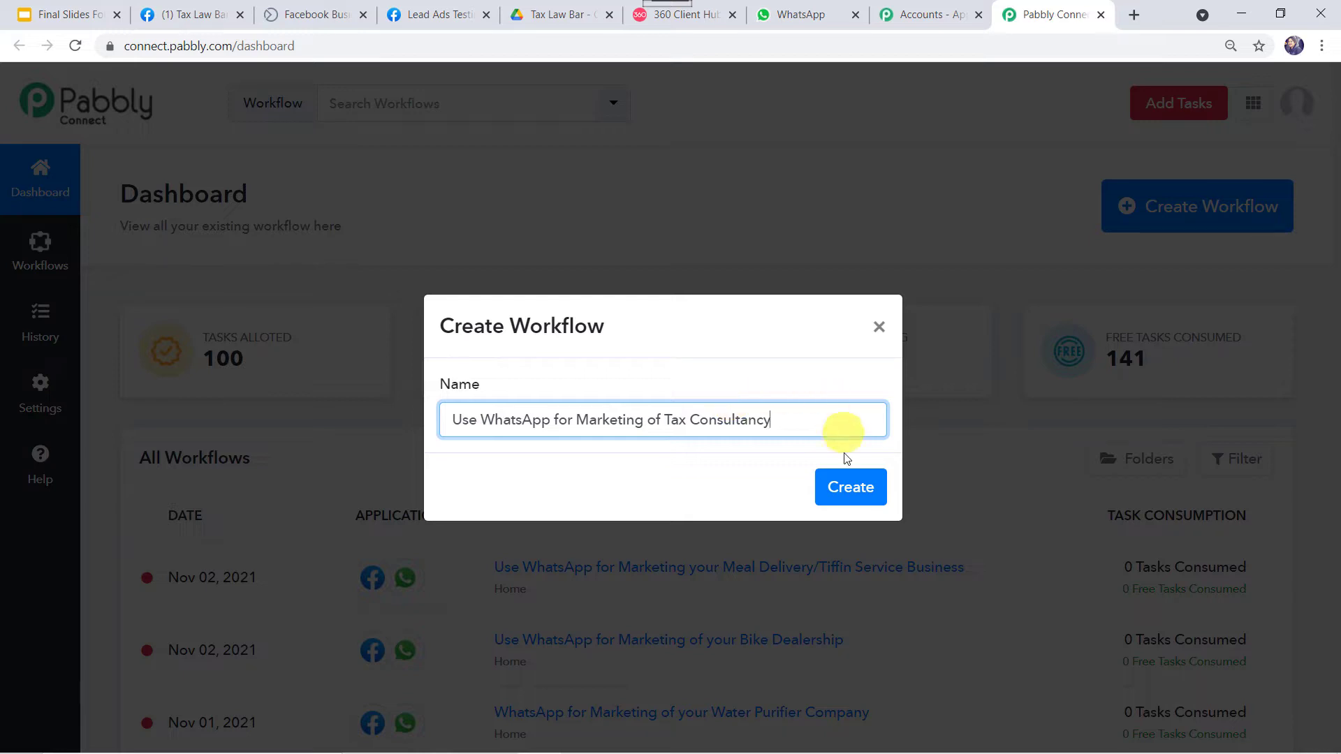
{"action": "left_click", "coordinate": [851, 485]}
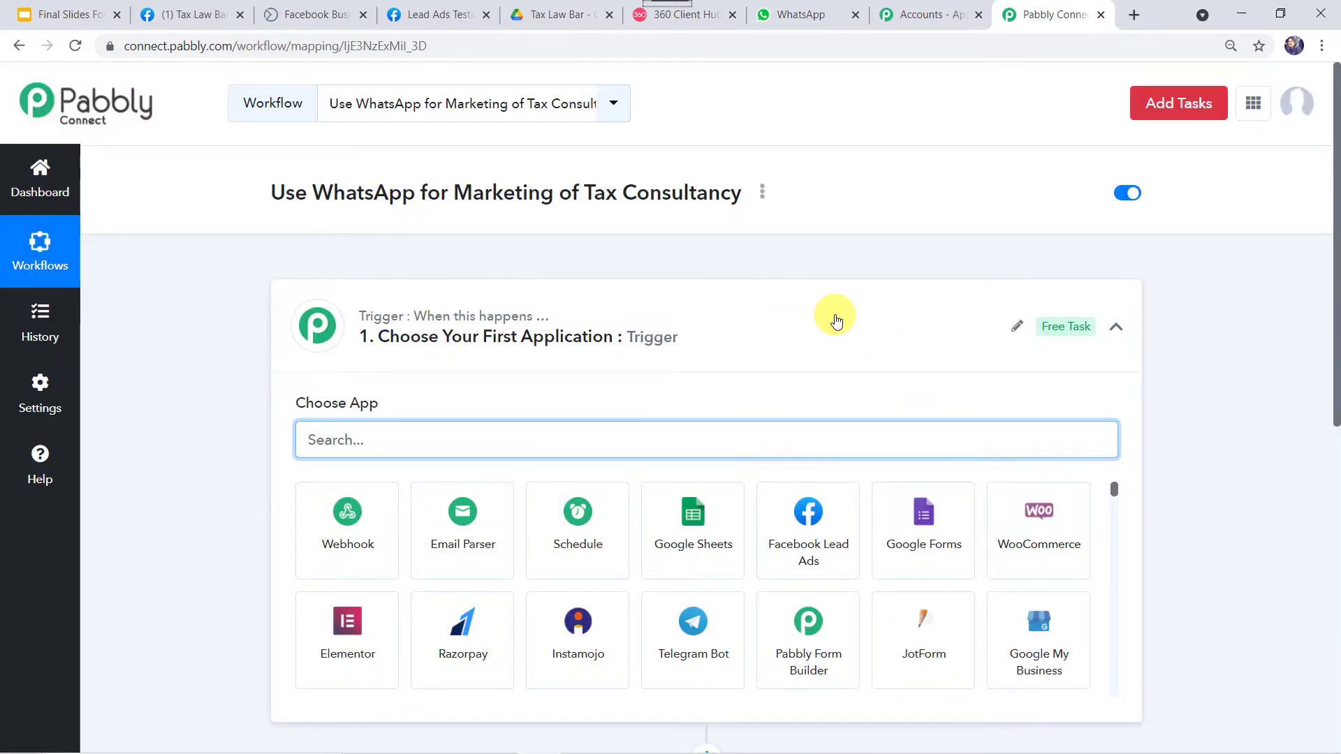
Set the trigger app to Facebook Lead Ads with the New Lead event and begin connecting
{"action": "left_click", "coordinate": [833, 316]}
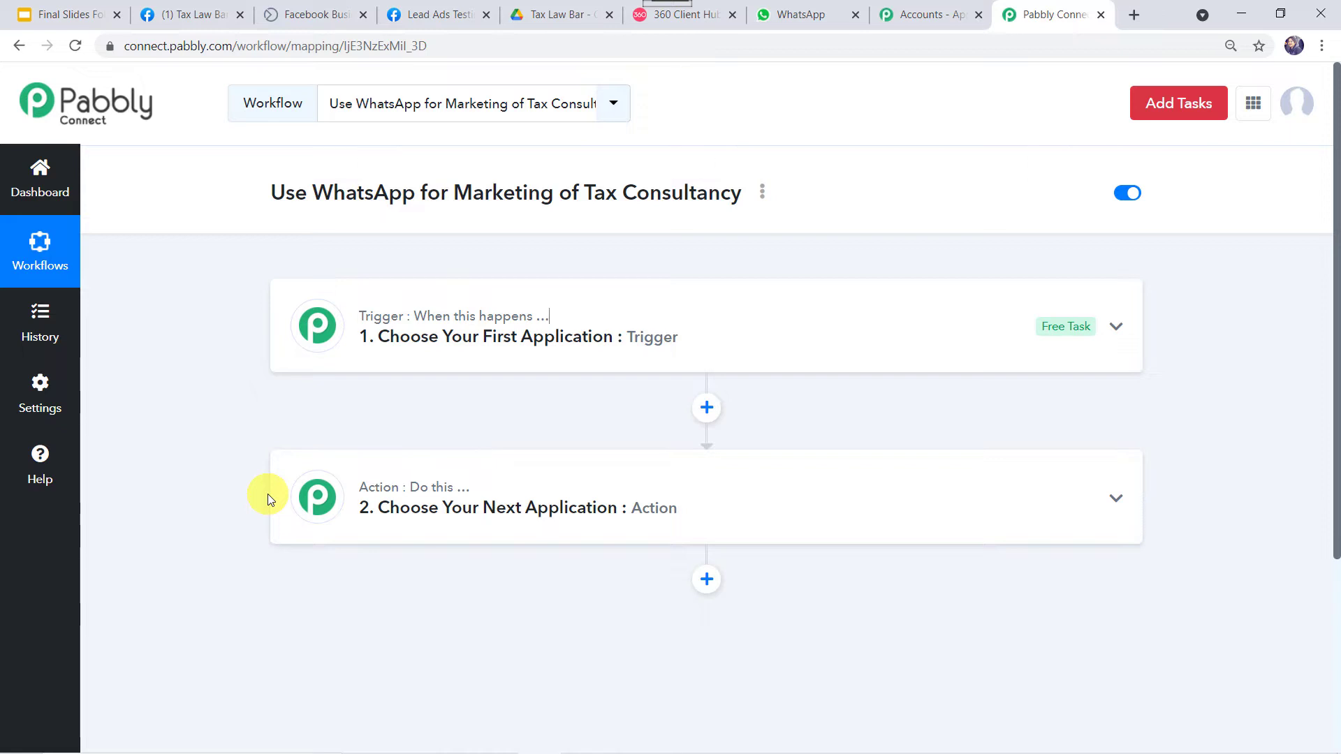
{"action": "left_click", "coordinate": [711, 328]}
{"action": "left_click", "coordinate": [409, 448]}
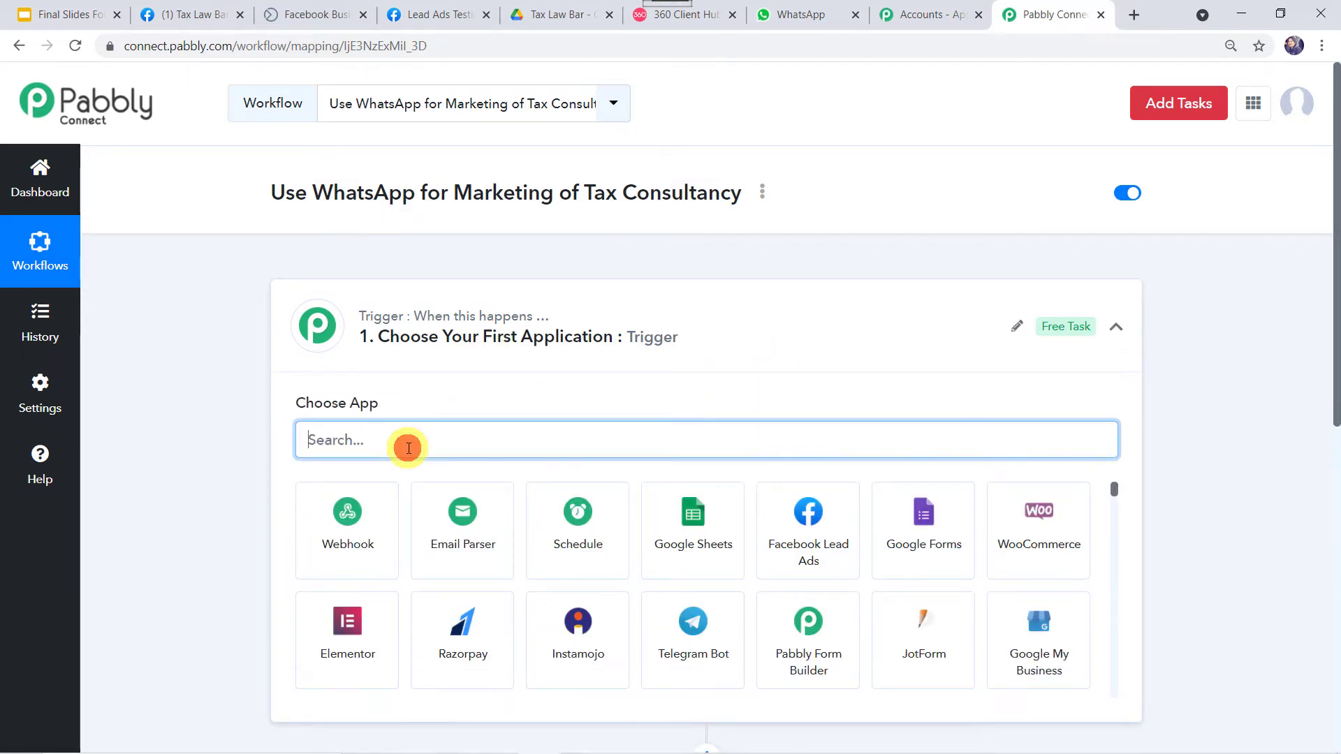
{"action": "type", "text": "face"}
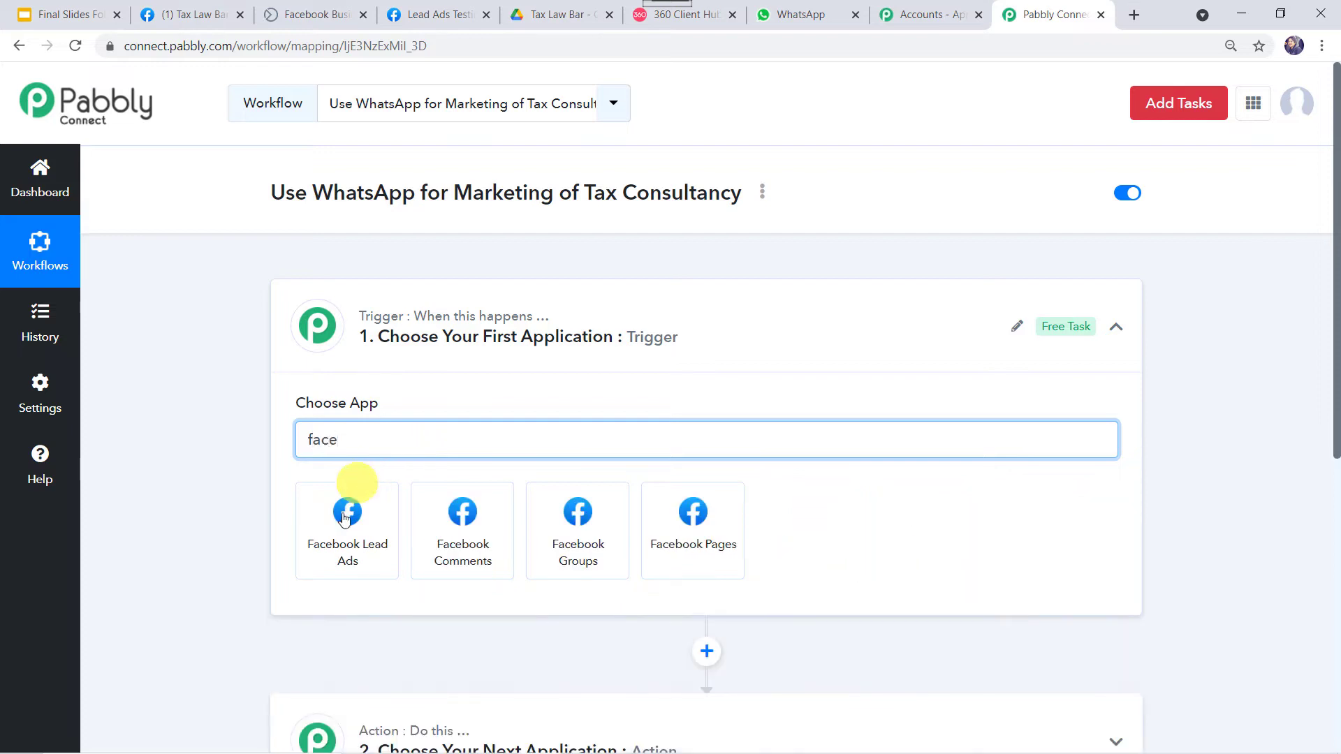
{"action": "left_click", "coordinate": [344, 531]}
{"action": "left_click", "coordinate": [343, 531]}
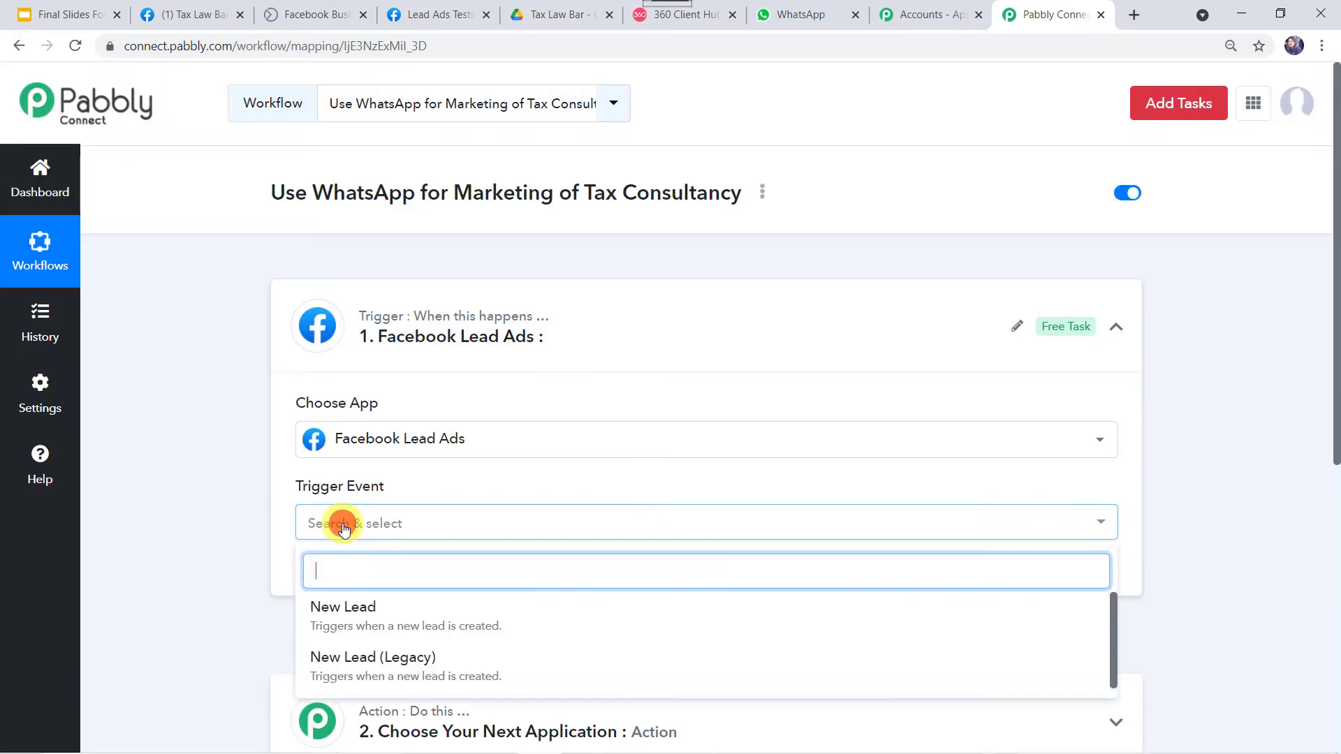
{"action": "left_click", "coordinate": [344, 617]}
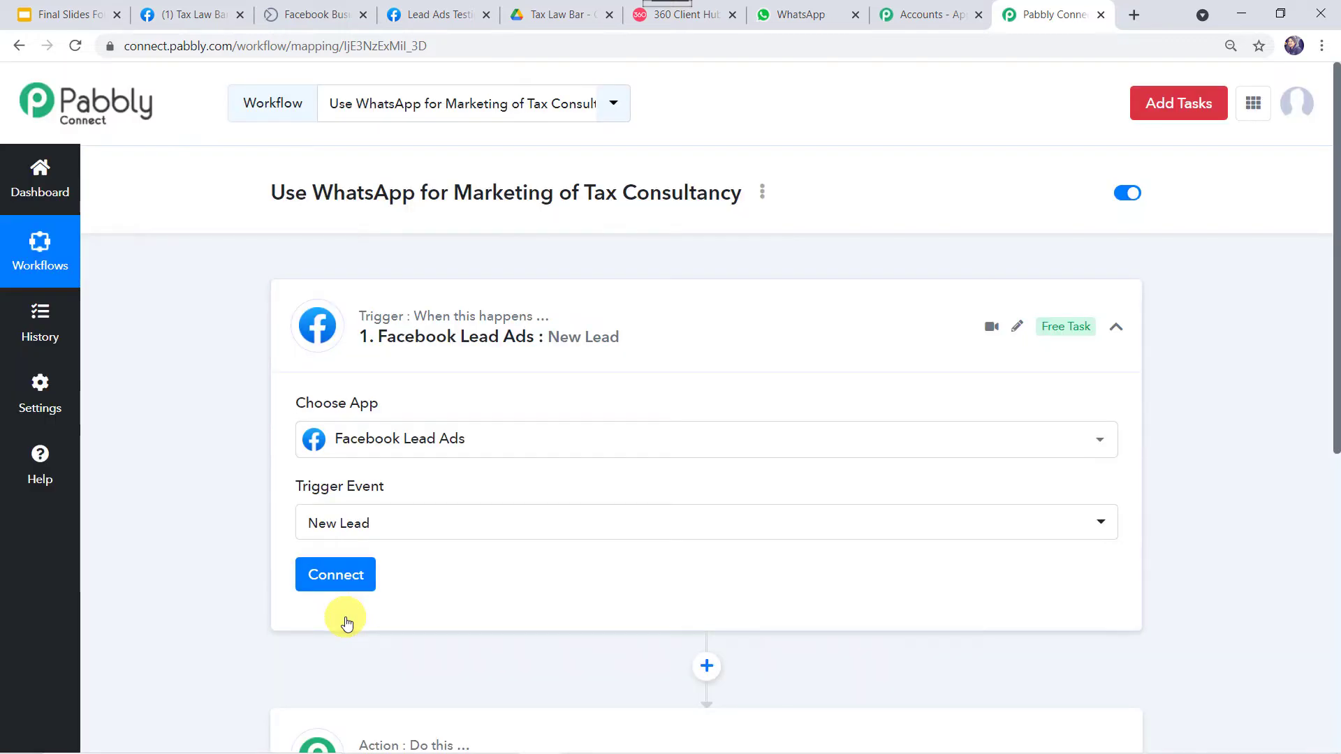
{"action": "left_click", "coordinate": [325, 583]}
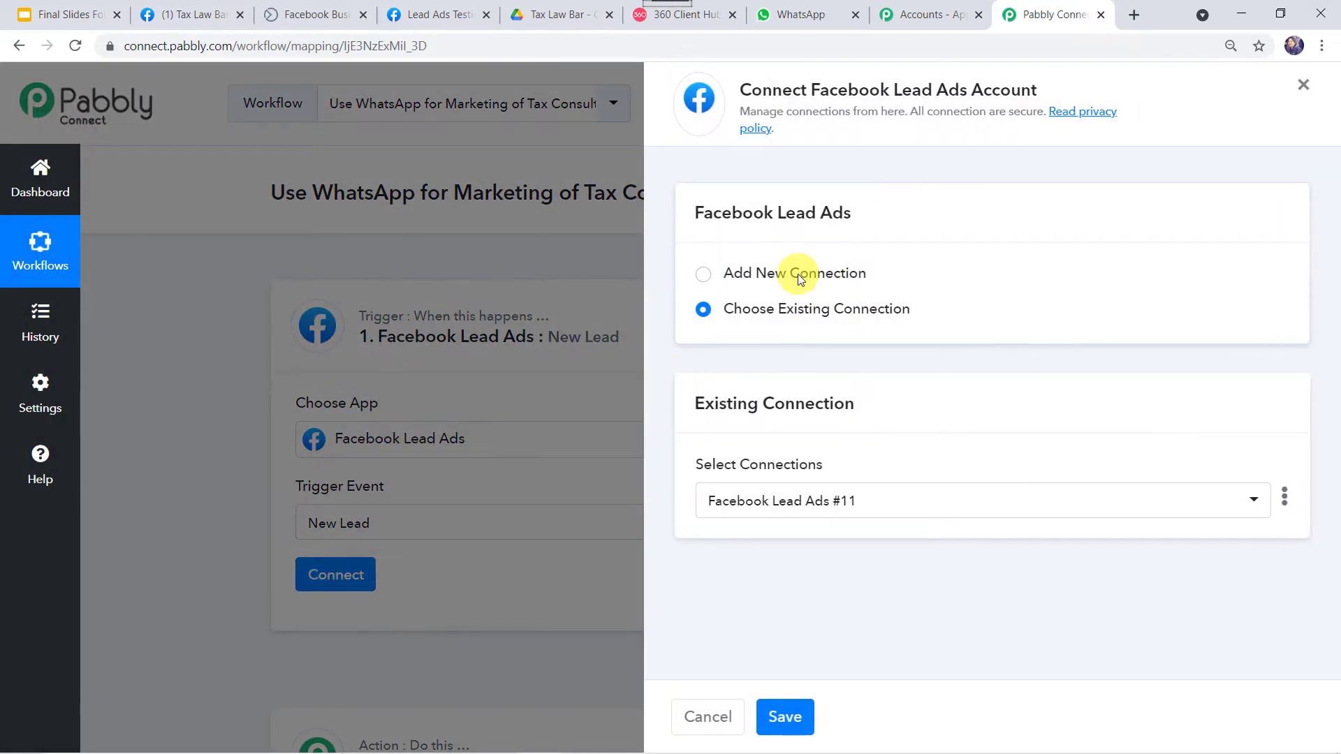
Add and authorize a new Facebook Lead Ads connection
{"action": "left_click", "coordinate": [800, 279]}
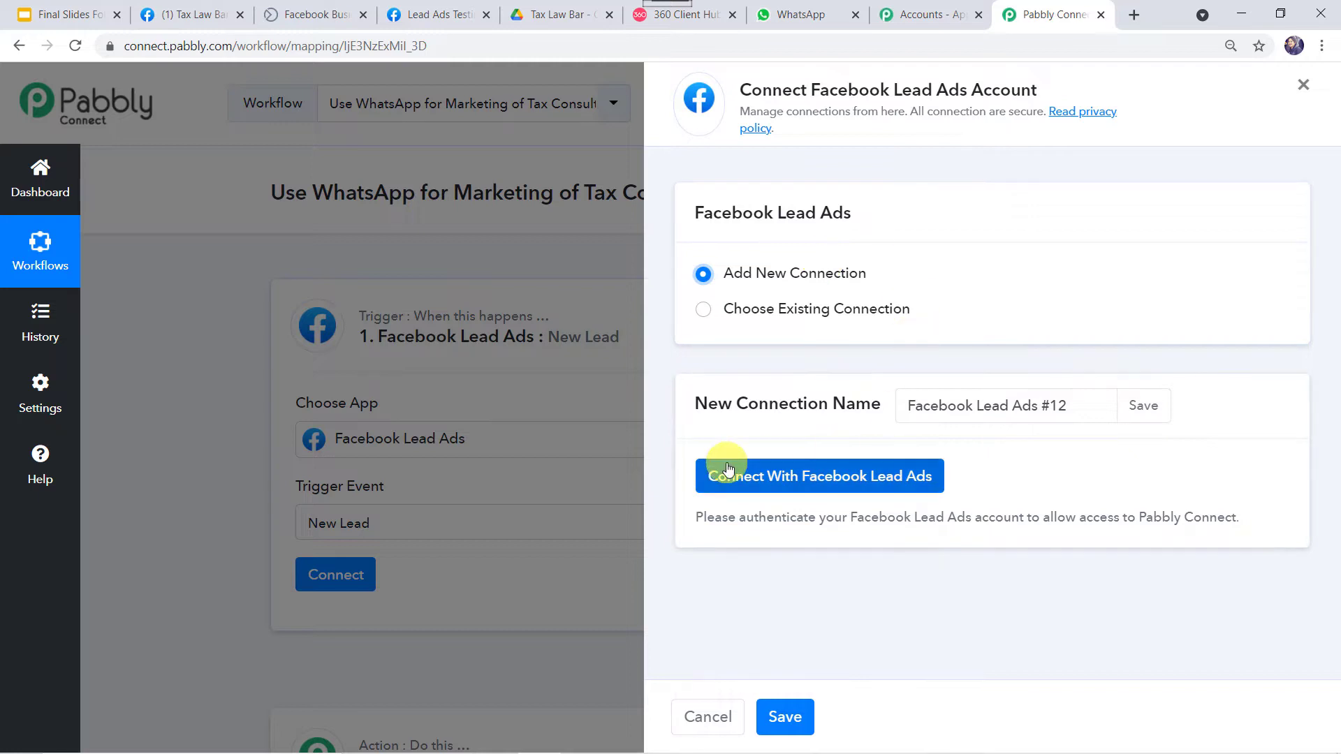
{"action": "left_click", "coordinate": [847, 479]}
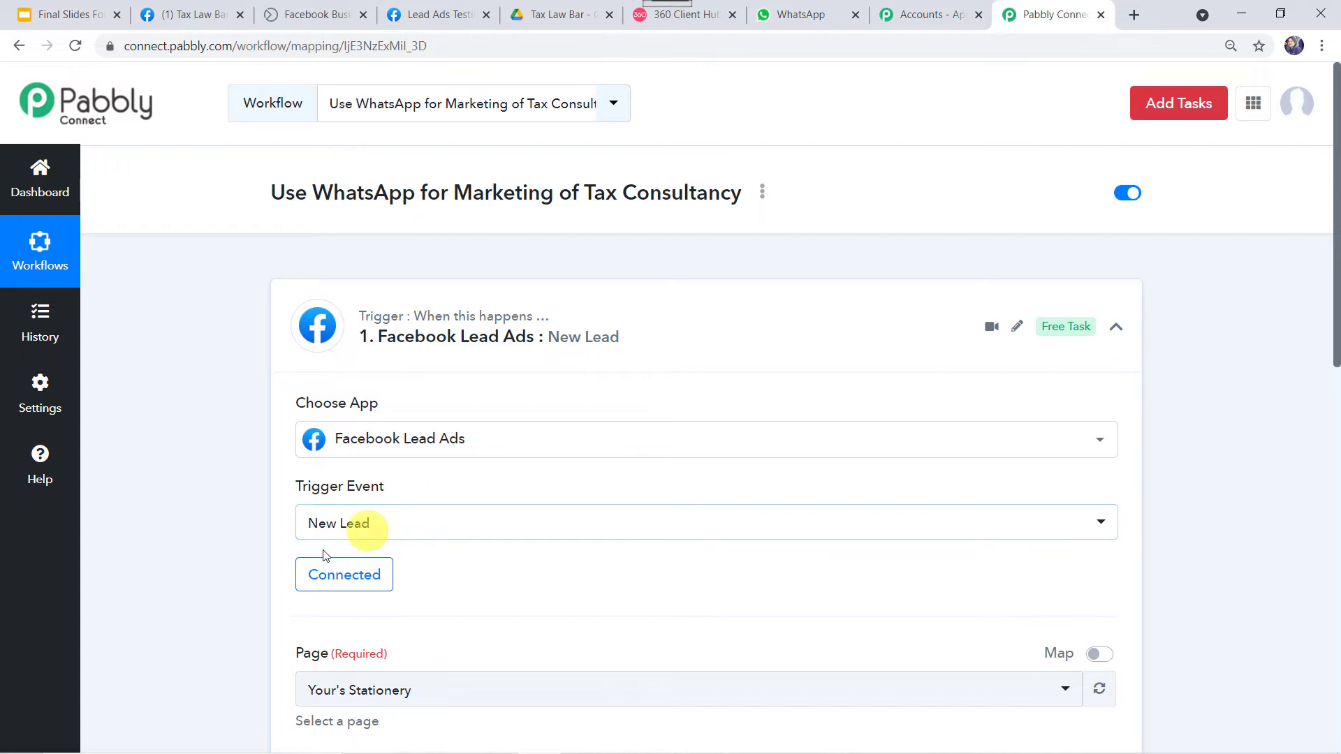
Look up the Tax Law Bar Facebook page and its lead form name
{"action": "scroll", "coordinate": [441, 577], "scroll_direction": "down", "scroll_amount": 2}
{"action": "scroll", "coordinate": [441, 575], "scroll_direction": "down", "scroll_amount": 3}
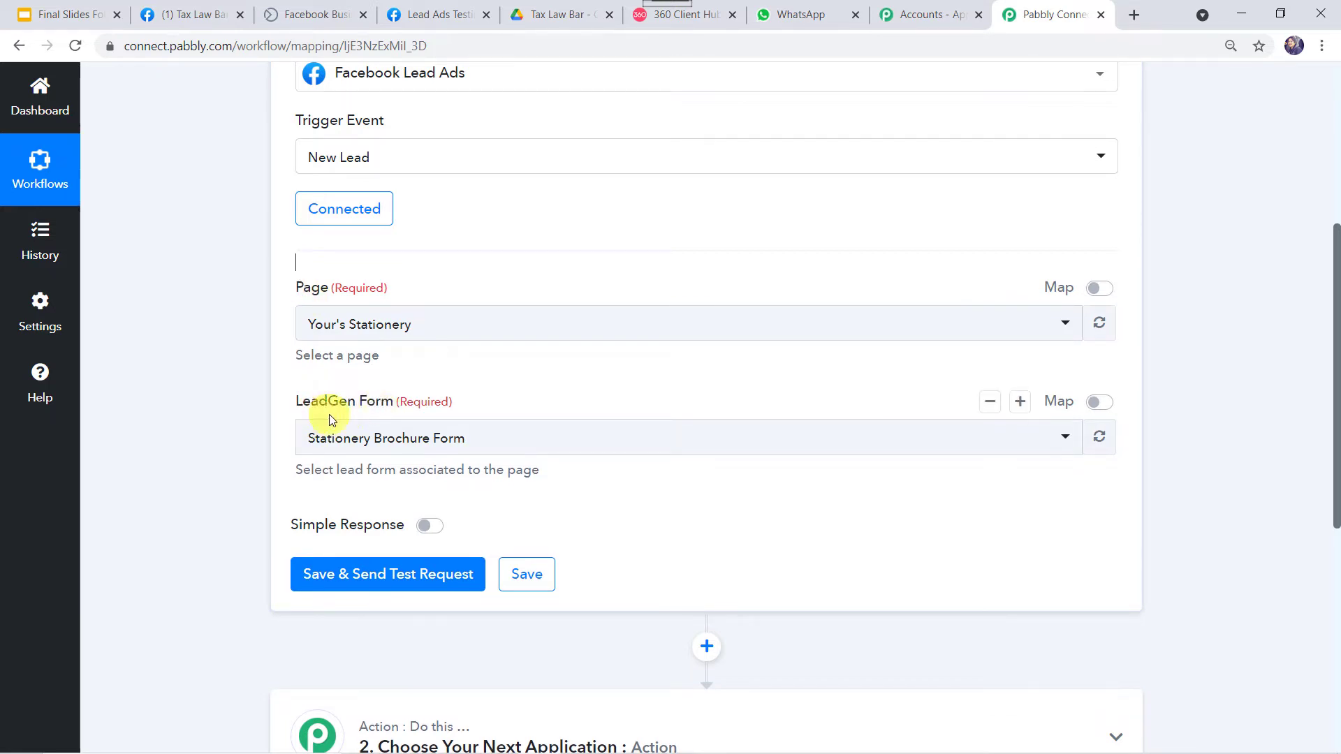
{"action": "left_click", "coordinate": [199, 10]}
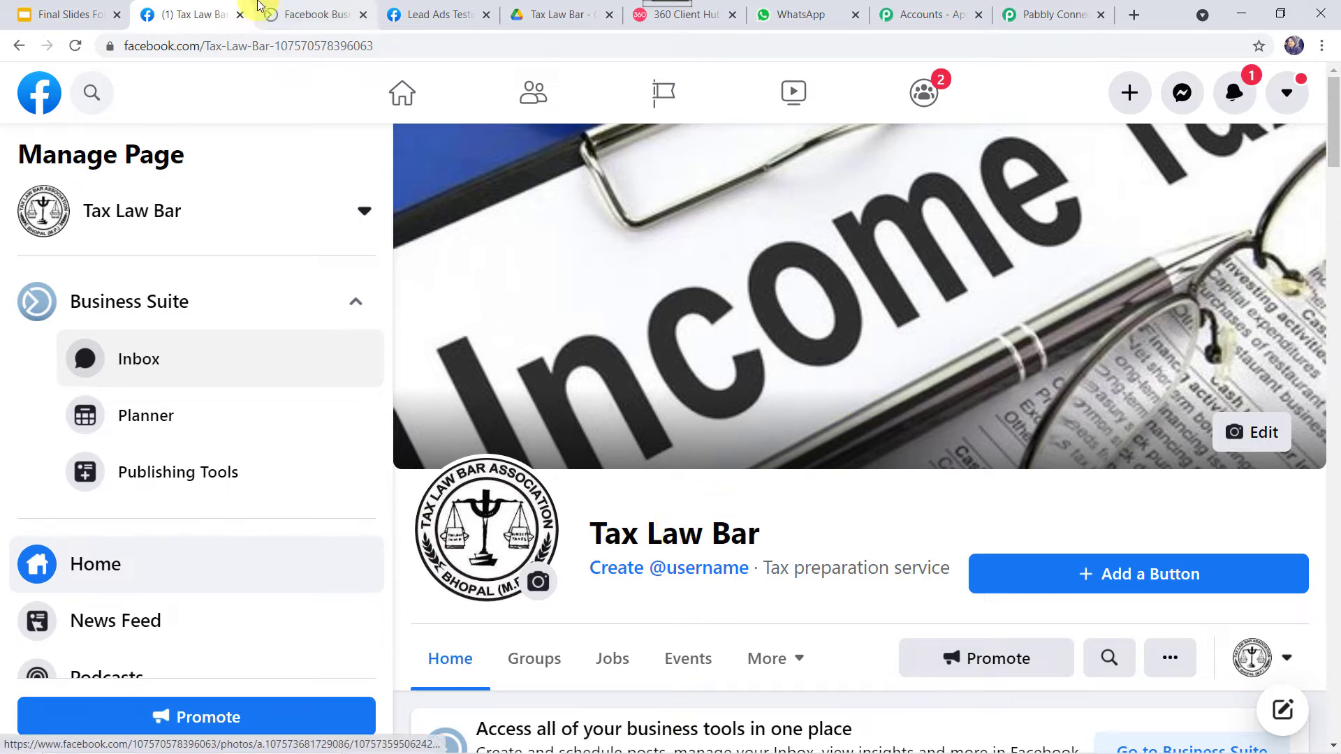
{"action": "left_click", "coordinate": [303, 14]}
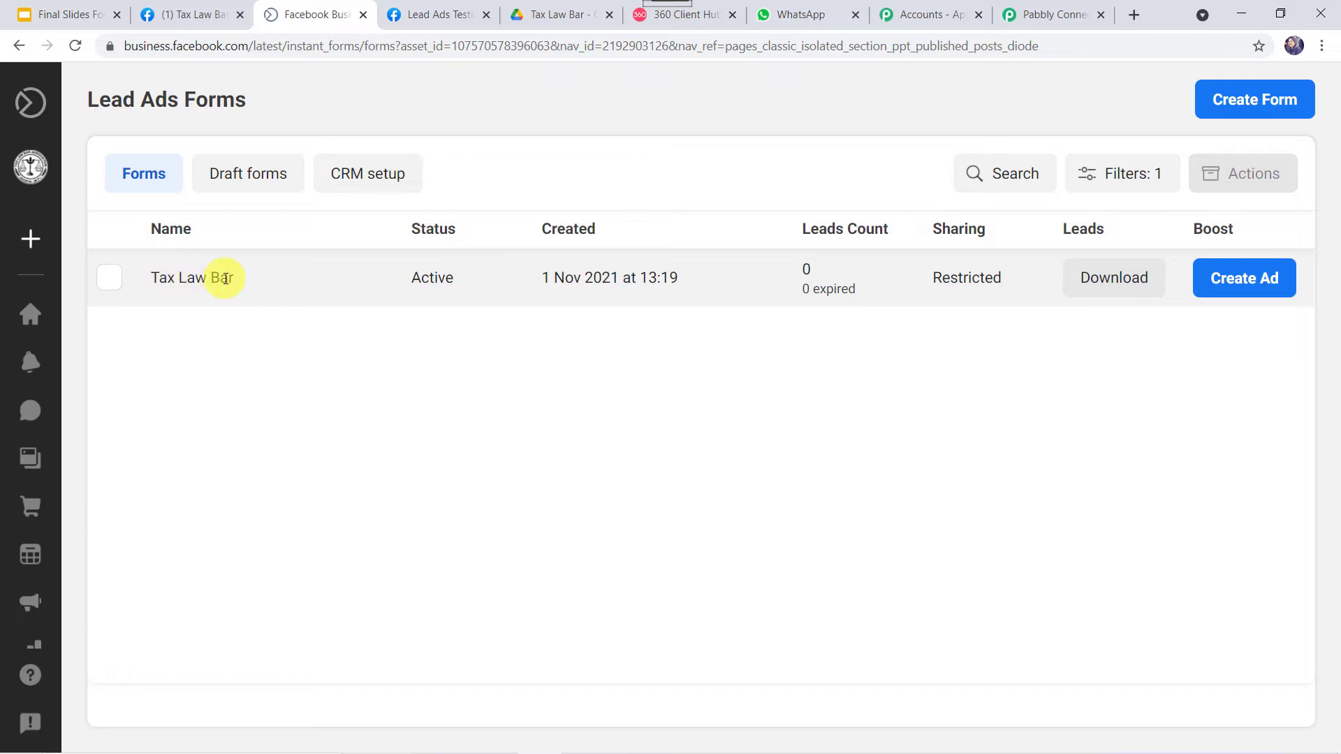
{"action": "left_click", "coordinate": [1045, 5]}
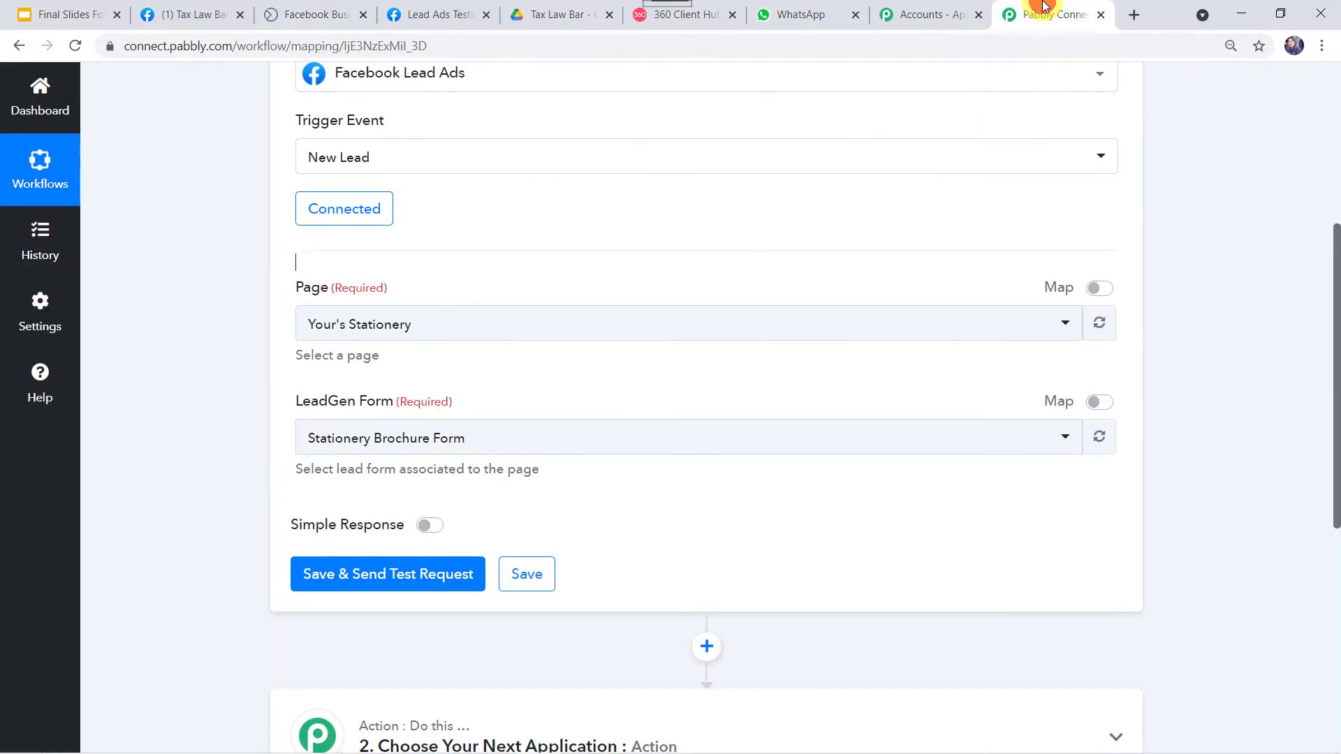
Set the trigger's Page and LeadGen Form to Tax Law Bar
{"action": "left_click", "coordinate": [389, 328]}
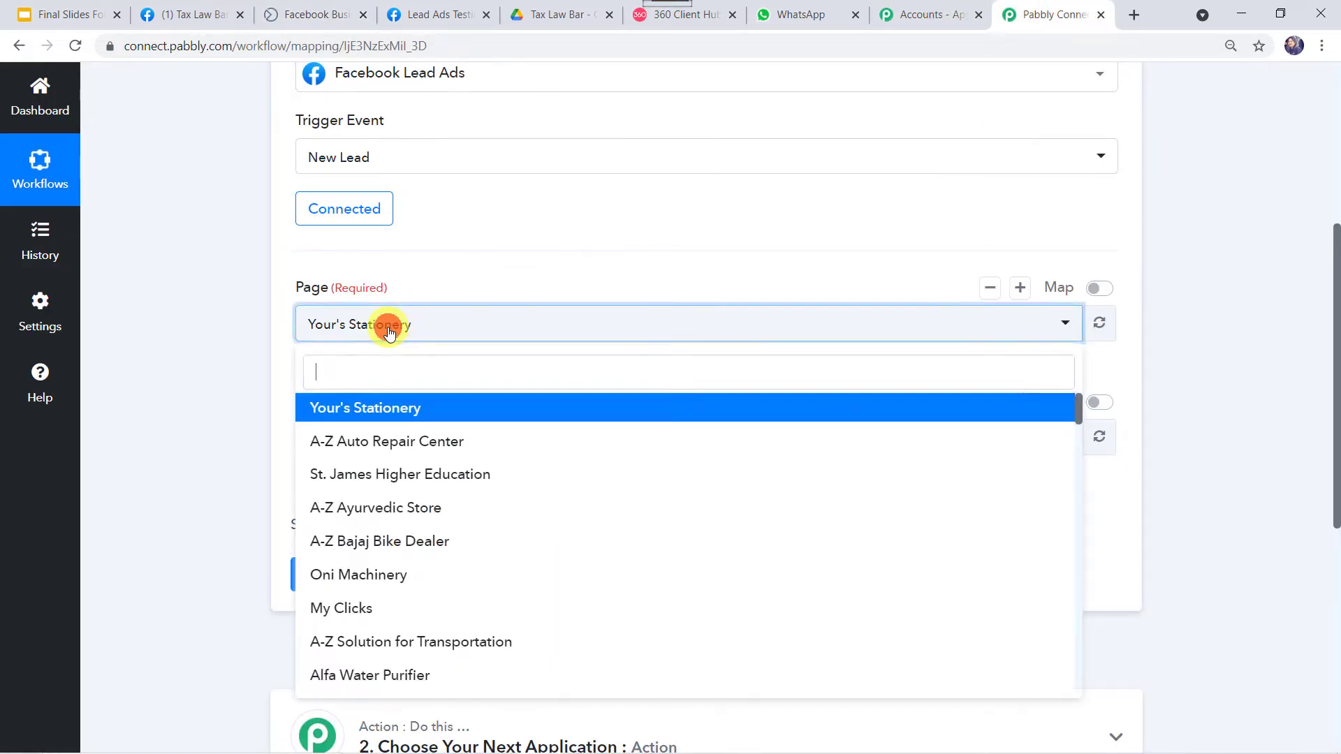
{"action": "type", "text": "ta"}
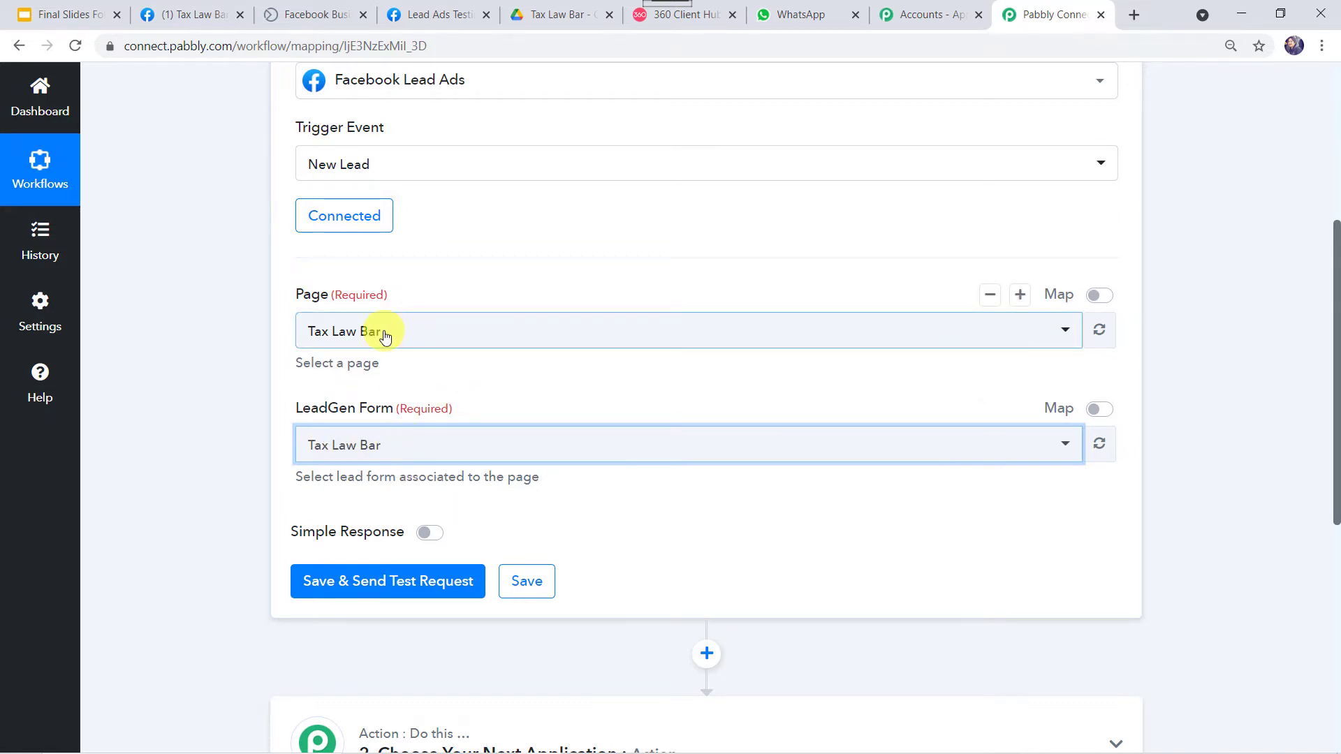
{"action": "left_click", "coordinate": [448, 453]}
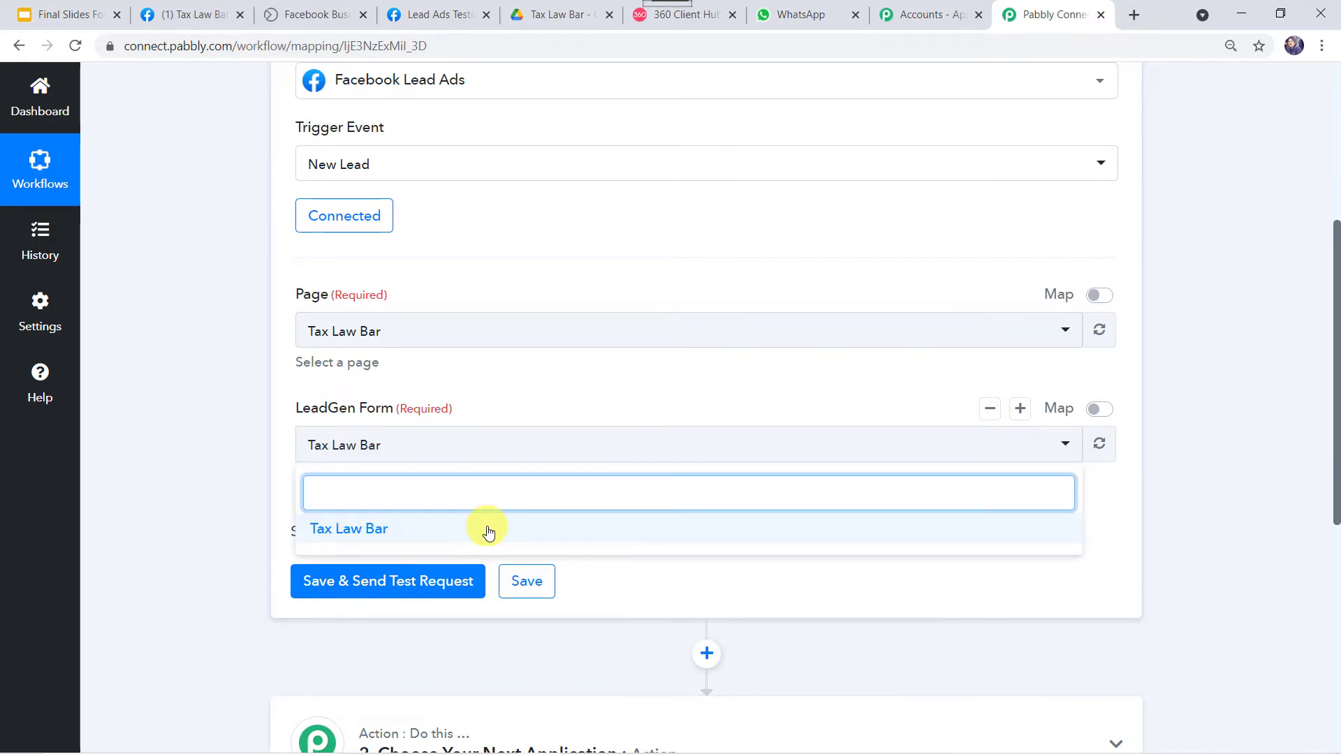
{"action": "left_click", "coordinate": [358, 530]}
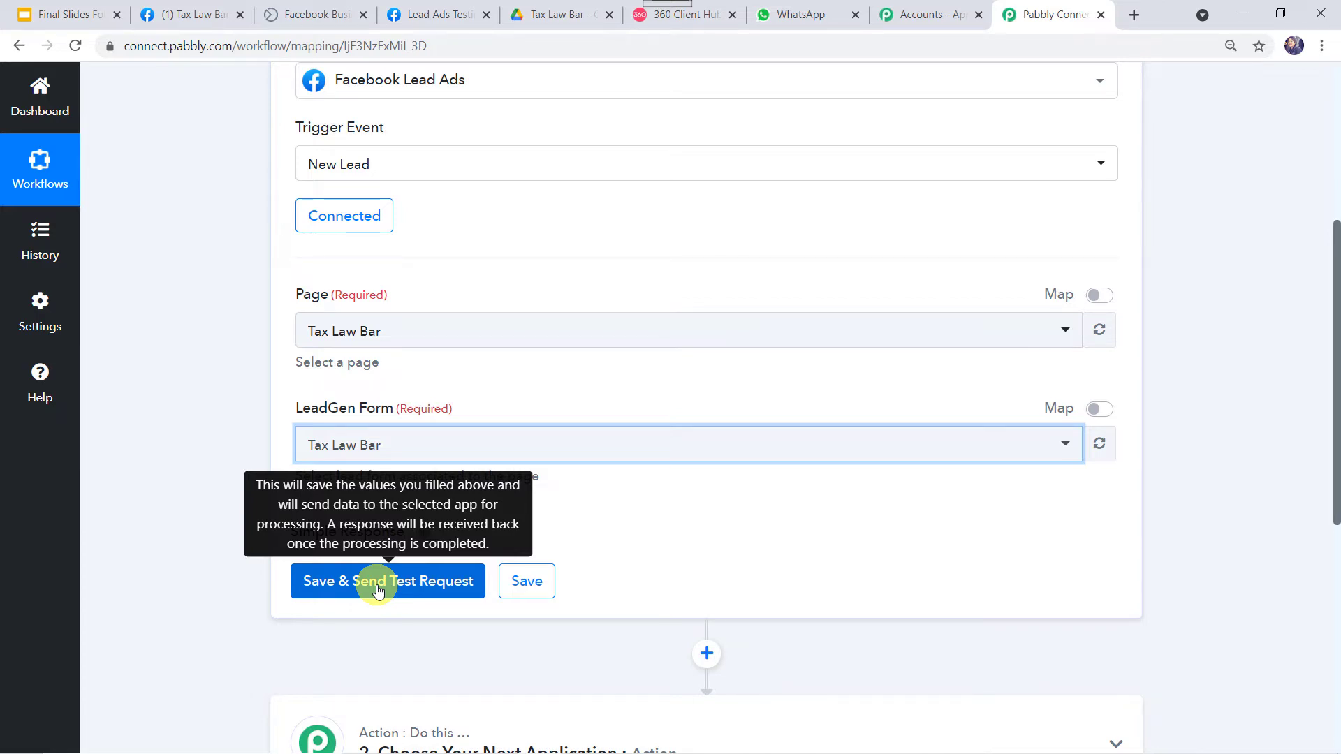
Fill in the test lead's full name, phone number and email in the Tax Law Bar form preview
{"action": "left_click", "coordinate": [433, 16]}
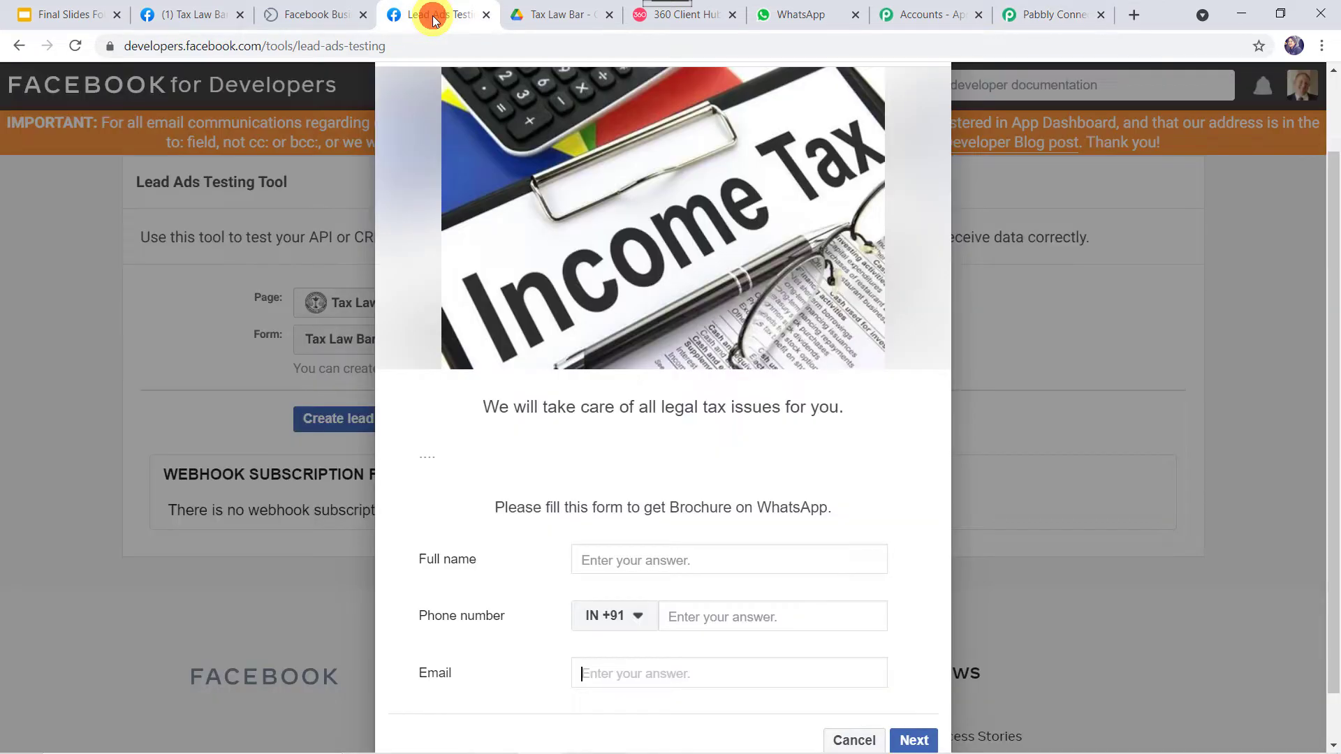
{"action": "scroll", "coordinate": [555, 380], "scroll_direction": "down", "scroll_amount": 1}
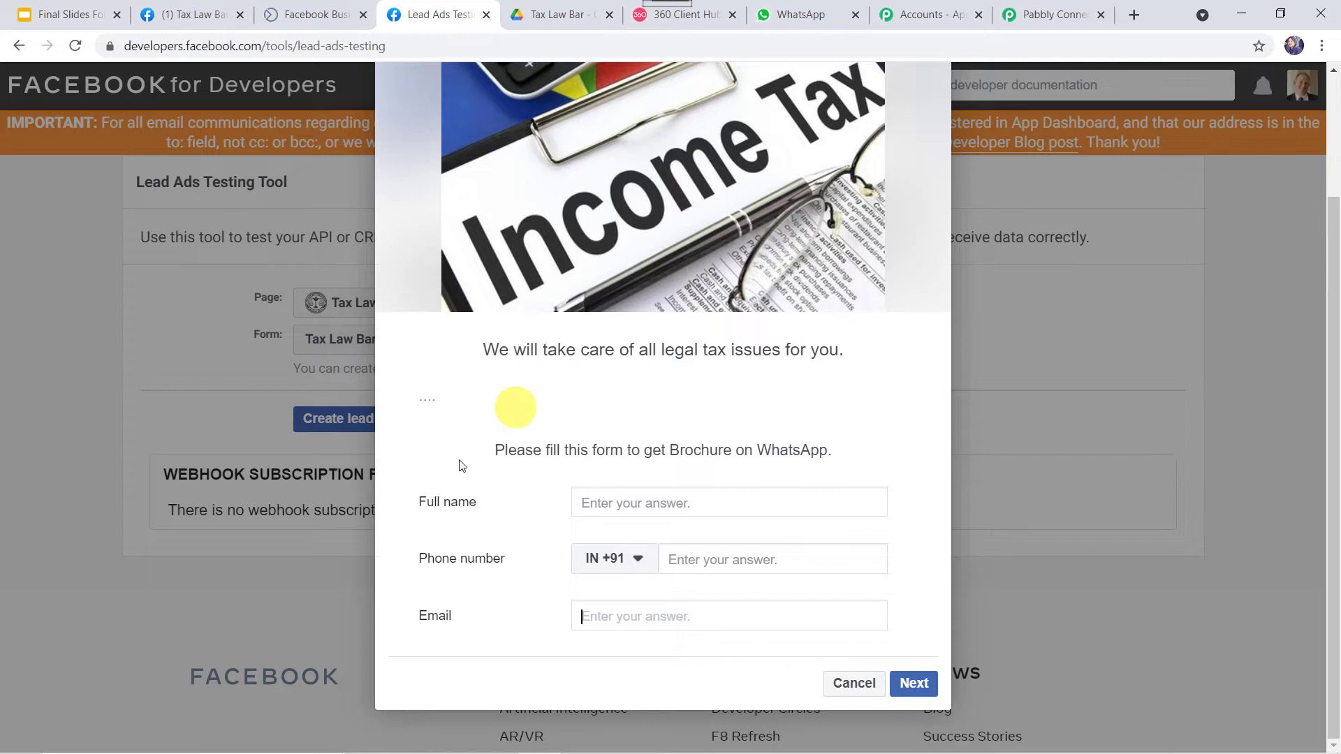
{"action": "left_click", "coordinate": [635, 505]}
{"action": "type", "text": "Shi"}
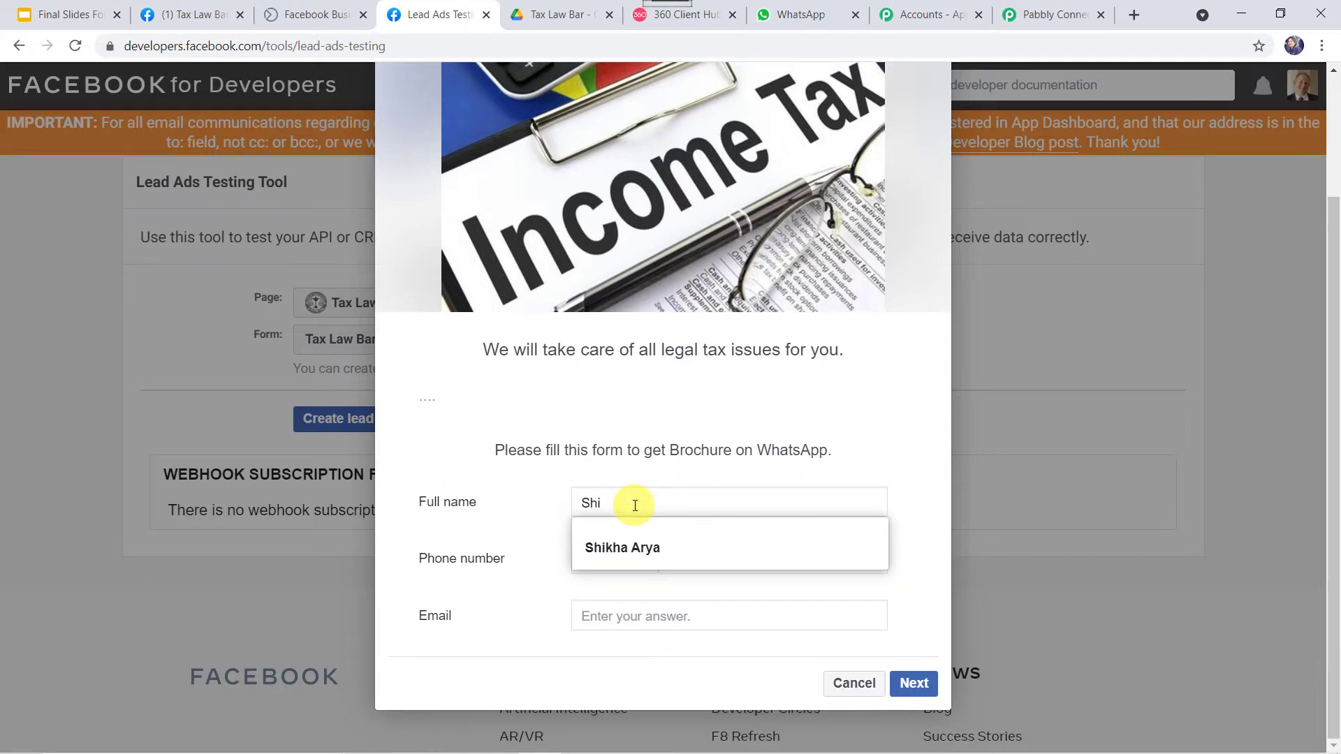
{"action": "left_click", "coordinate": [630, 536]}
{"action": "left_click", "coordinate": [711, 560]}
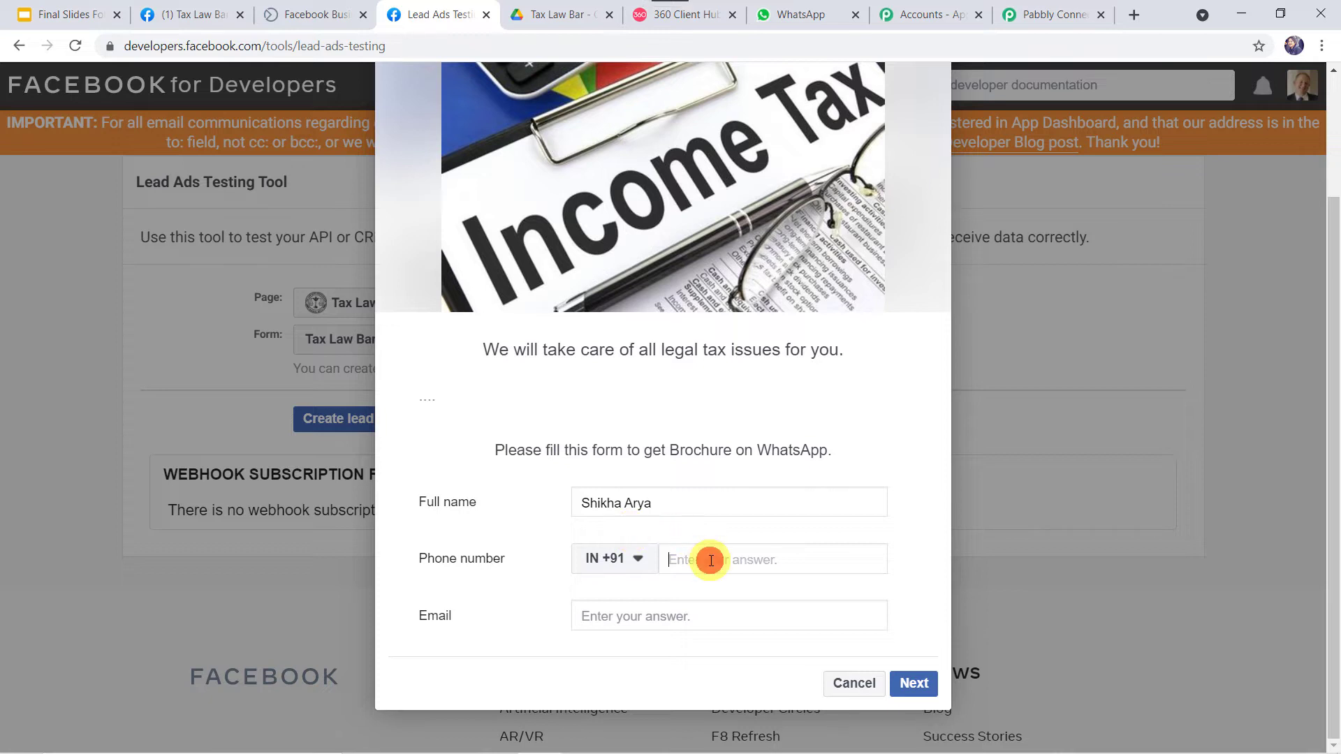
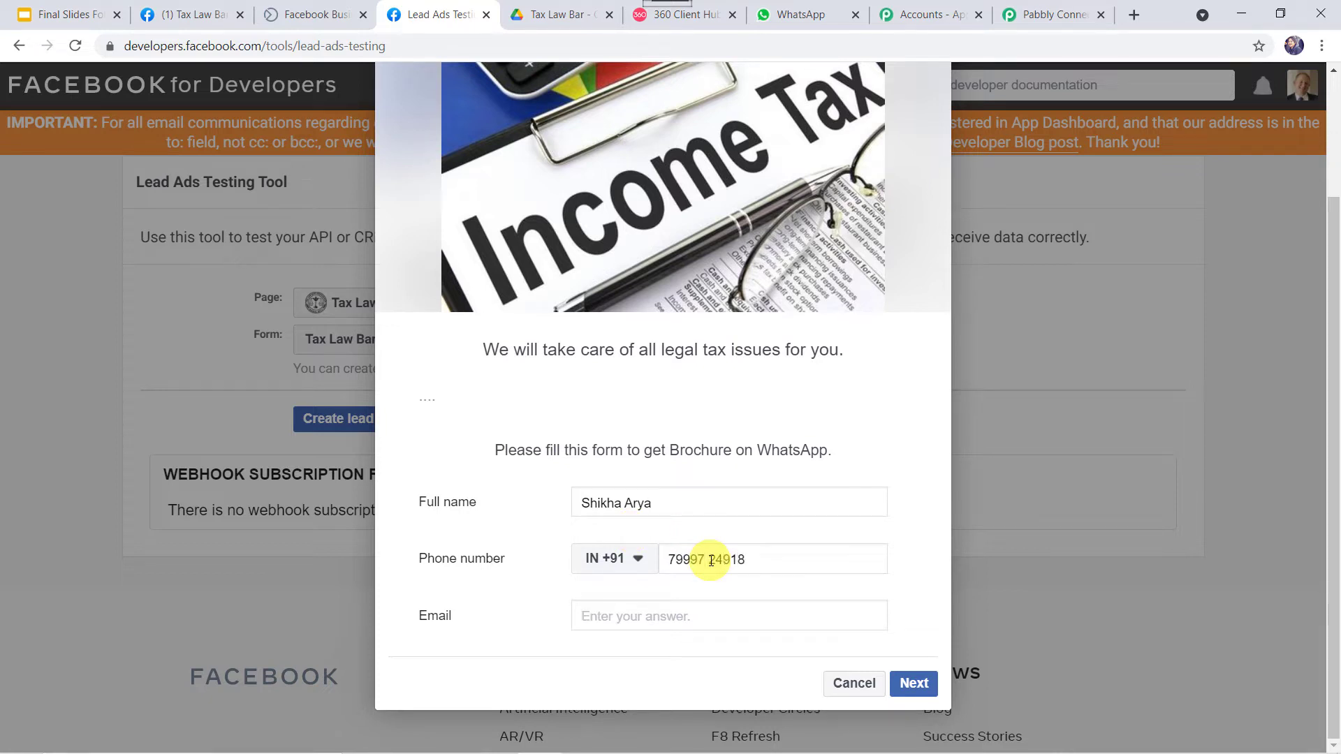
{"action": "key", "text": "Tab"}
{"action": "type", "text": "shi"}
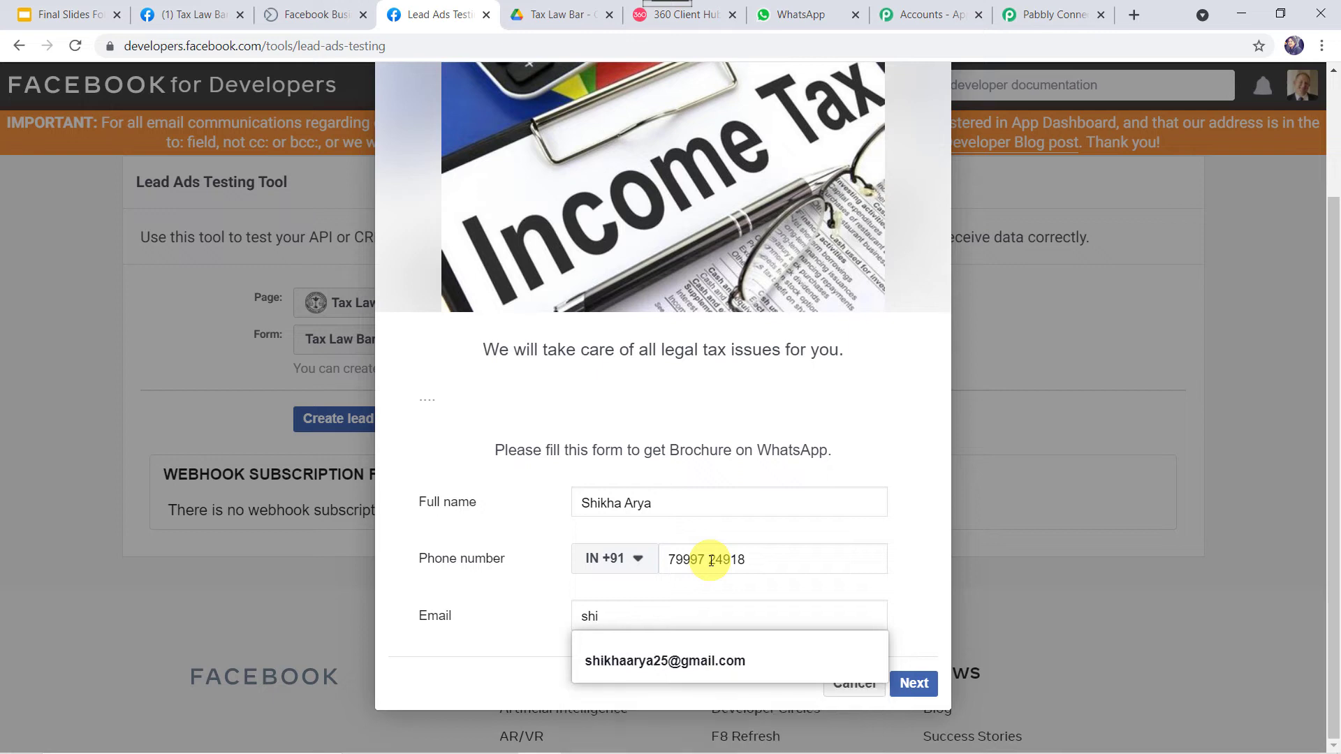
{"action": "left_click", "coordinate": [661, 651]}
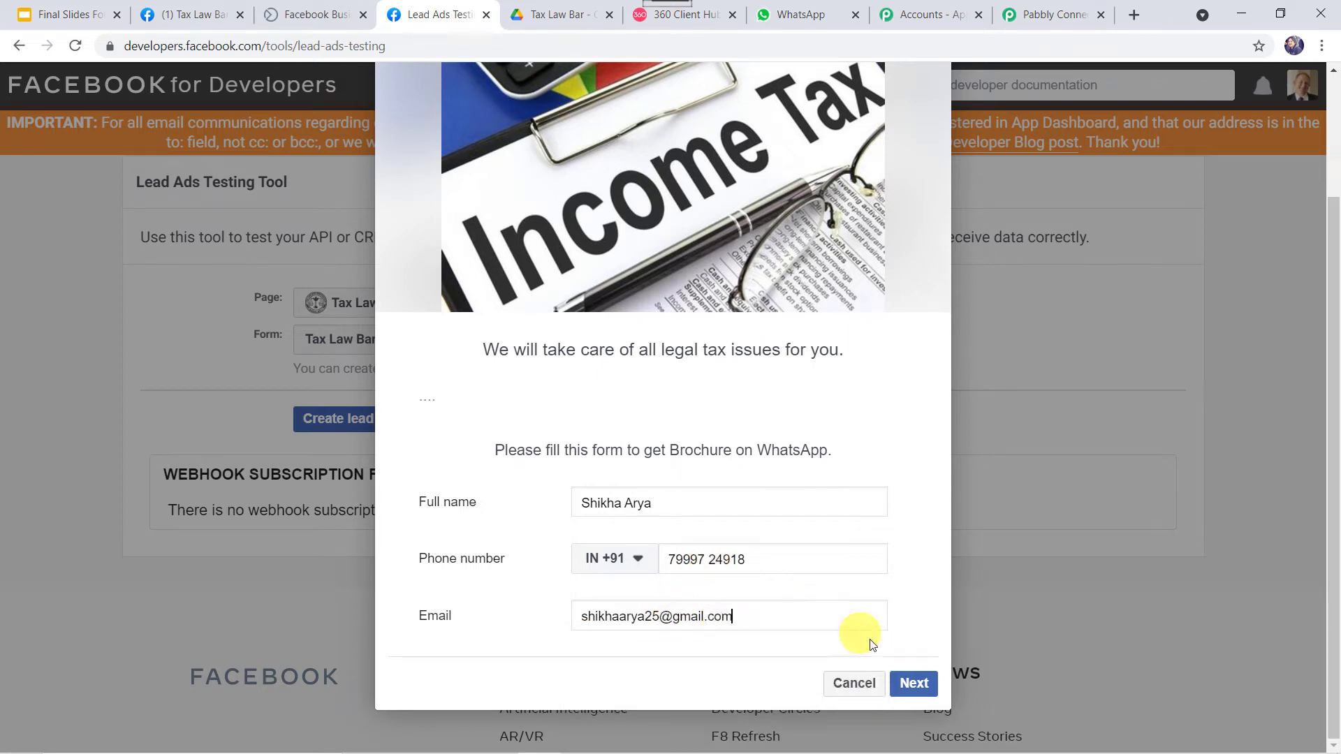
Submit the test lead and go back to the Pabbly Connect workflow
{"action": "left_click", "coordinate": [910, 684]}
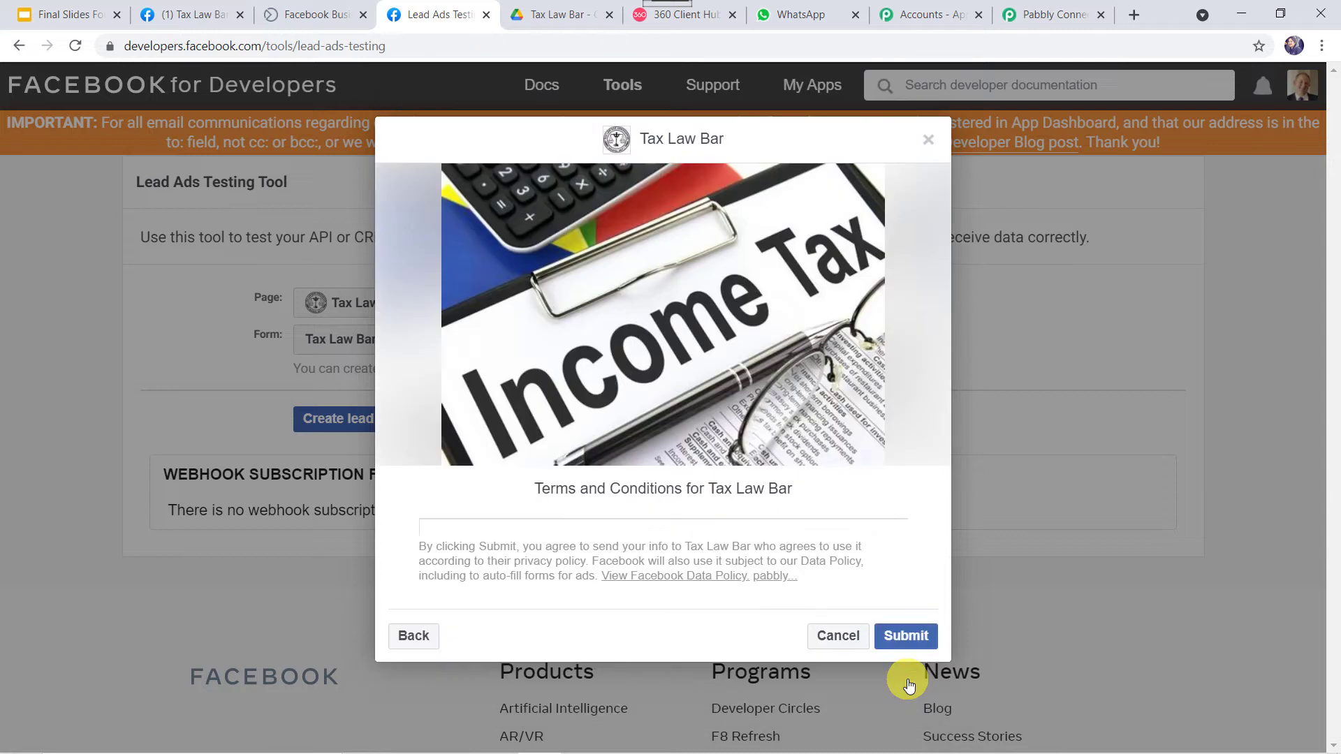
{"action": "left_click", "coordinate": [907, 637]}
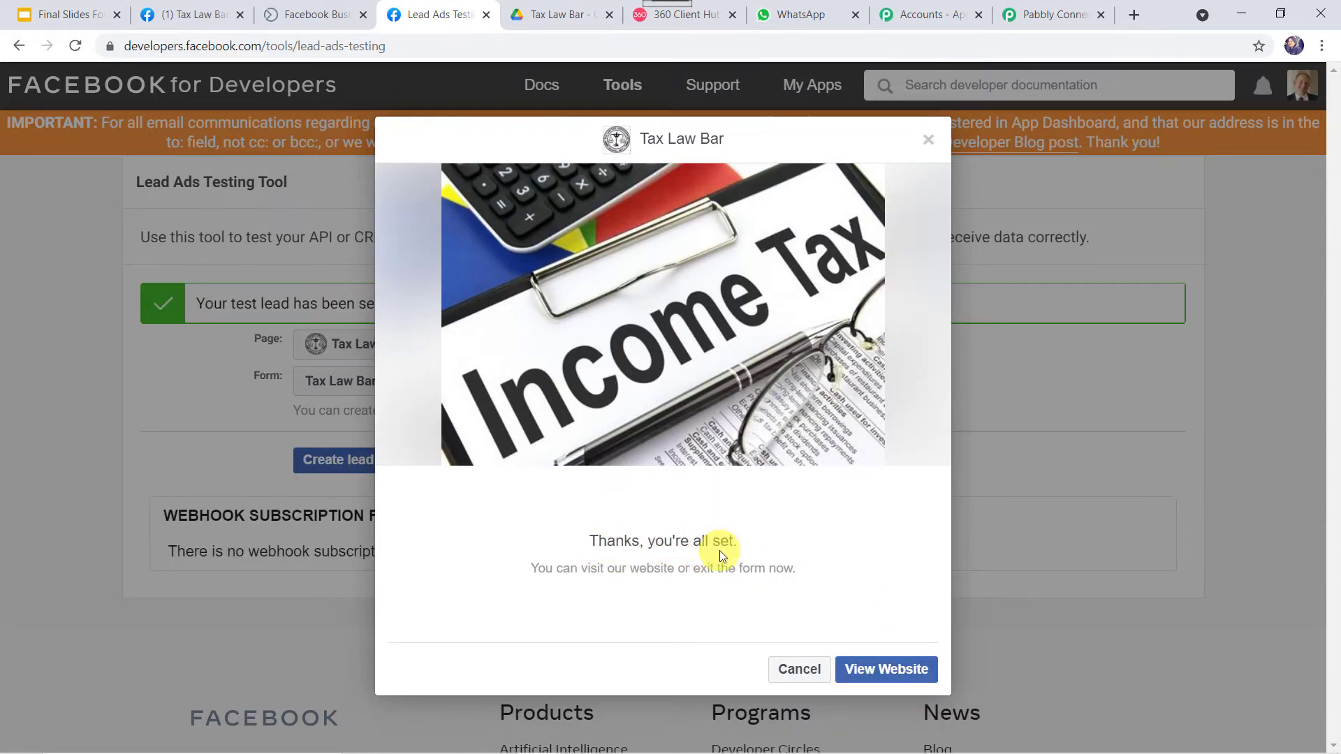
{"action": "left_click", "coordinate": [1032, 11]}
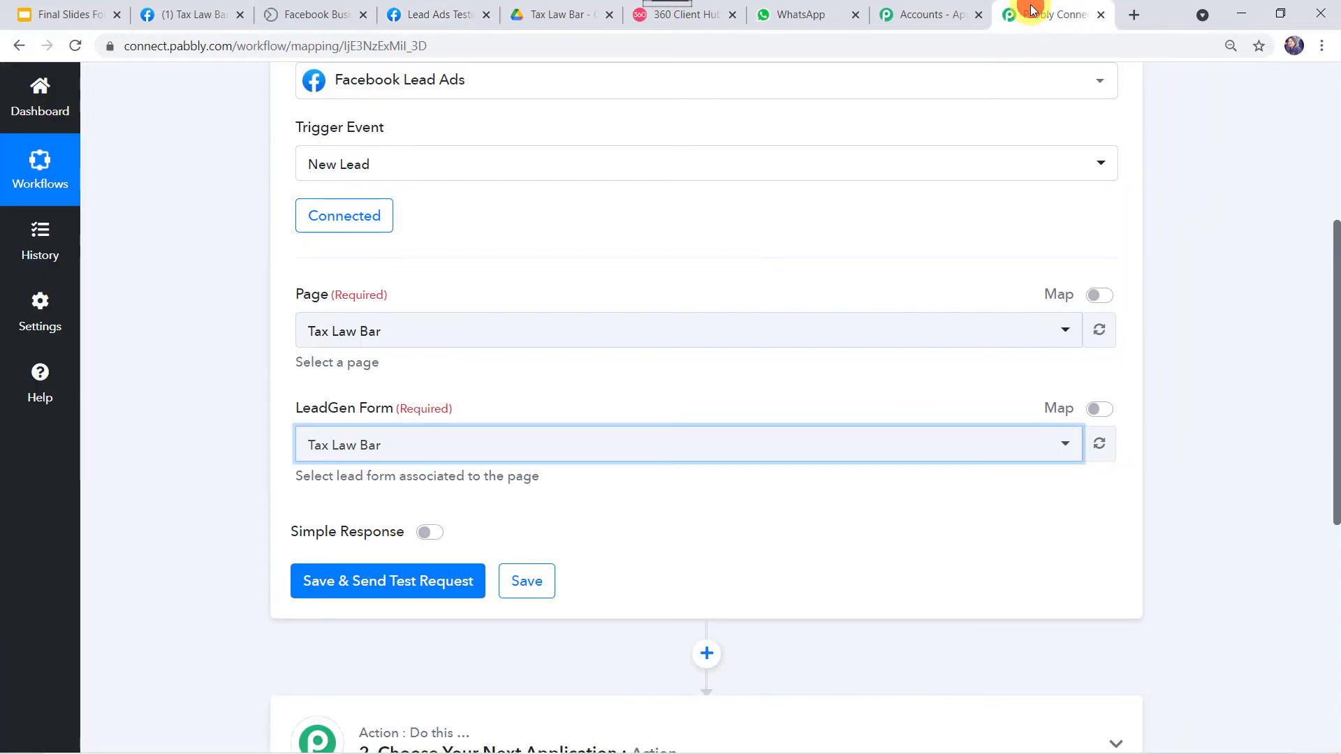
Save the trigger and pull in the test lead's full name, phone number and email
{"action": "left_click", "coordinate": [394, 585]}
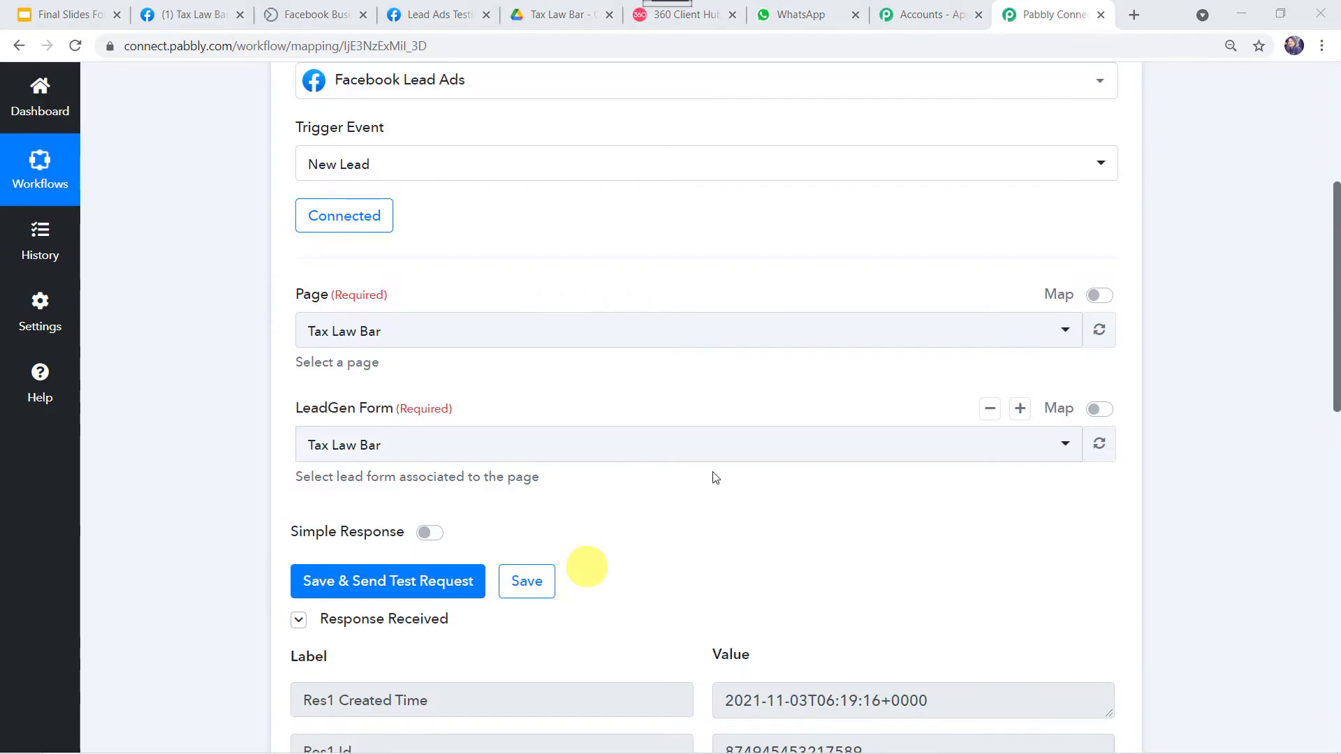
{"action": "scroll", "coordinate": [580, 532], "scroll_direction": "down", "scroll_amount": 5}
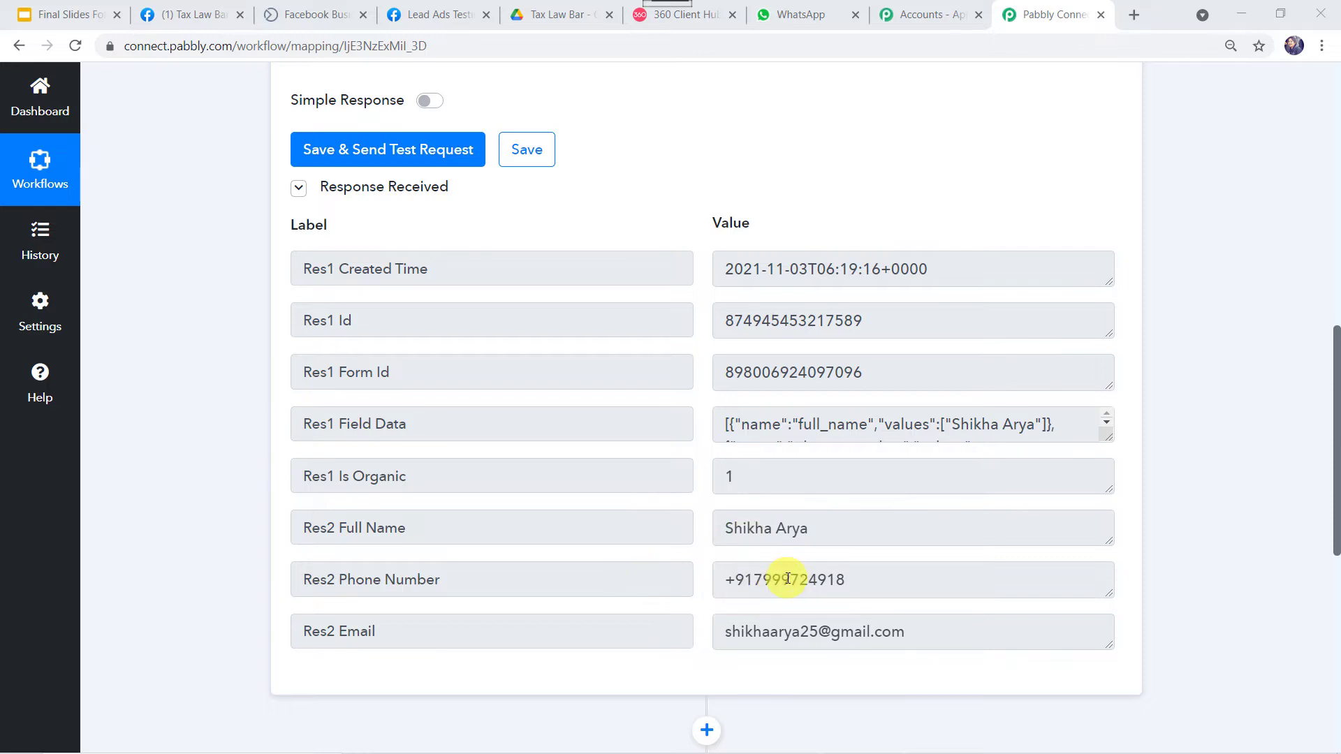
{"action": "scroll", "coordinate": [787, 579], "scroll_direction": "down", "scroll_amount": 7}
{"action": "left_click", "coordinate": [710, 333]}
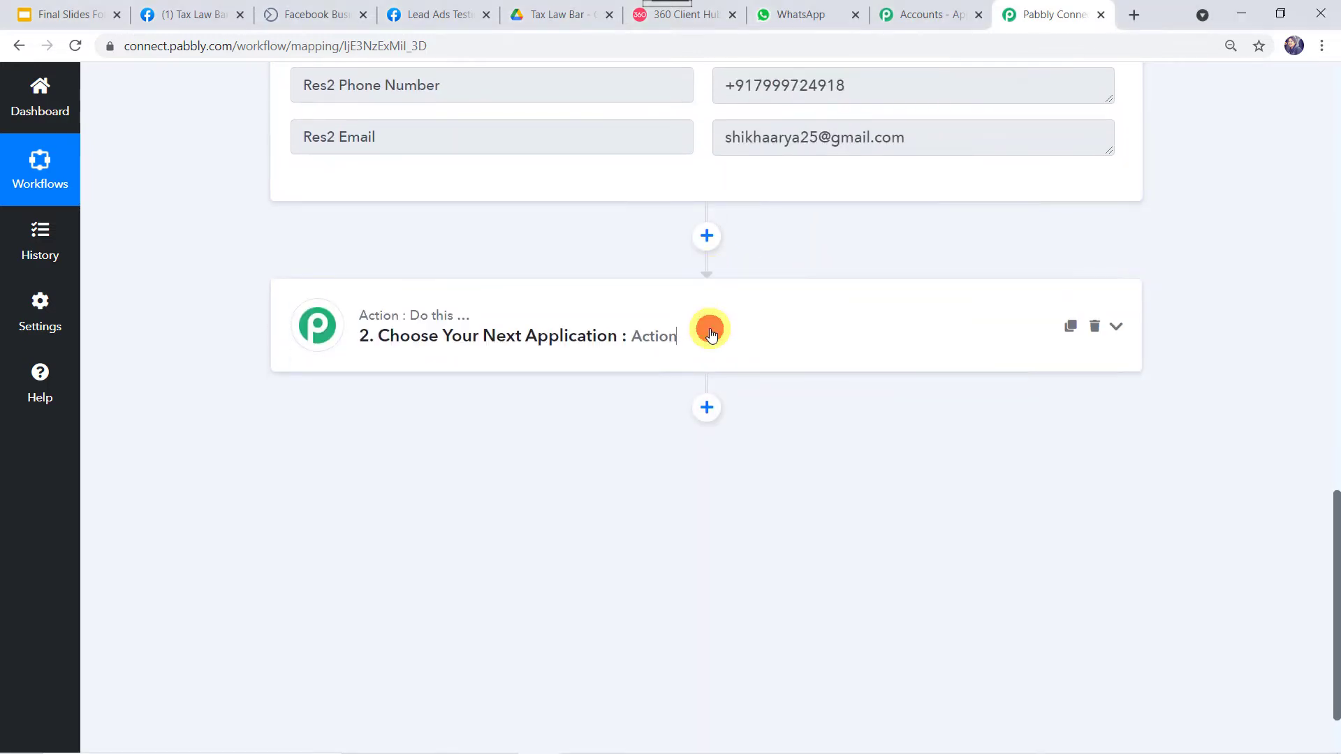
Make the second step a WhatsApp by 360Dialog action with the Send Template Message event
{"action": "left_click", "coordinate": [358, 437]}
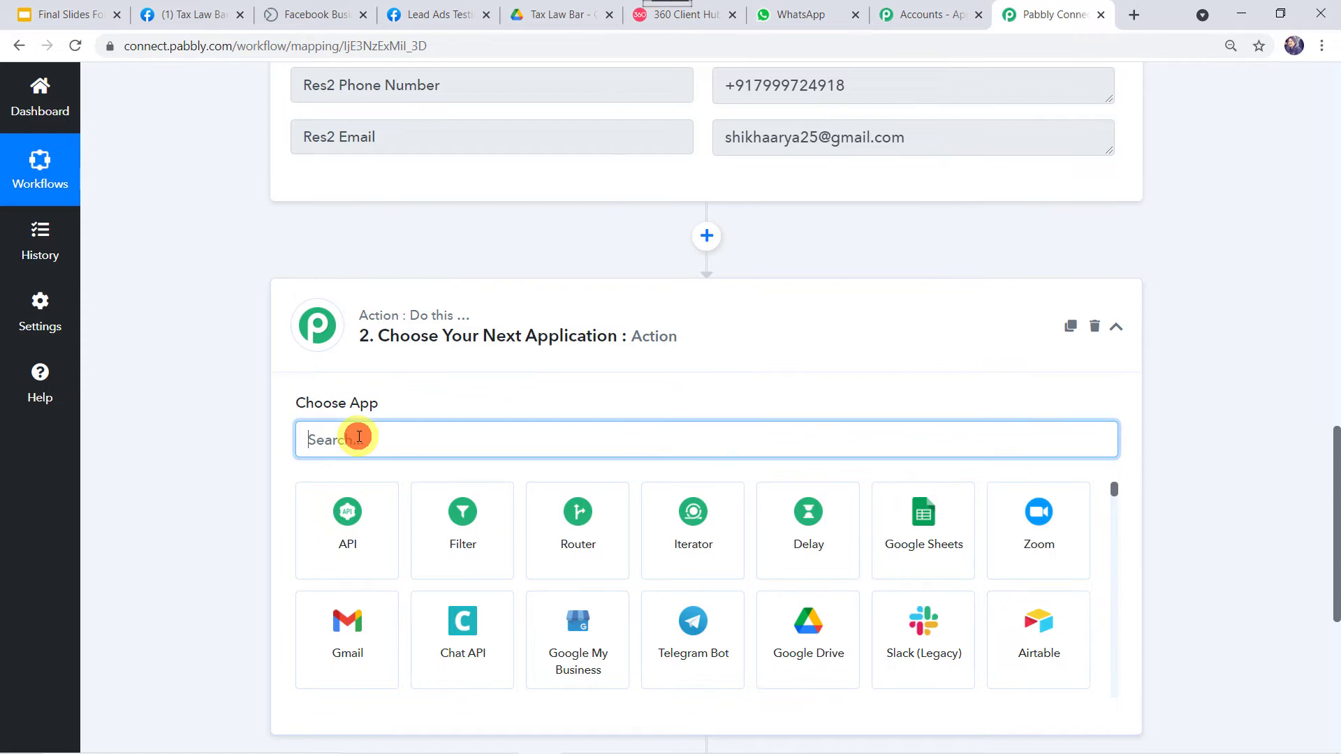
{"action": "type", "text": "360"}
{"action": "left_click", "coordinate": [342, 520]}
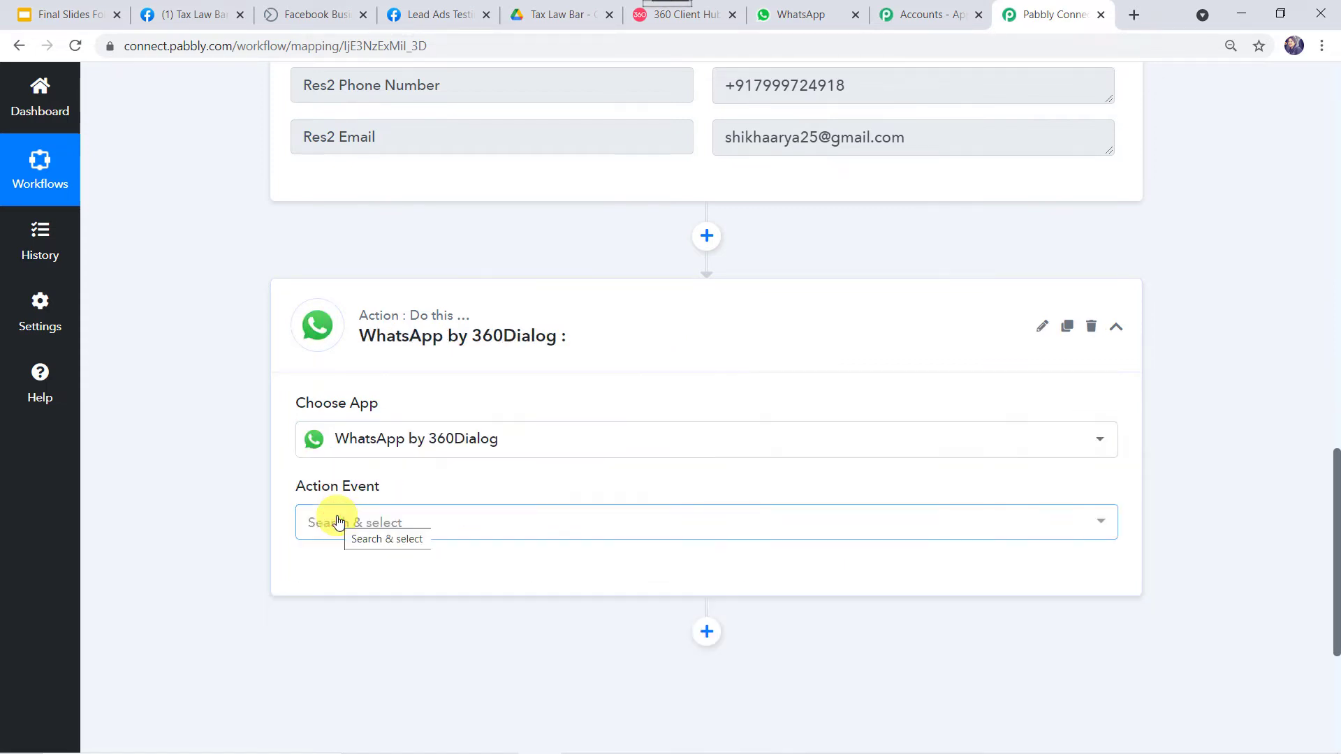
{"action": "left_click", "coordinate": [338, 522]}
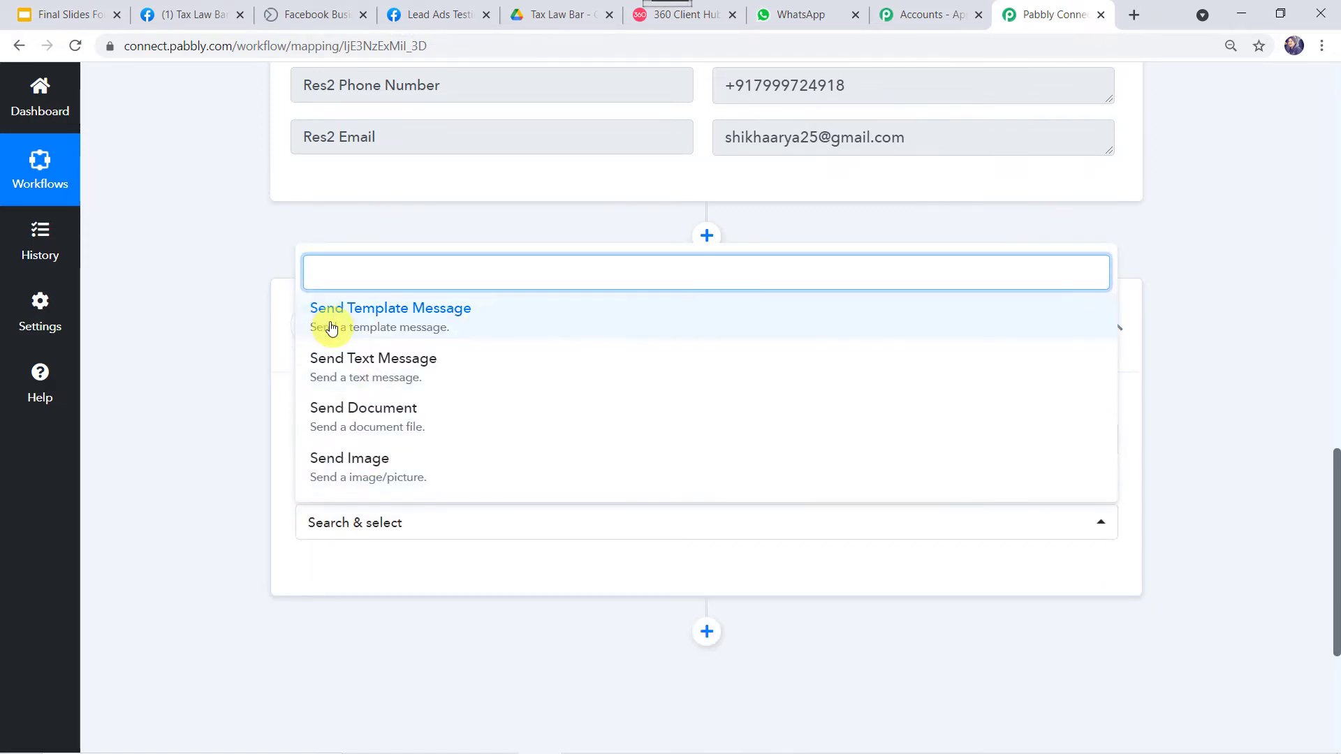
{"action": "left_click", "coordinate": [416, 310]}
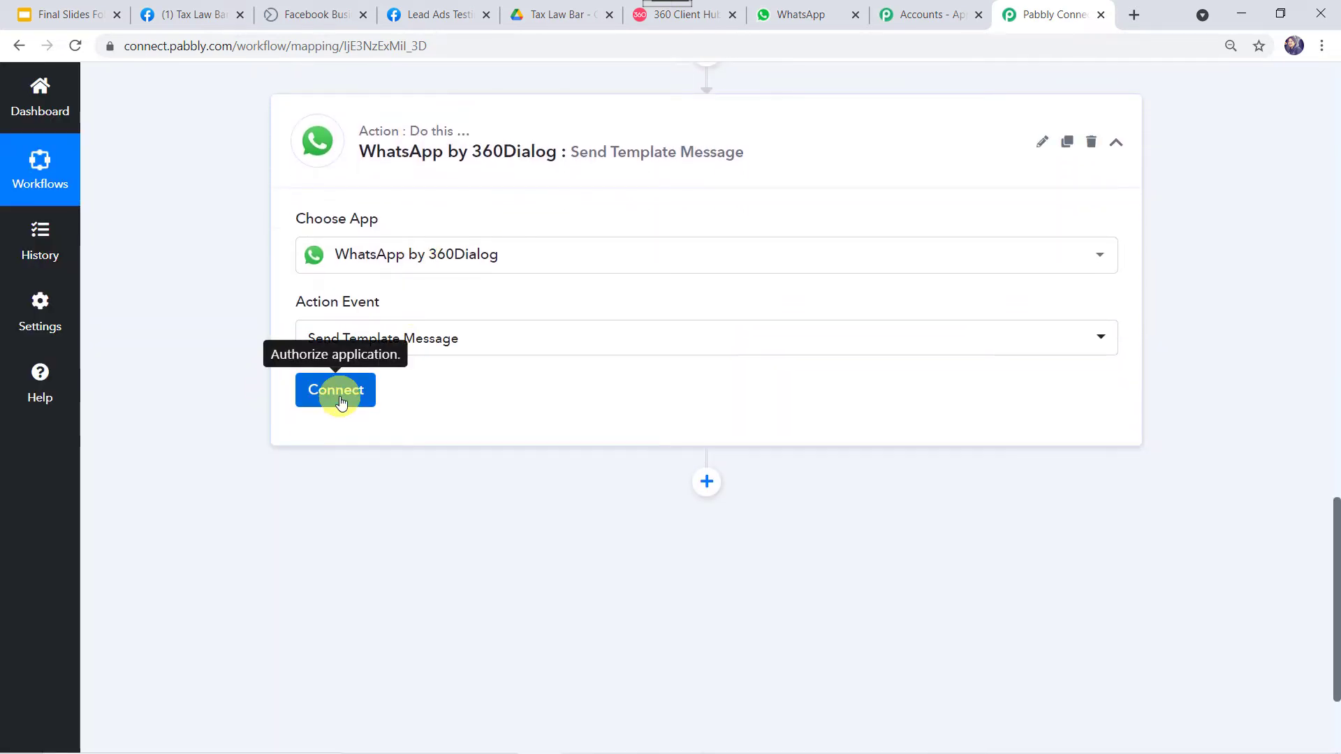
Start a new WhatsApp by 360Dialog connection and switch to the 360 Client Hub dashboard
{"action": "left_click", "coordinate": [338, 389]}
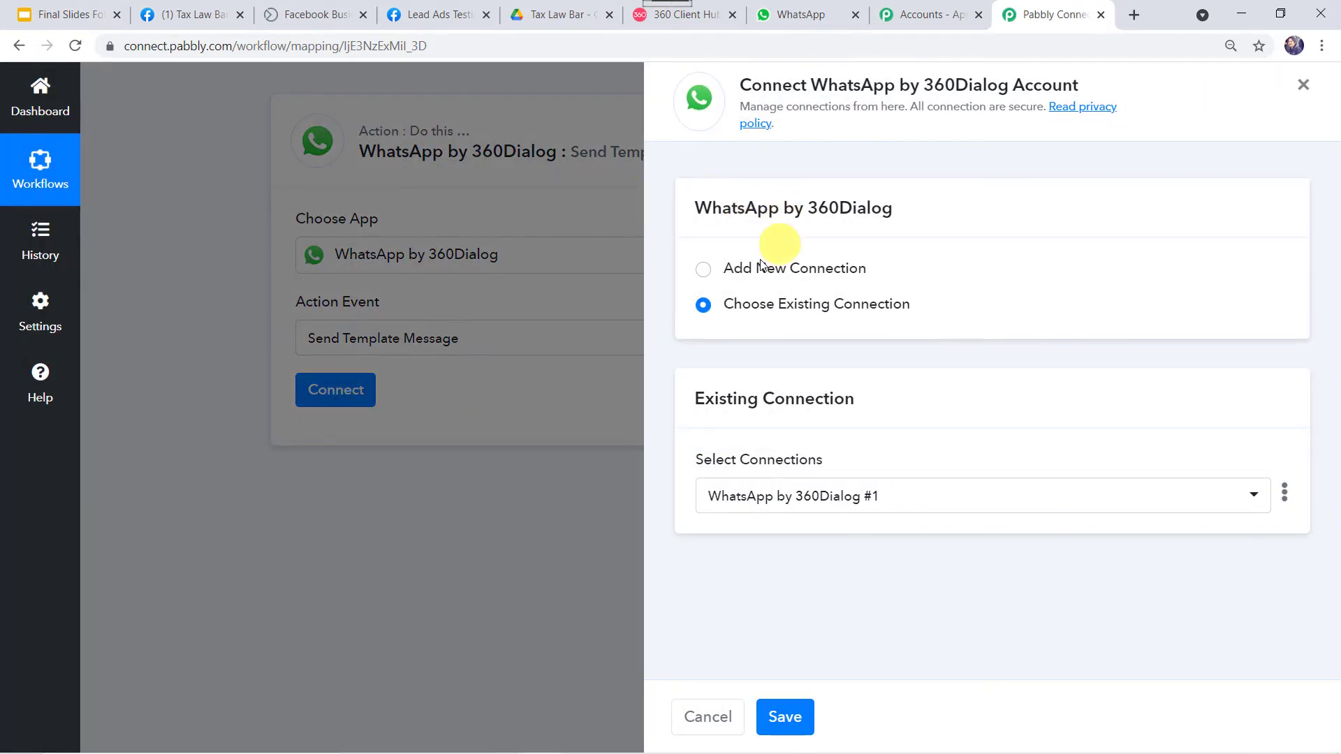
{"action": "left_click", "coordinate": [728, 268]}
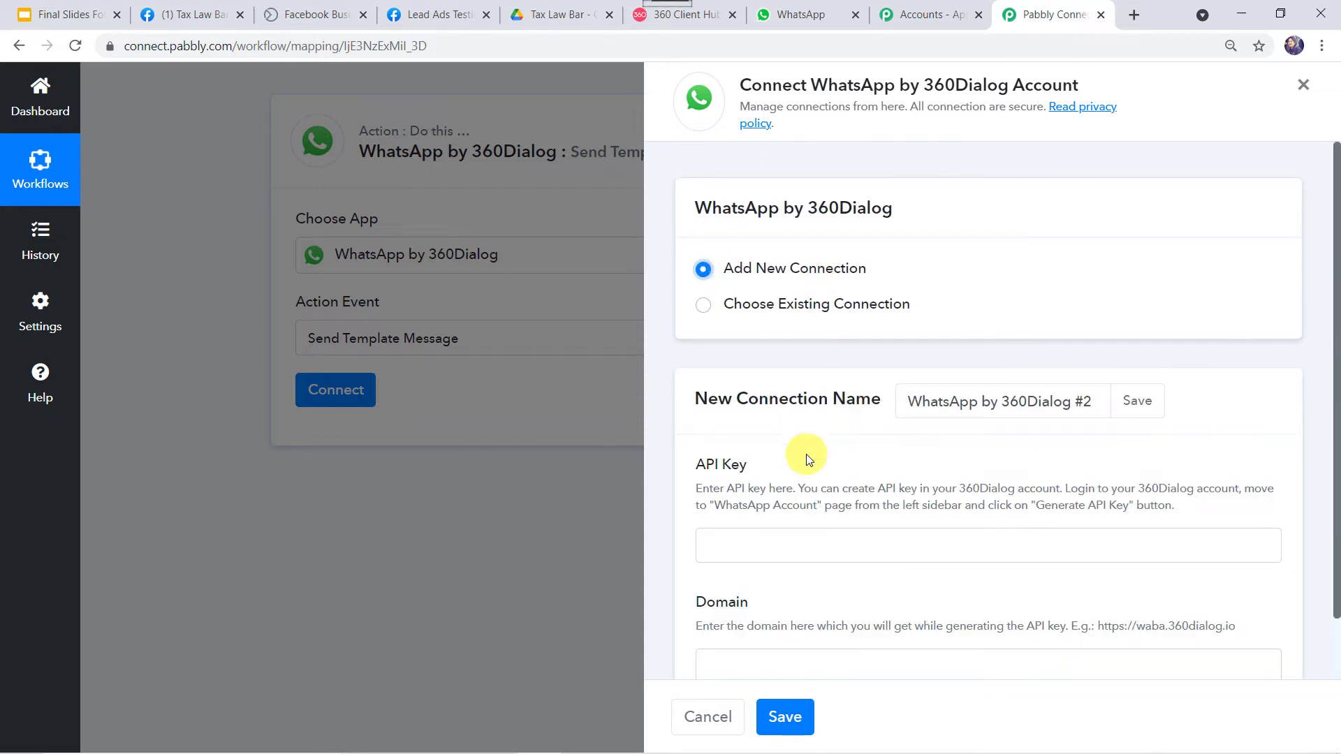
{"action": "scroll", "coordinate": [802, 454], "scroll_direction": "down", "scroll_amount": 1}
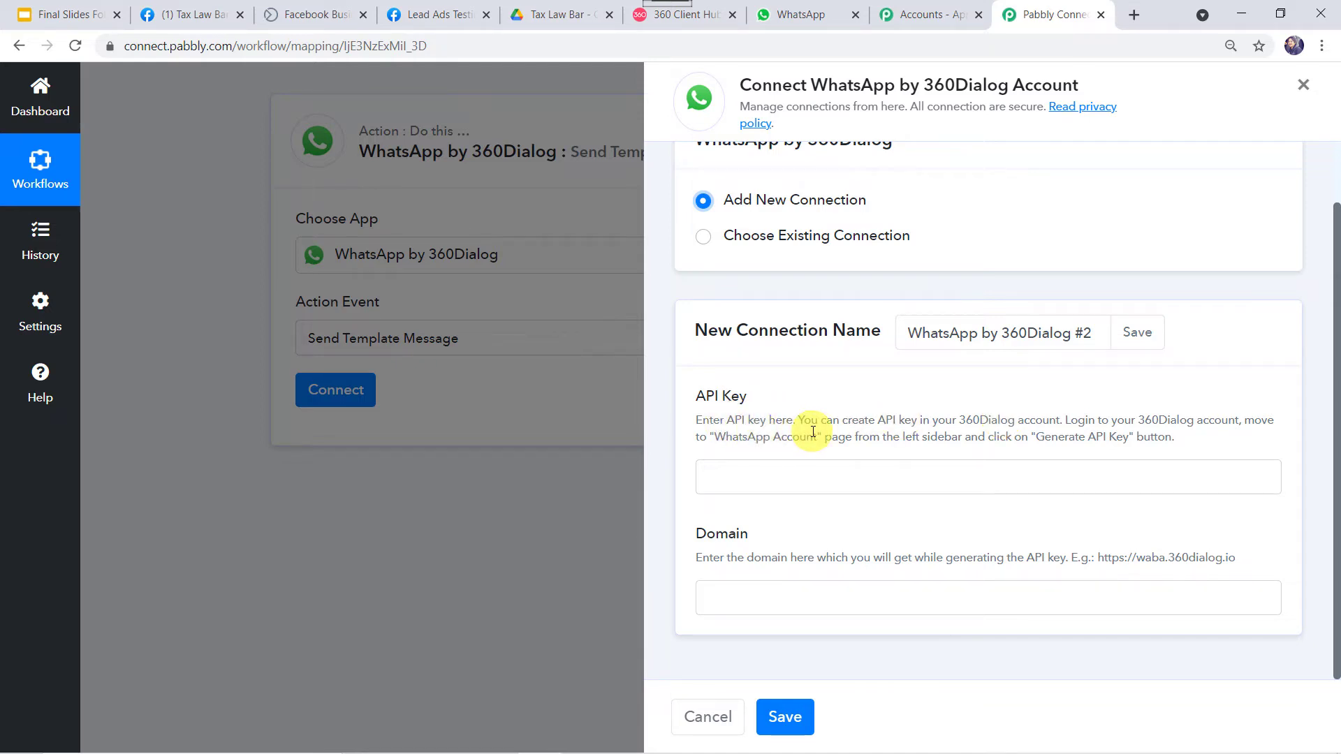
{"action": "left_click", "coordinate": [714, 14]}
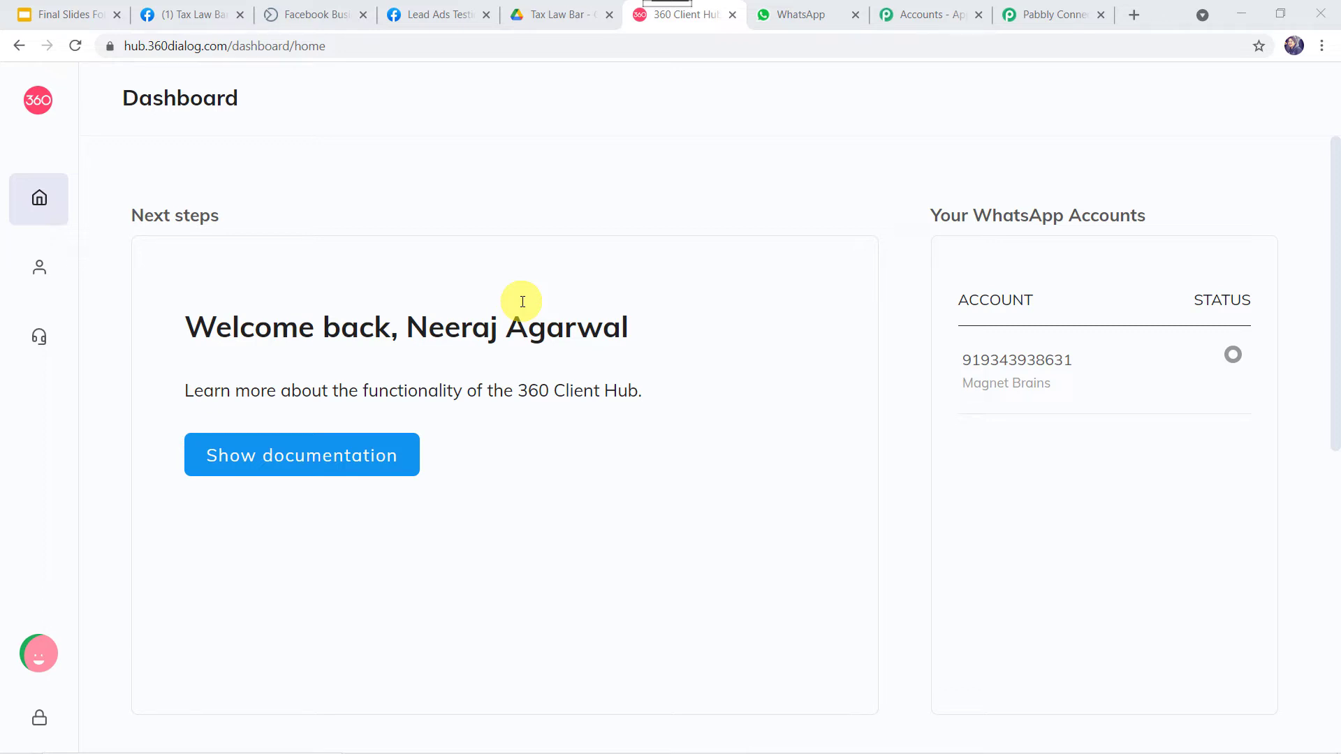
Review the 360 Client Hub WhatsApp Accounts page, then return to Pabbly Connect
{"action": "mouse_move", "coordinate": [96, 270]}
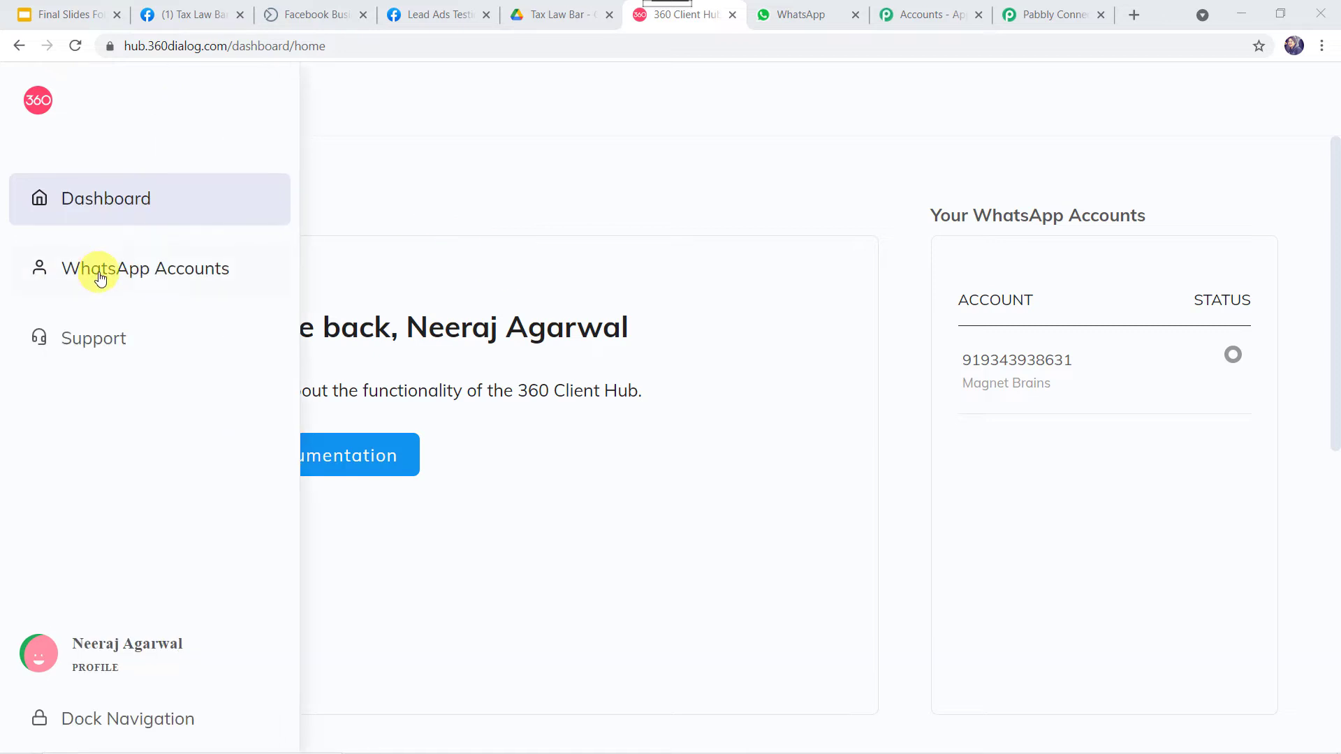
{"action": "left_click", "coordinate": [146, 277]}
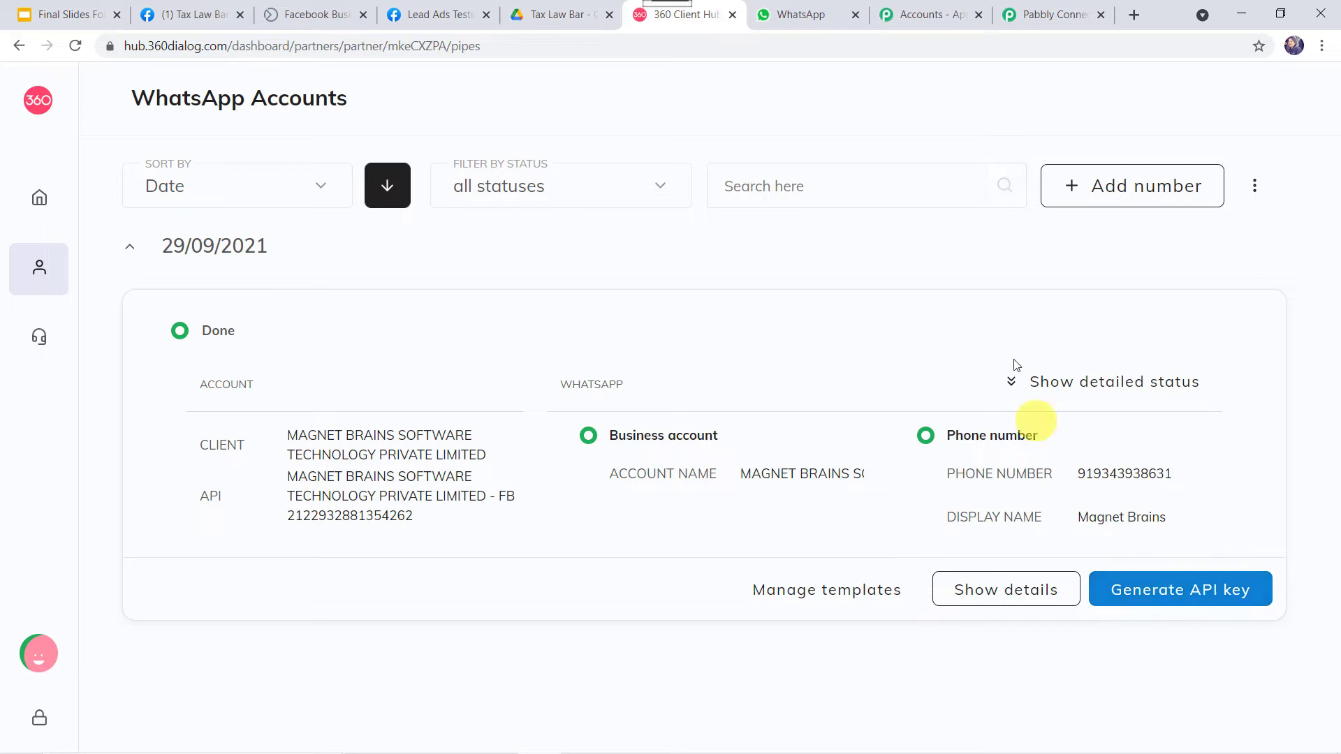
{"action": "left_click", "coordinate": [1051, 15]}
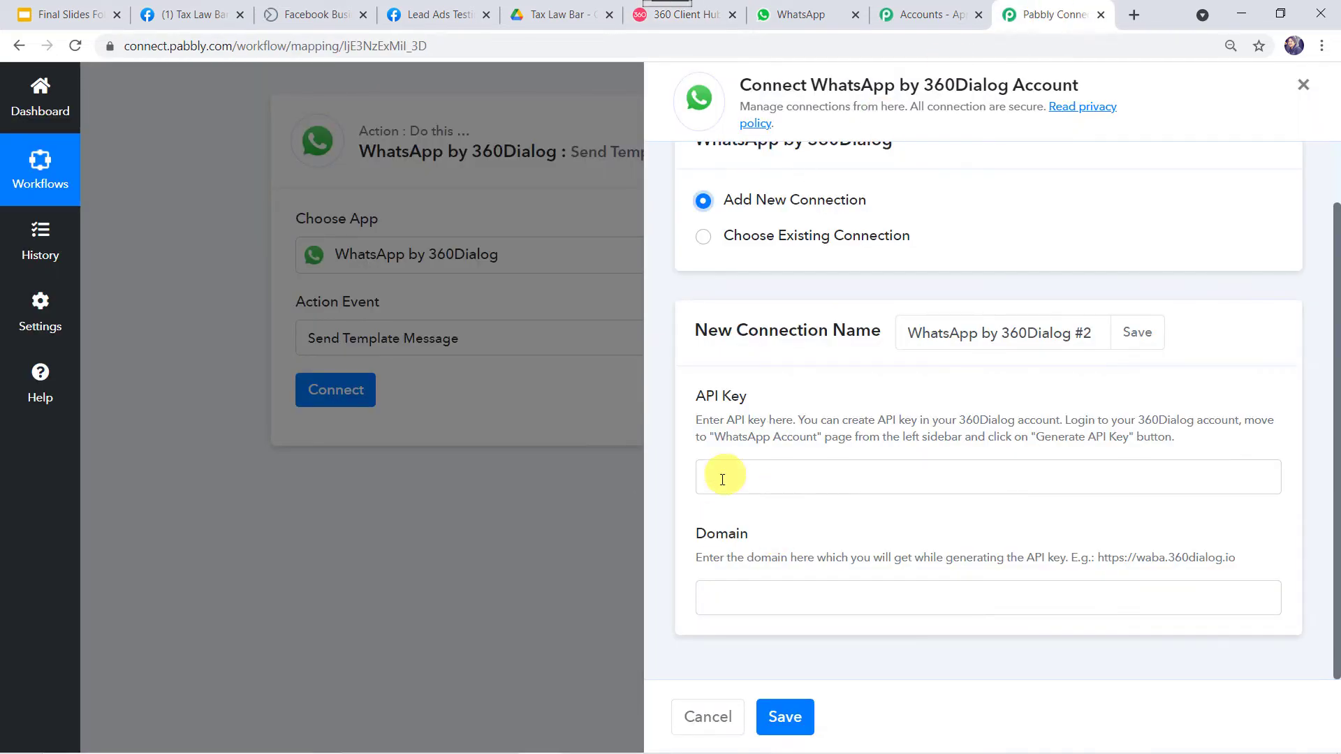
Paste the example domain into Domain, then switch to the existing WhatsApp by 360Dialog #1 connection
{"action": "left_click", "coordinate": [754, 479]}
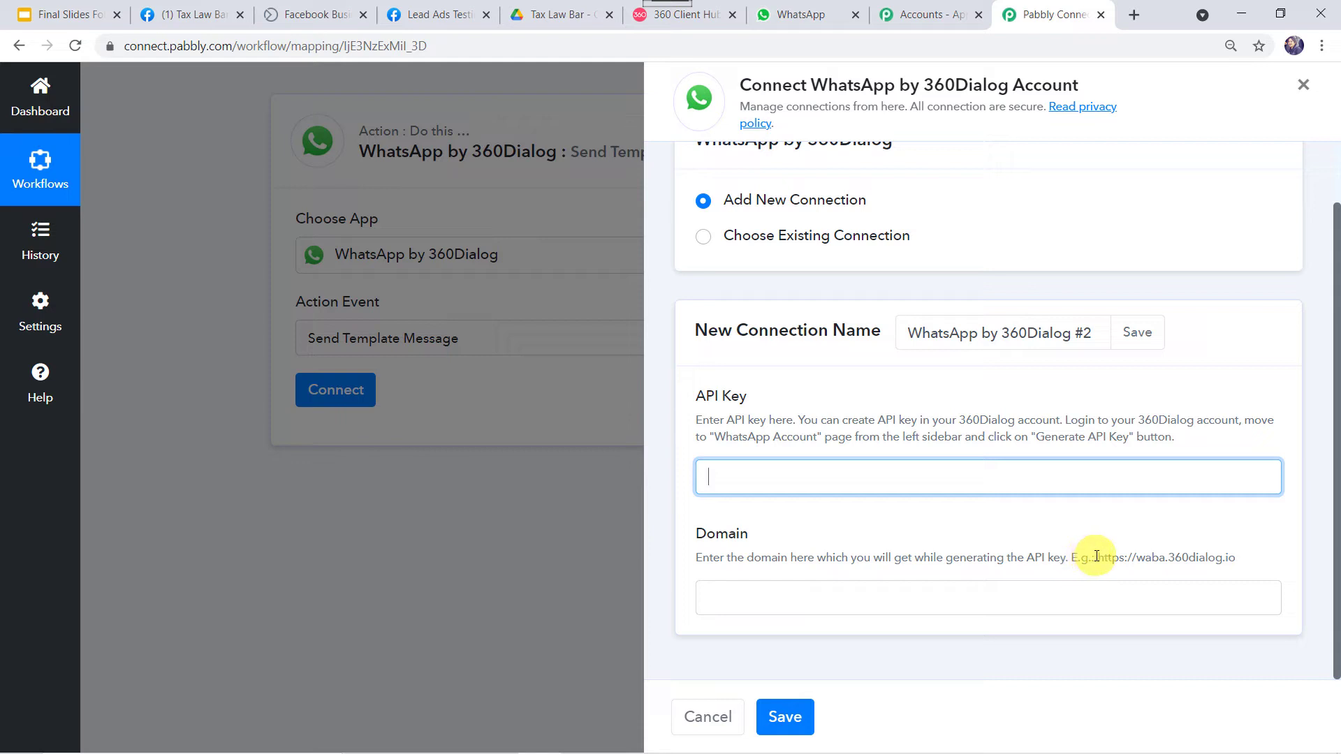
{"action": "left_click_drag", "start_coordinate": [1095, 557], "coordinate": [1236, 570]}
{"action": "right_click", "coordinate": [1236, 571]}
{"action": "left_click", "coordinate": [1219, 566]}
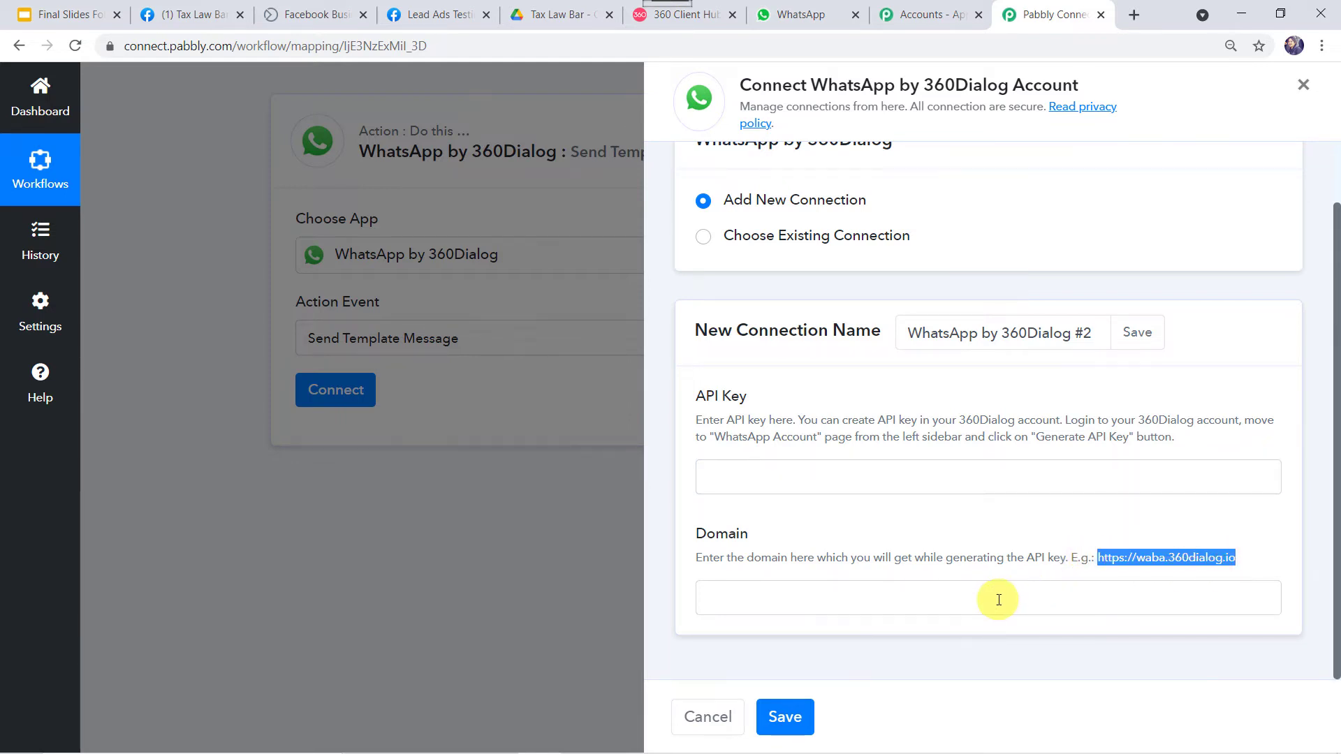
{"action": "left_click", "coordinate": [999, 600]}
{"action": "key", "text": "ctrl+v"}
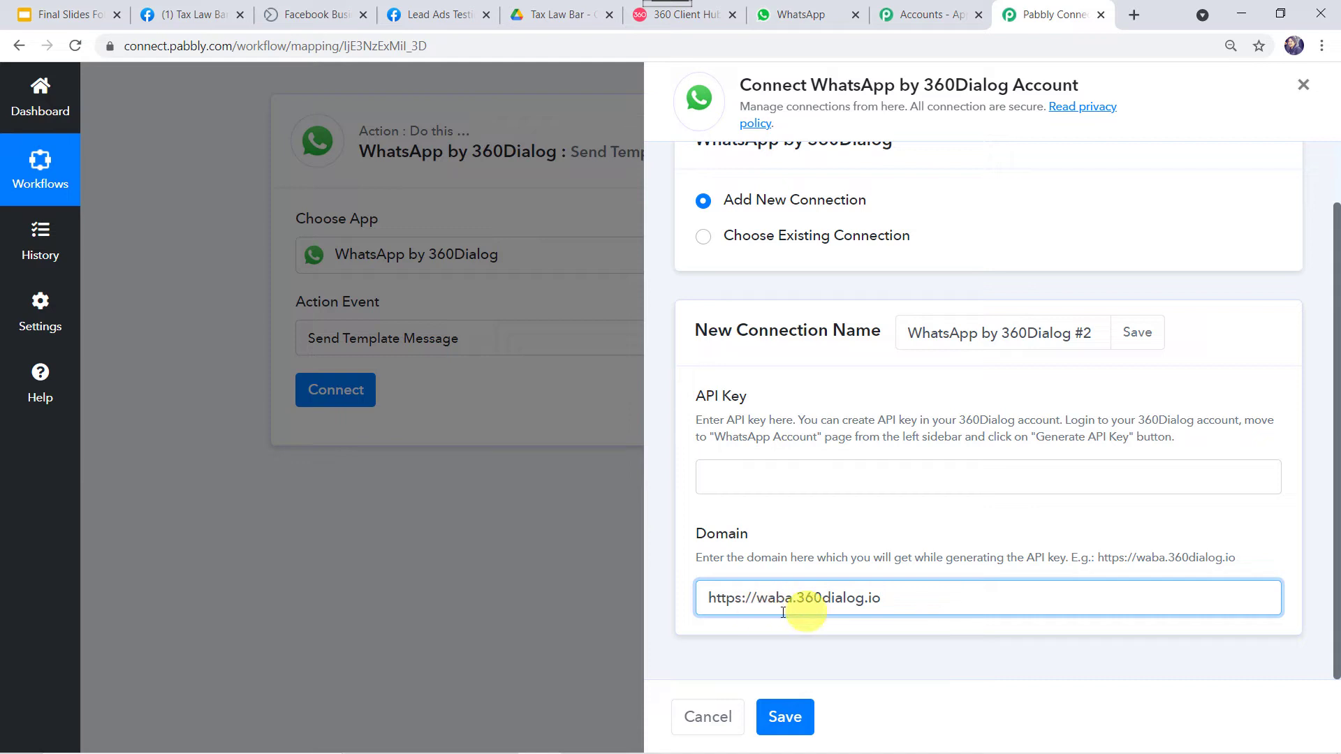
{"action": "left_click", "coordinate": [723, 492]}
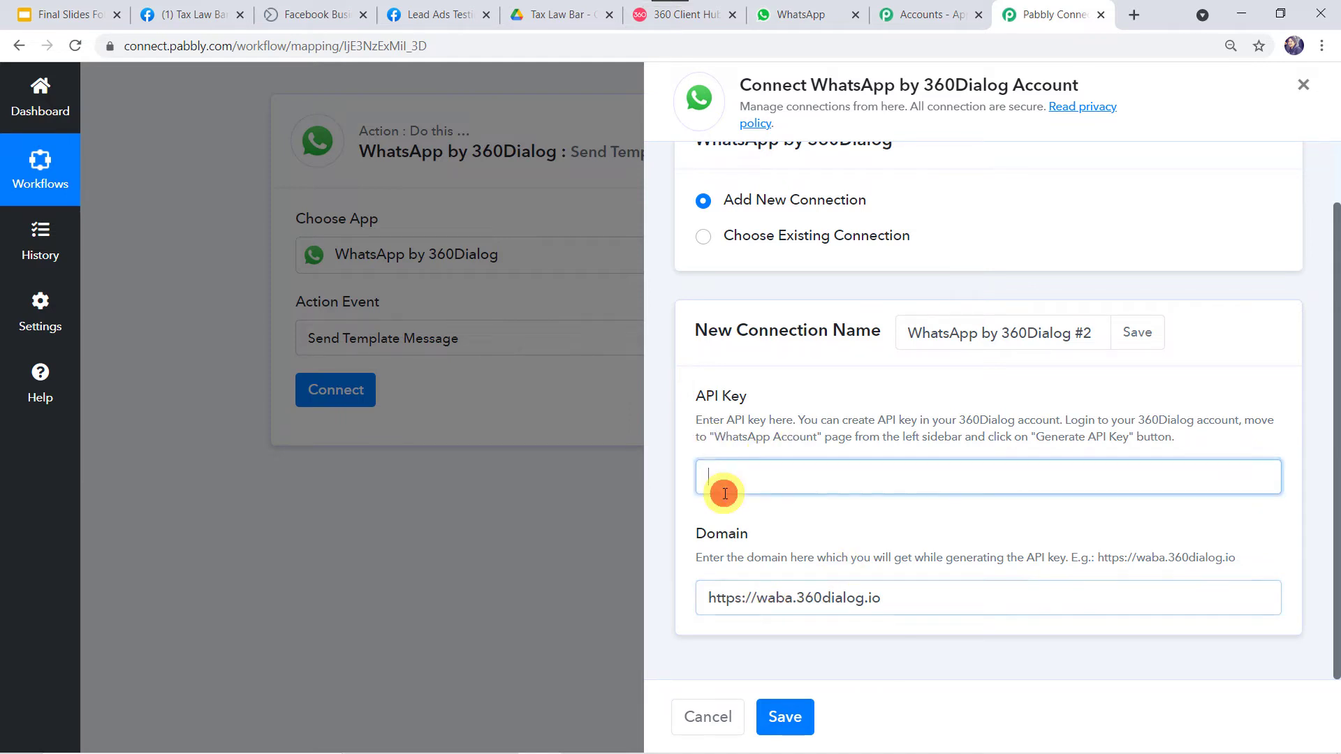
{"action": "left_click", "coordinate": [746, 595]}
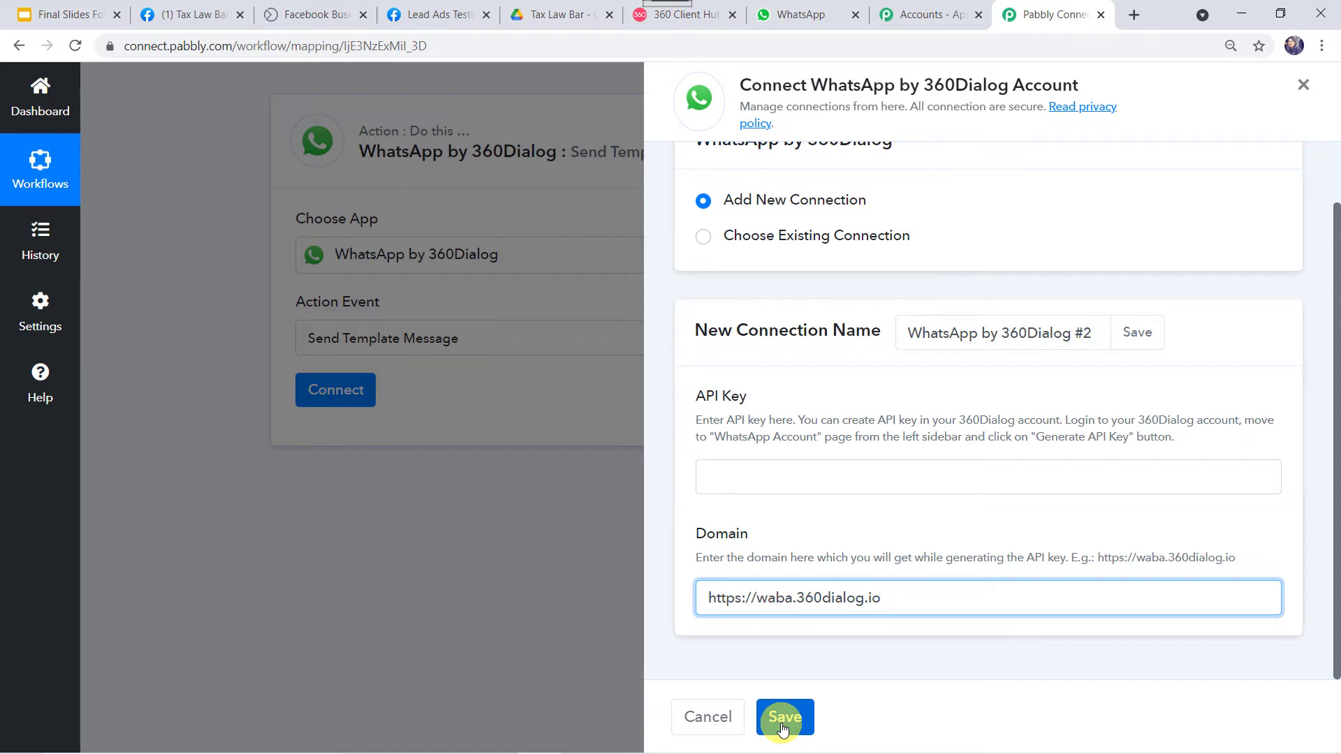
{"action": "left_click", "coordinate": [742, 236]}
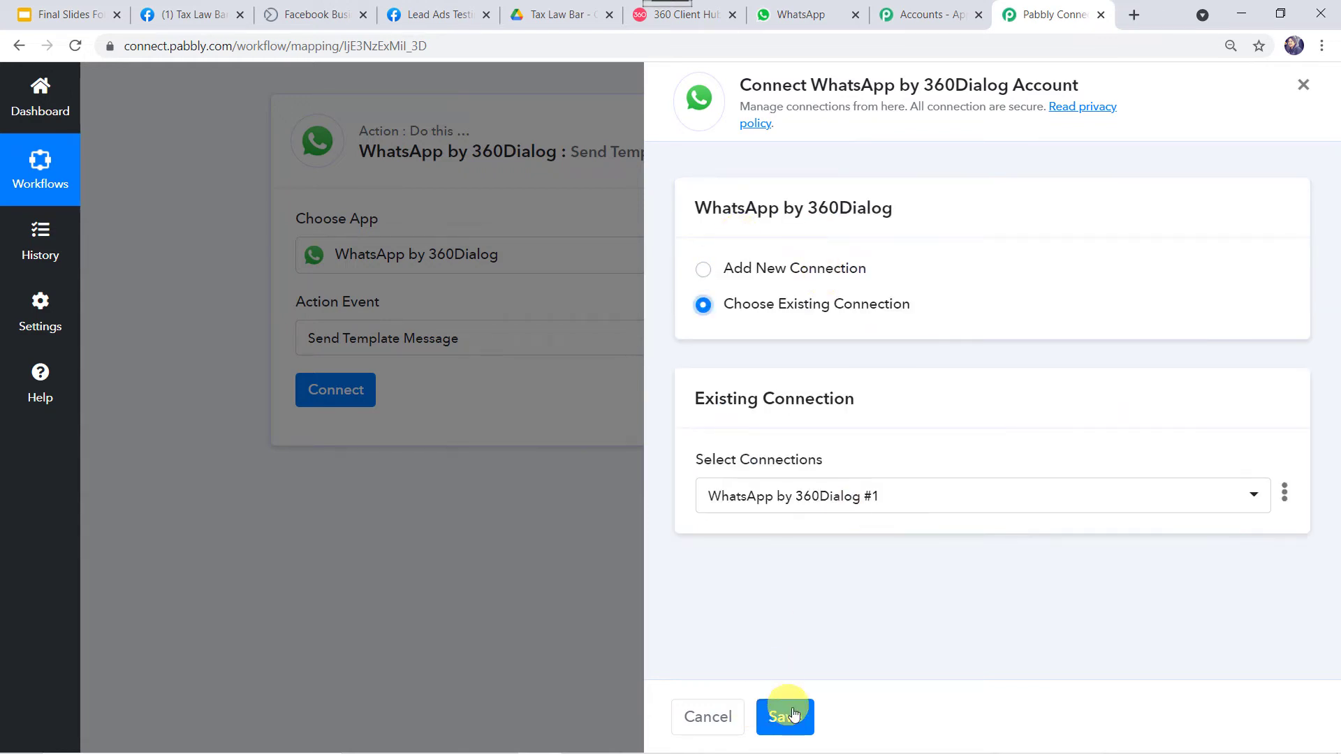
Save the existing 360Dialog connection to reveal Template interview (en), Namespace and language code en
{"action": "left_click", "coordinate": [797, 724]}
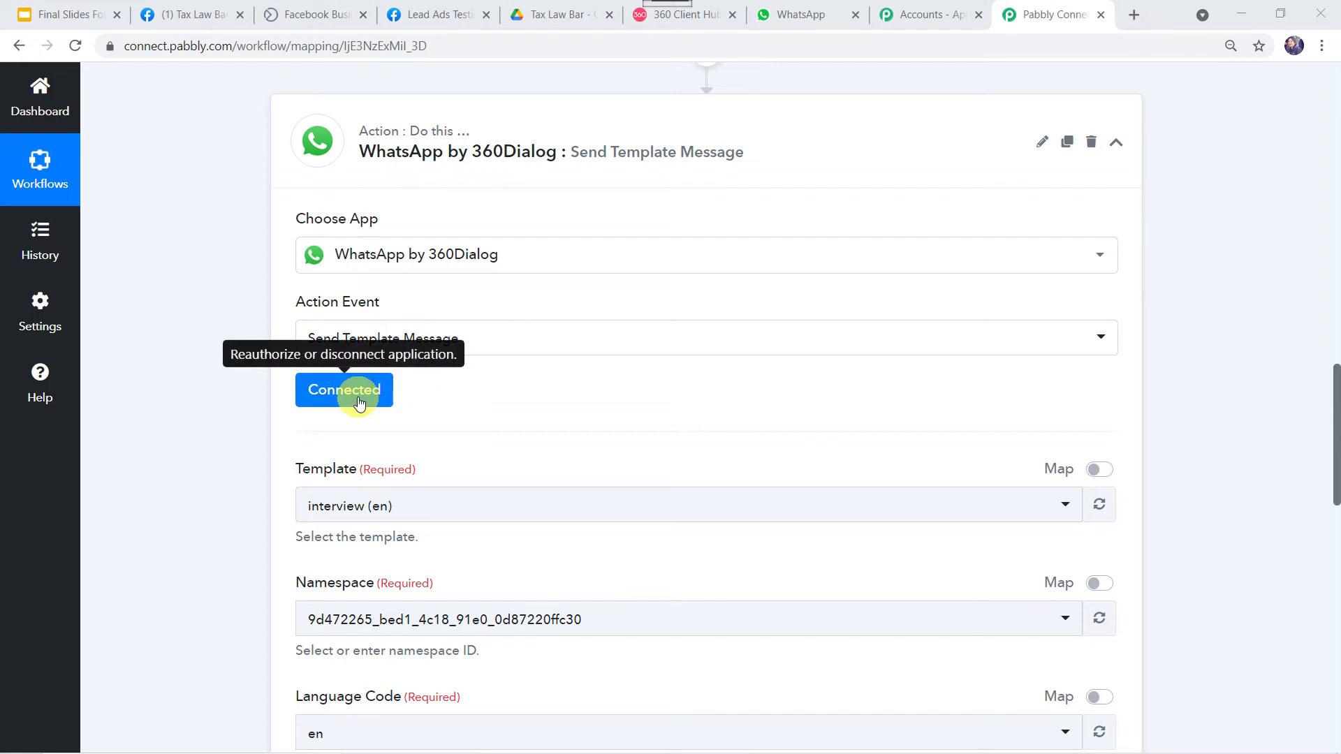
{"action": "scroll", "coordinate": [228, 479], "scroll_direction": "down", "scroll_amount": 5}
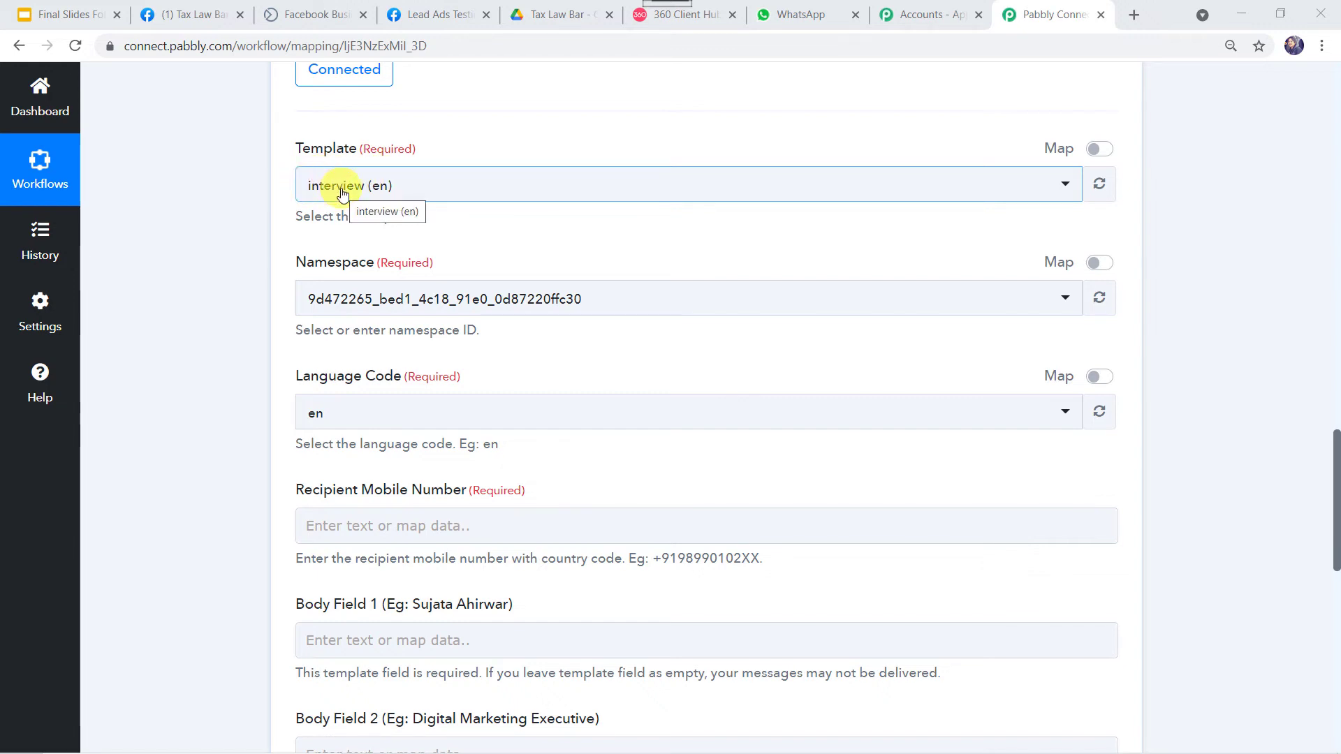
Open the message templates in 360Dialog Client Hub and start a new template
{"action": "left_click", "coordinate": [703, 23]}
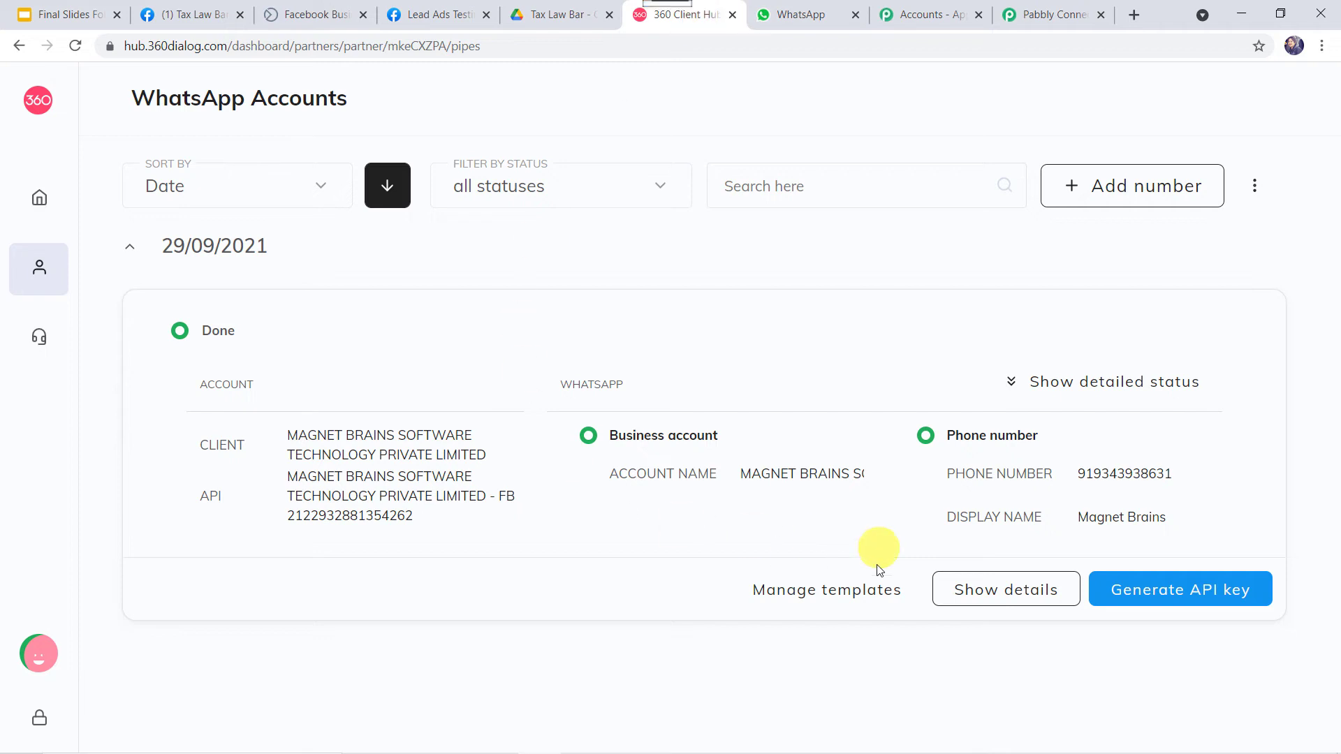
{"action": "left_click", "coordinate": [846, 595]}
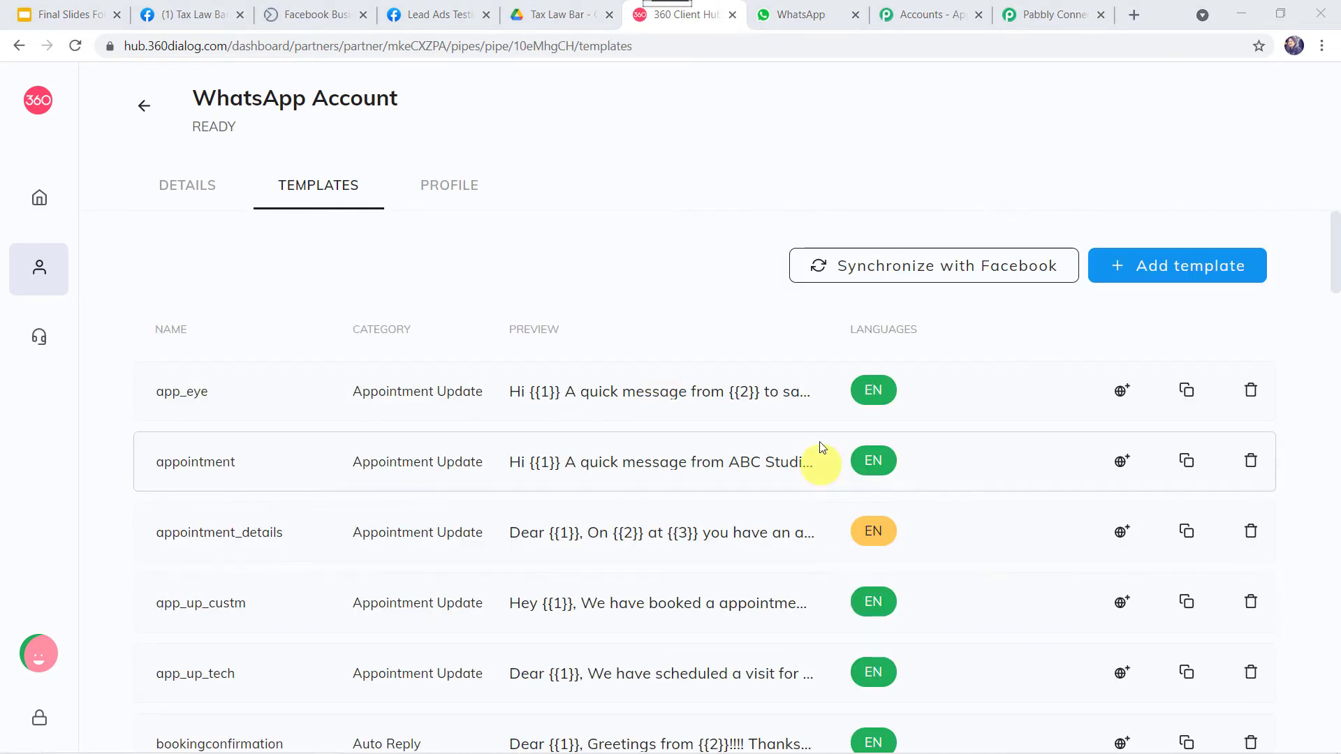
{"action": "scroll", "coordinate": [515, 578], "scroll_direction": "down", "scroll_amount": 7}
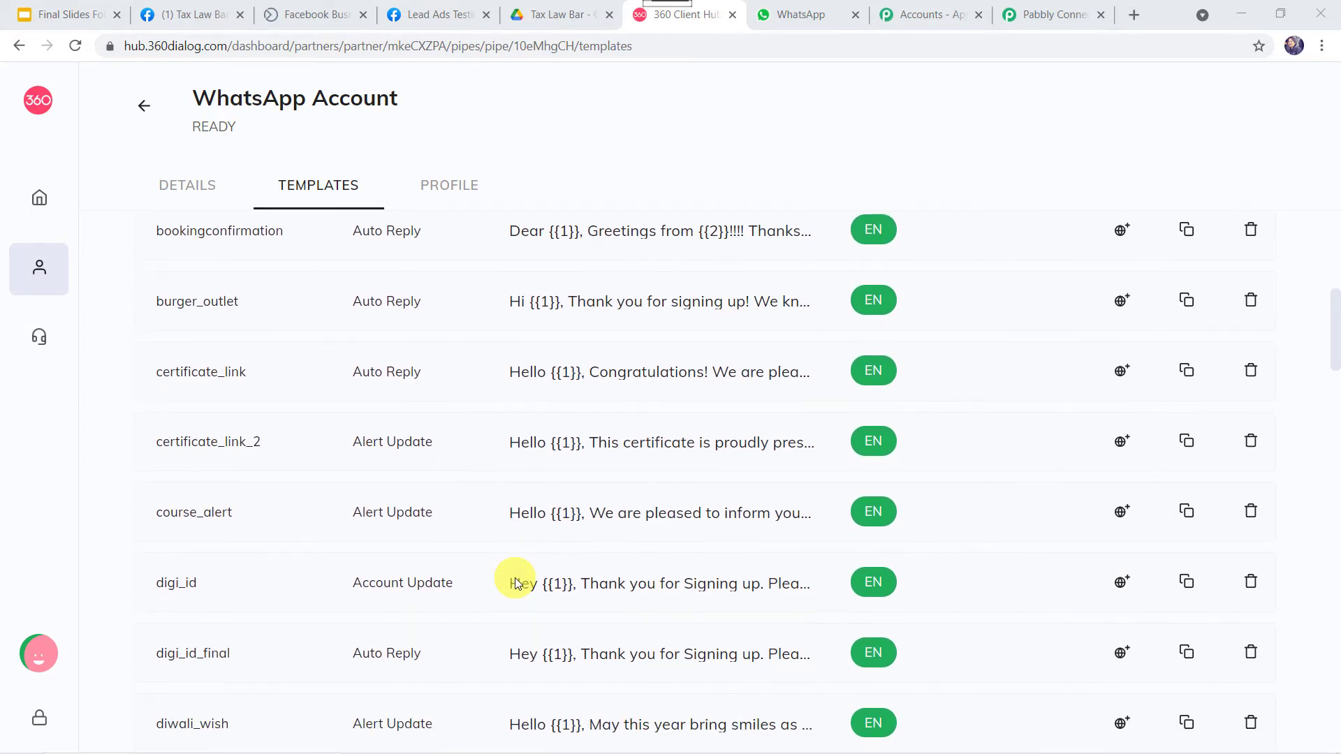
{"action": "scroll", "coordinate": [514, 577], "scroll_direction": "up", "scroll_amount": 7}
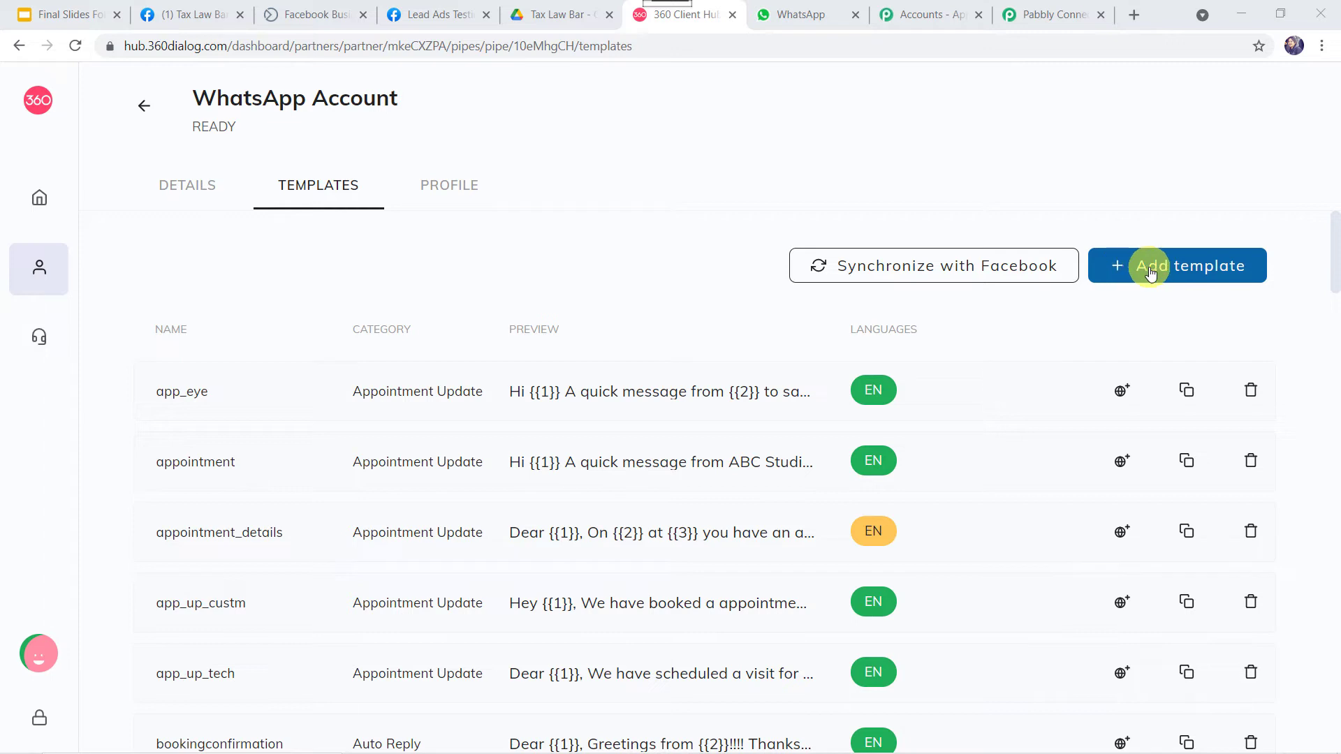
{"action": "left_click", "coordinate": [1151, 272]}
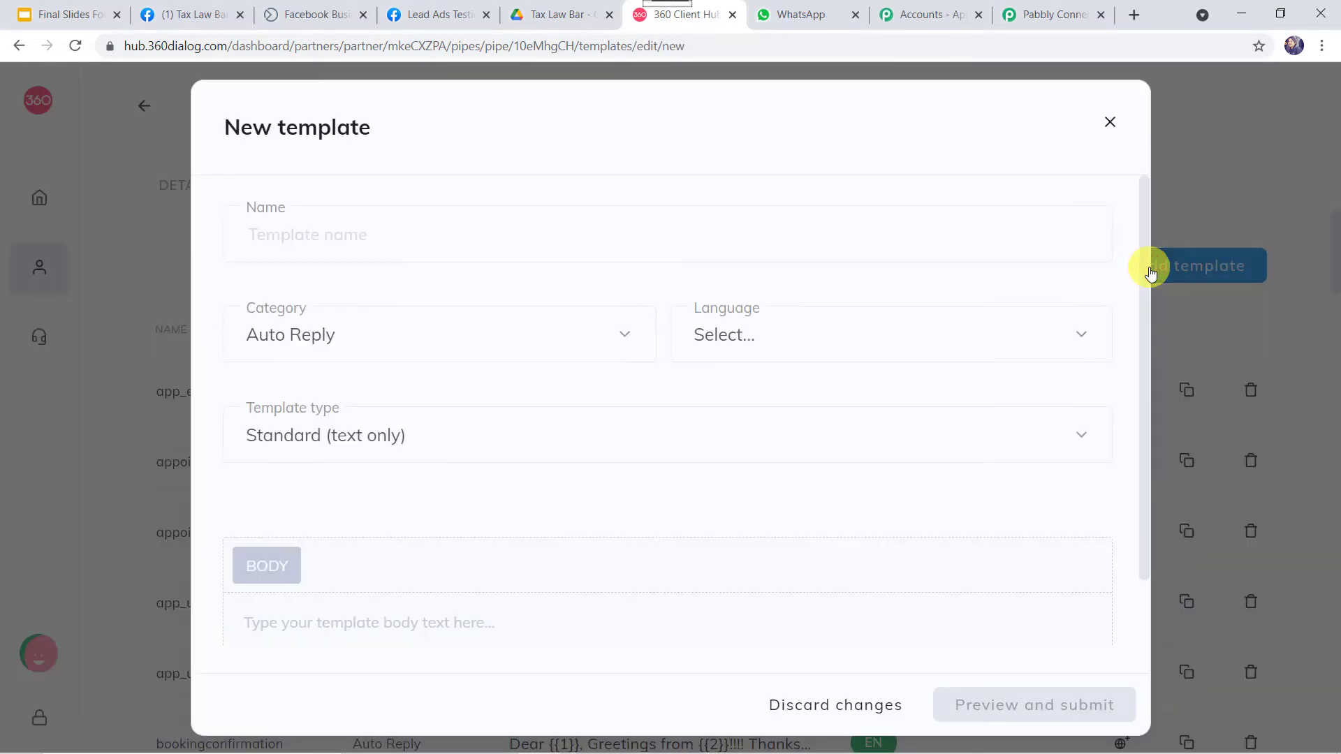
Review the Category, Language and Template type options, keeping Auto Reply and Standard (text only)
{"action": "left_click", "coordinate": [253, 210]}
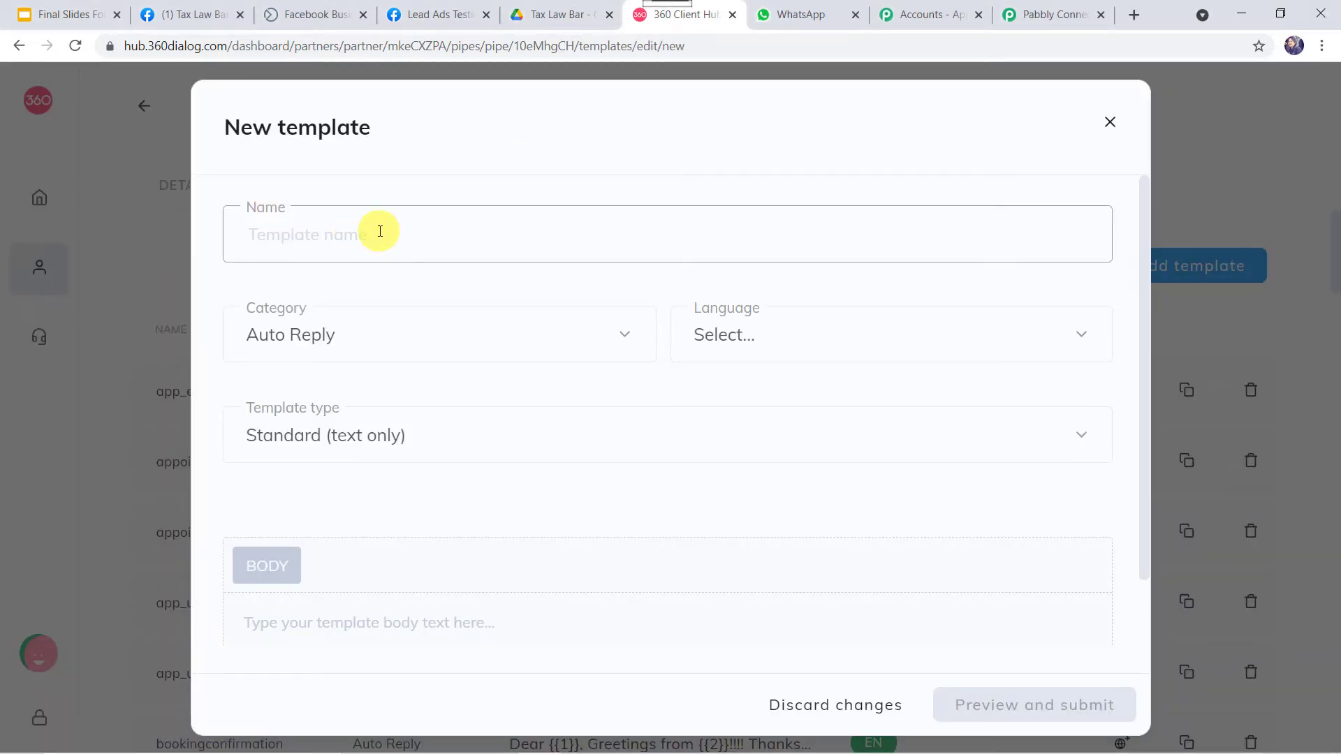
{"action": "left_click", "coordinate": [293, 336]}
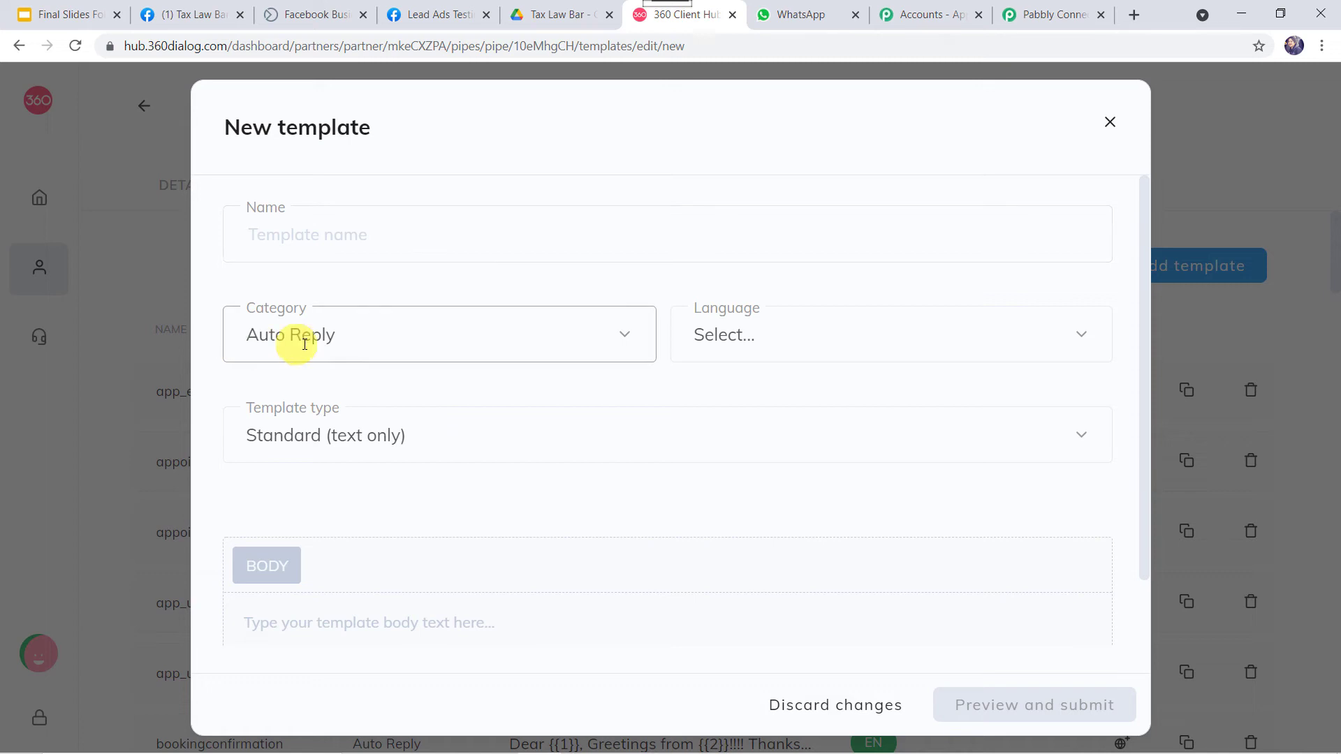
{"action": "left_click", "coordinate": [385, 335]}
{"action": "scroll", "coordinate": [392, 494], "scroll_direction": "down", "scroll_amount": 5}
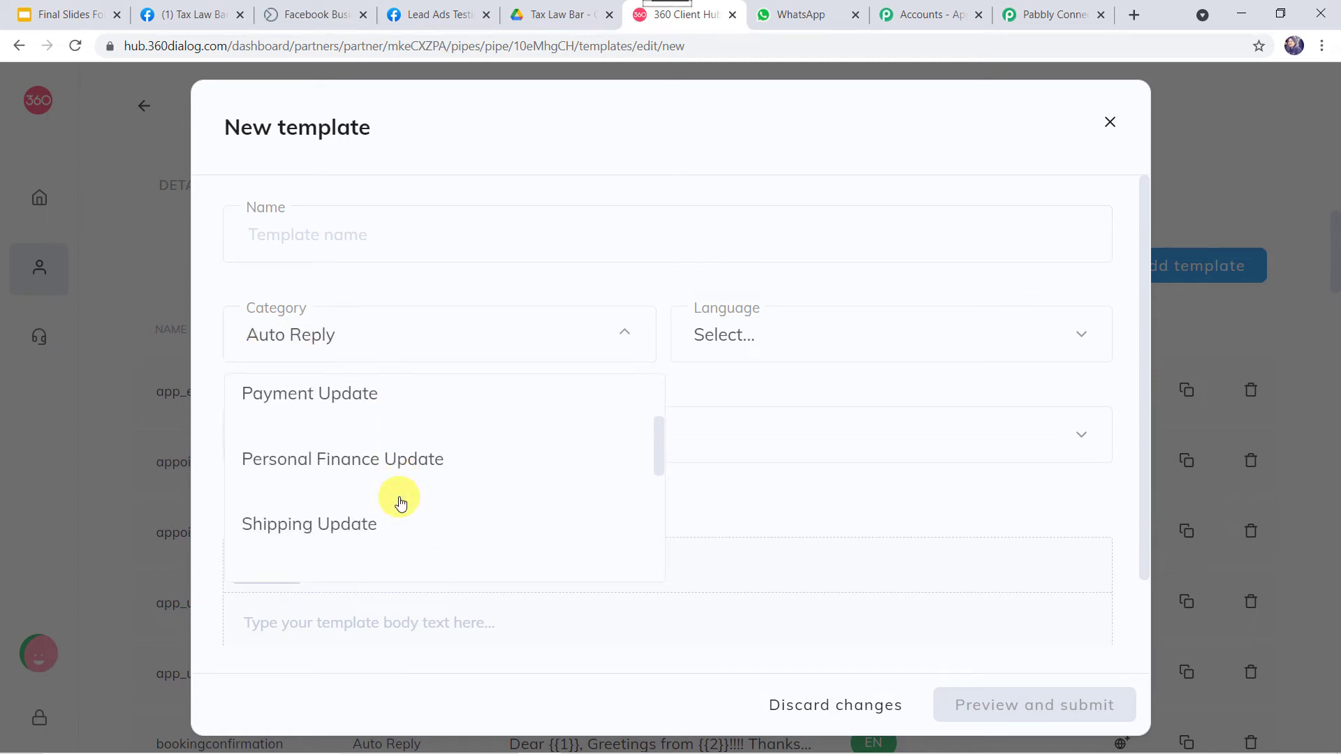
{"action": "scroll", "coordinate": [401, 502], "scroll_direction": "down", "scroll_amount": 2}
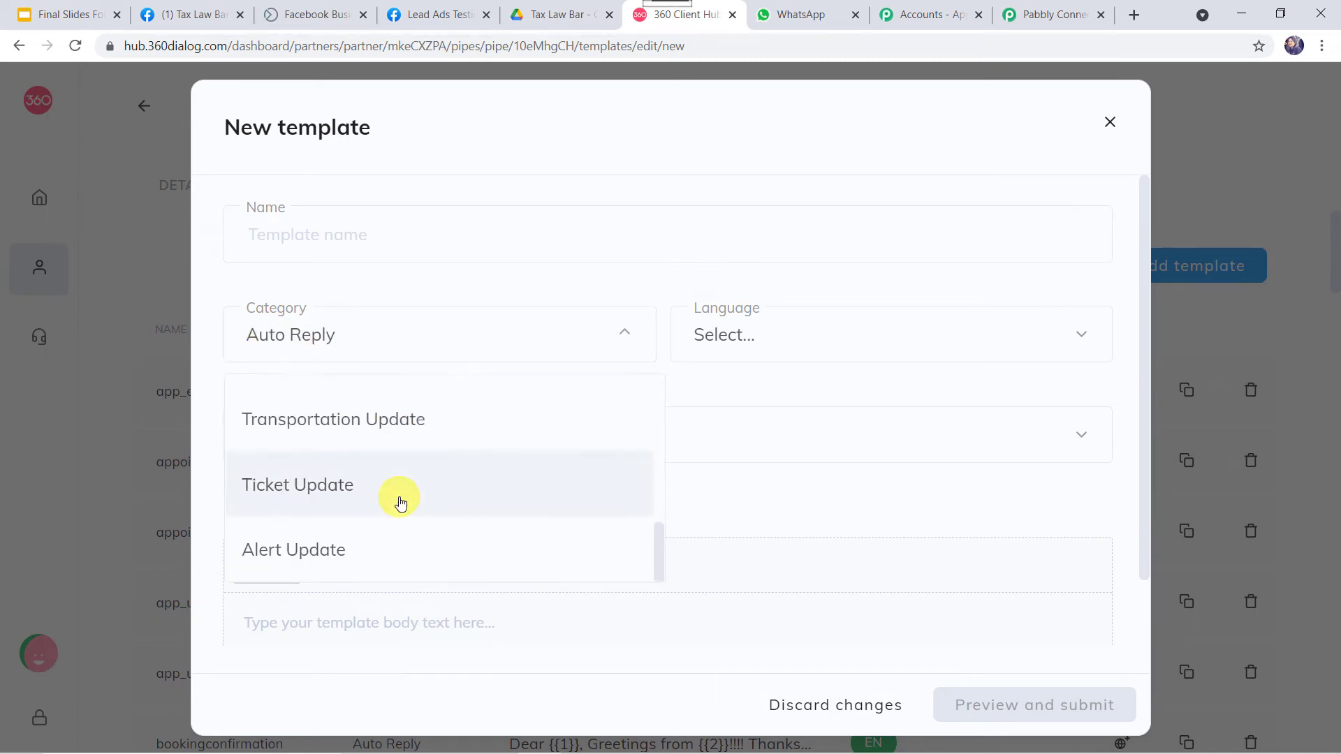
{"action": "scroll", "coordinate": [400, 503], "scroll_direction": "up", "scroll_amount": 6}
{"action": "scroll", "coordinate": [400, 503], "scroll_direction": "up", "scroll_amount": 1}
{"action": "left_click", "coordinate": [803, 328]}
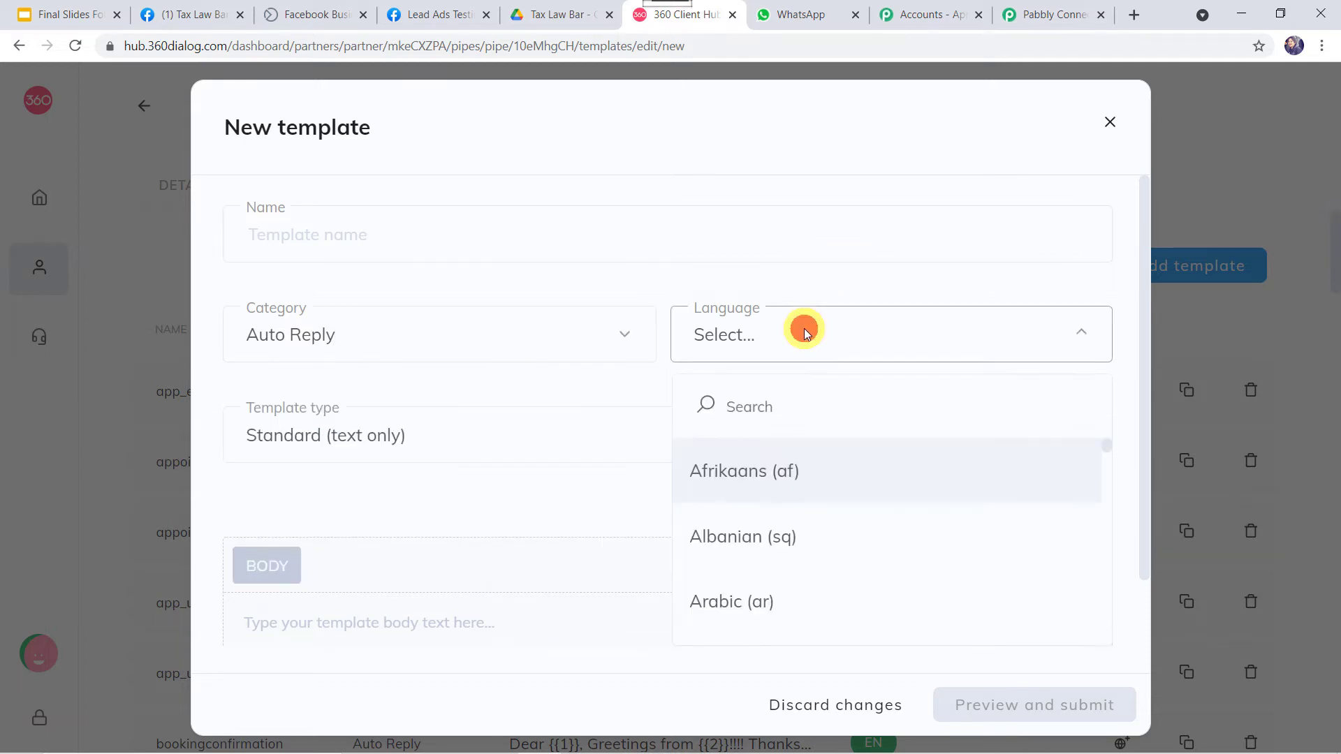
{"action": "left_click", "coordinate": [803, 328]}
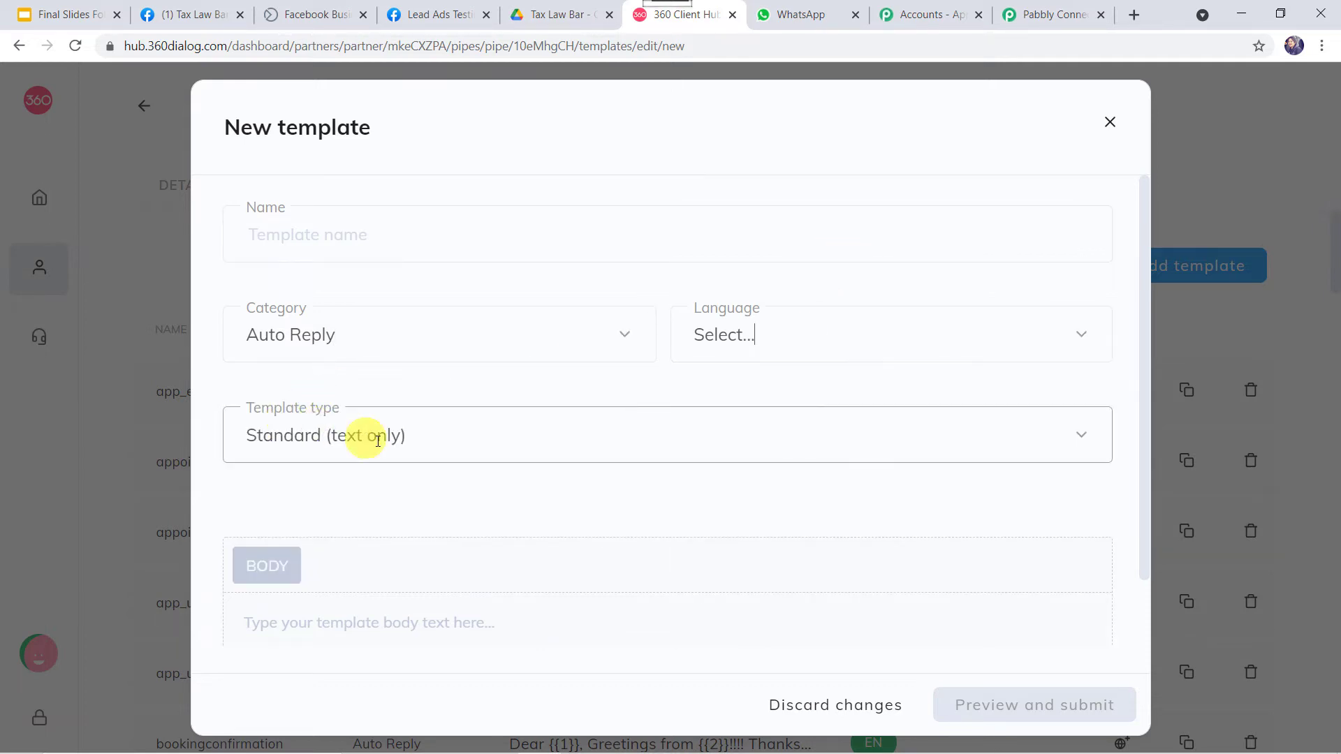
{"action": "left_click", "coordinate": [418, 442]}
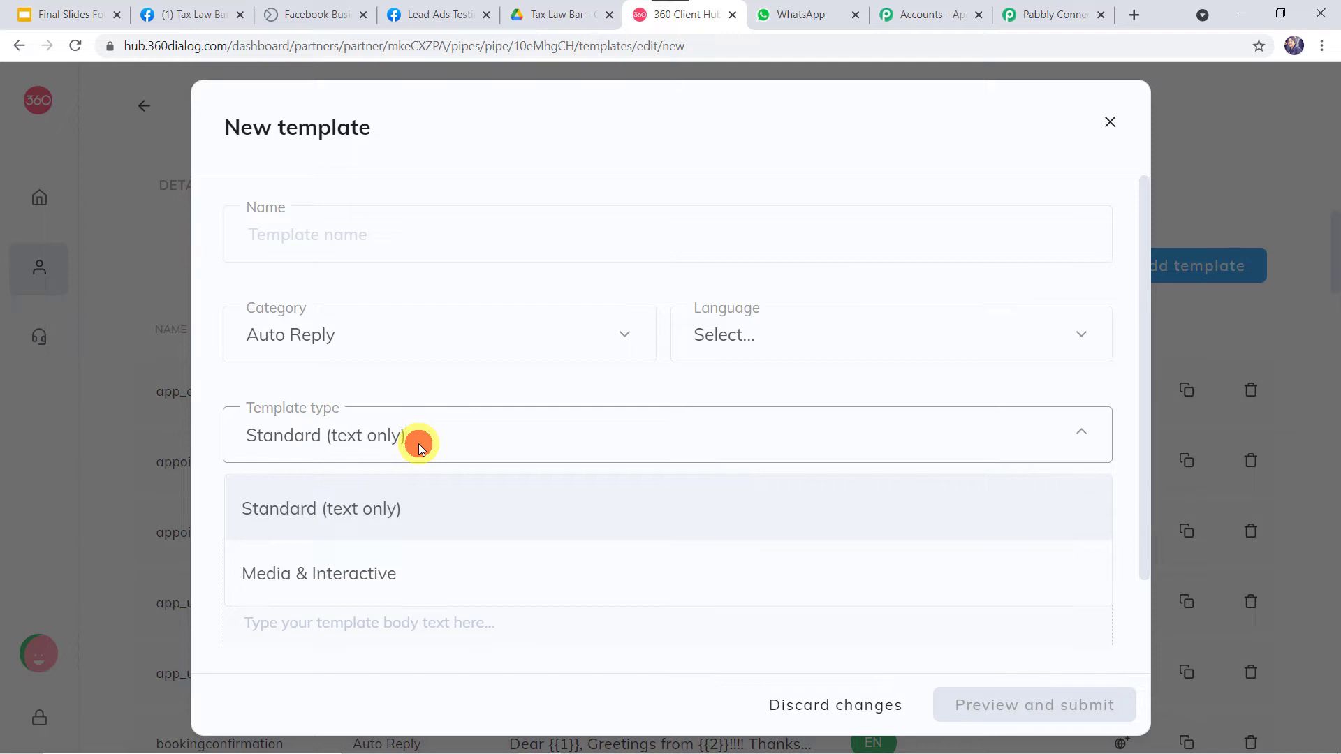
{"action": "left_click", "coordinate": [418, 443]}
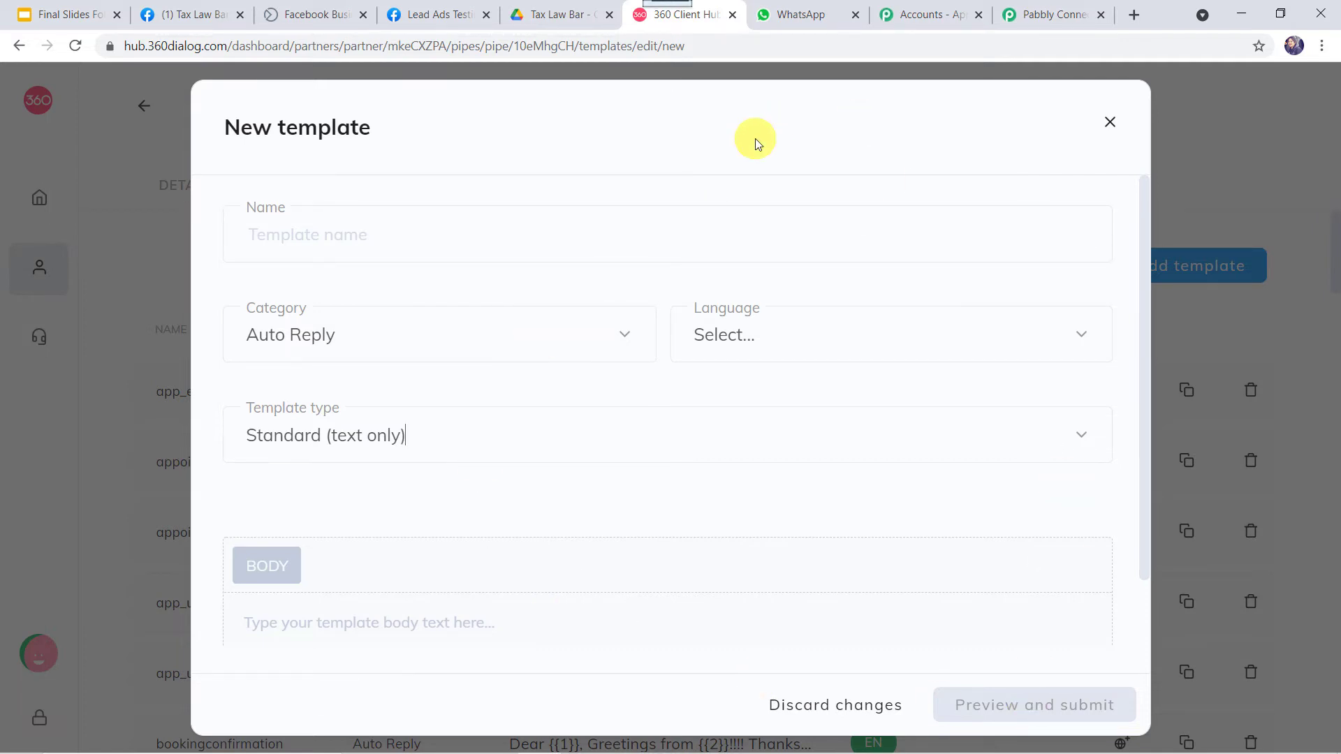
Discard the unfinished new template and open the send_brochure_final template preview
{"action": "left_click", "coordinate": [1111, 123]}
{"action": "scroll", "coordinate": [571, 501], "scroll_direction": "down", "scroll_amount": 5}
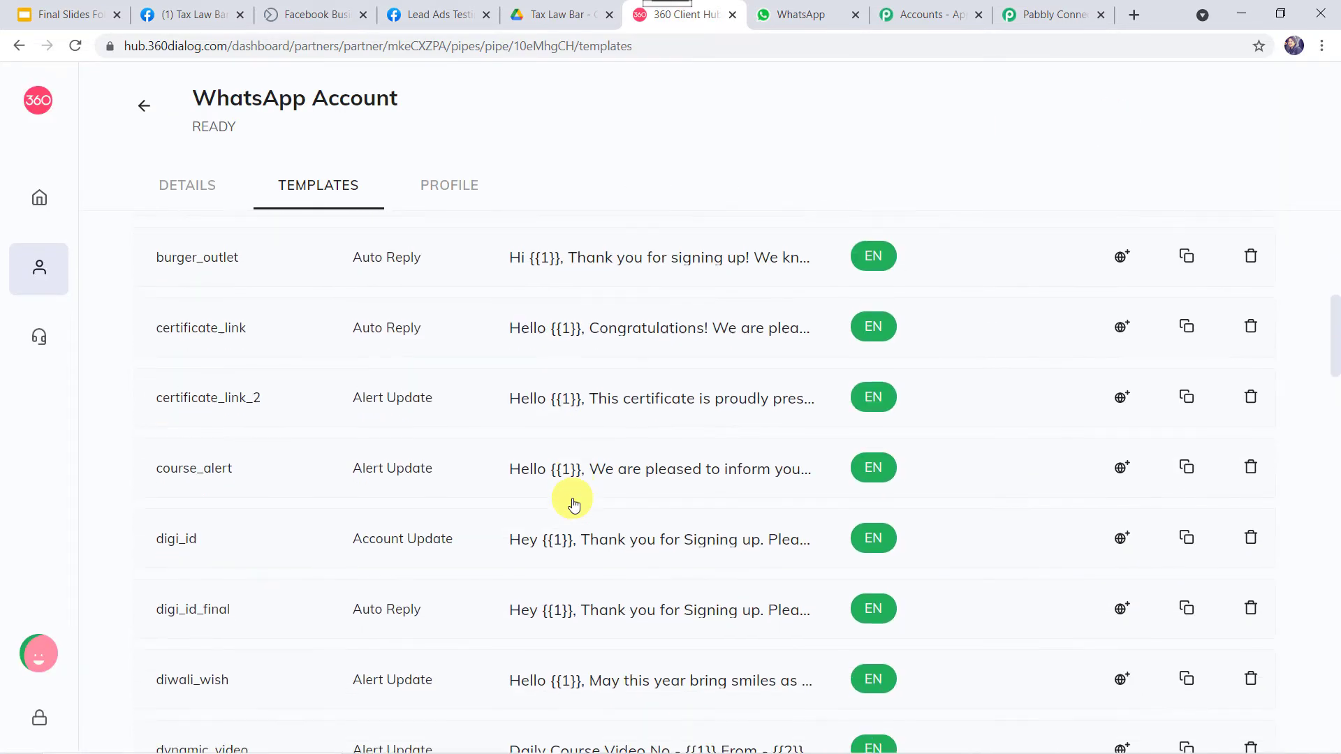
{"action": "scroll", "coordinate": [573, 503], "scroll_direction": "down", "scroll_amount": 19}
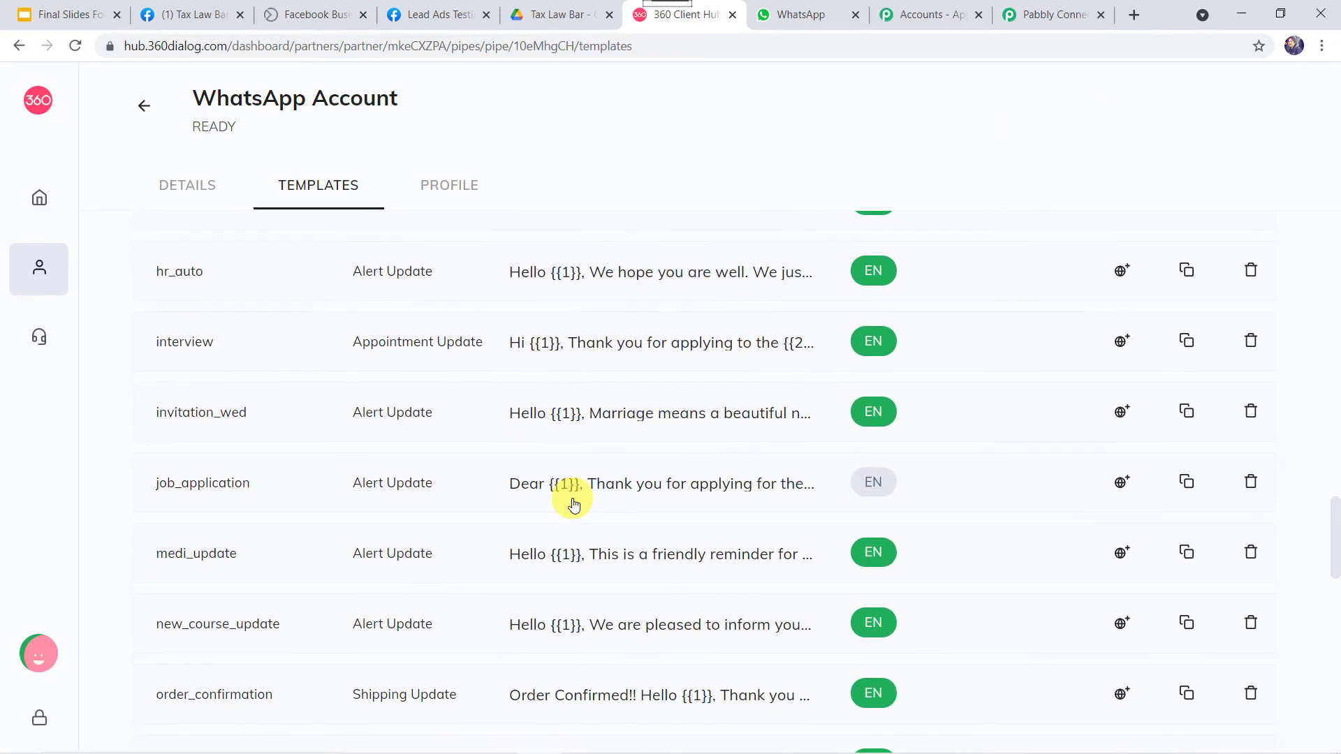
{"action": "scroll", "coordinate": [573, 503], "scroll_direction": "down", "scroll_amount": 11}
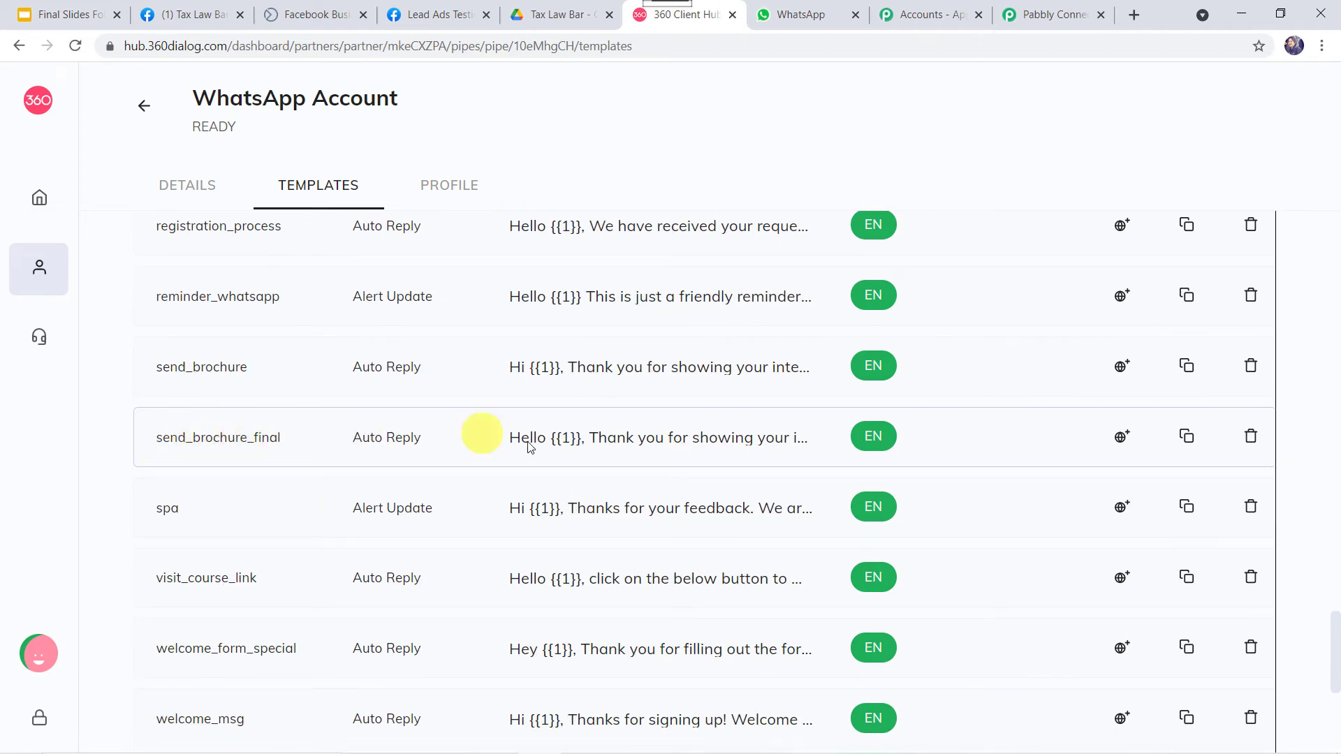
{"action": "left_click", "coordinate": [578, 440]}
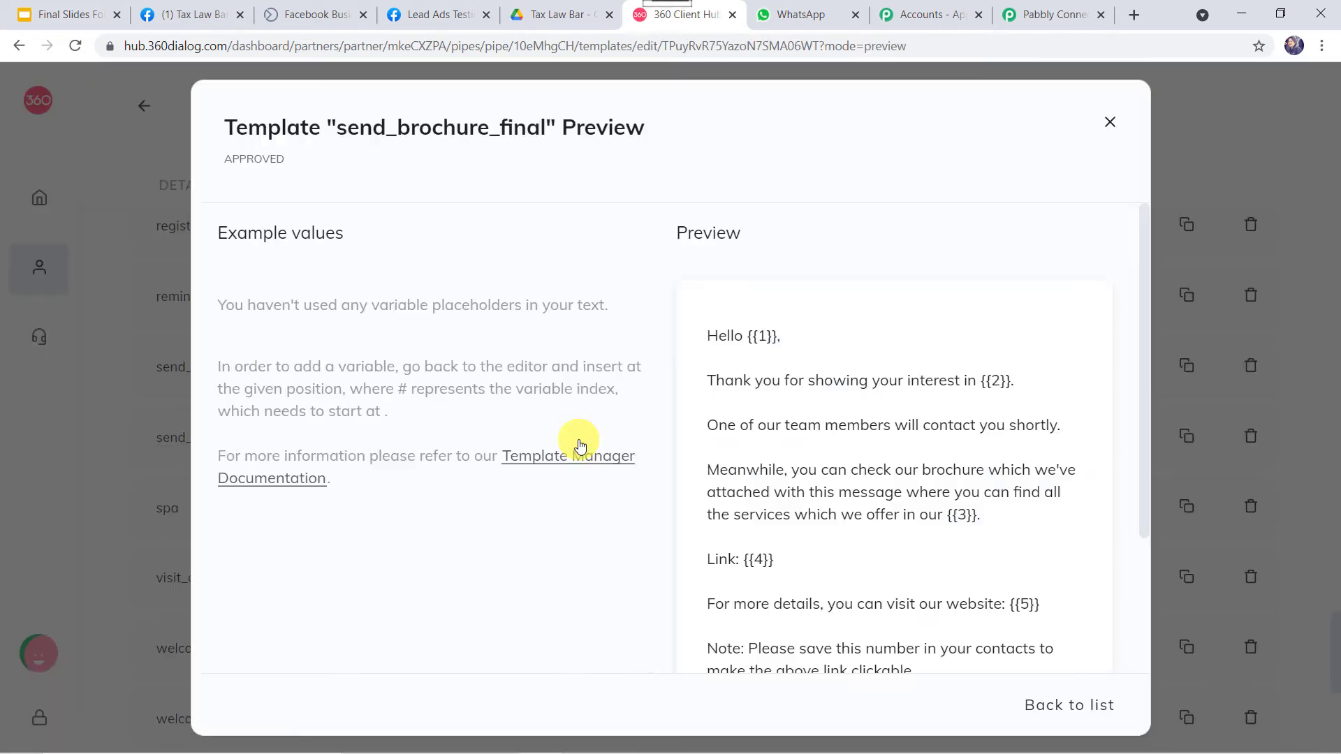
Review the send_brochure_final message body and its placeholders {{1}} through {{6}}
{"action": "scroll", "coordinate": [836, 425], "scroll_direction": "down", "scroll_amount": 2}
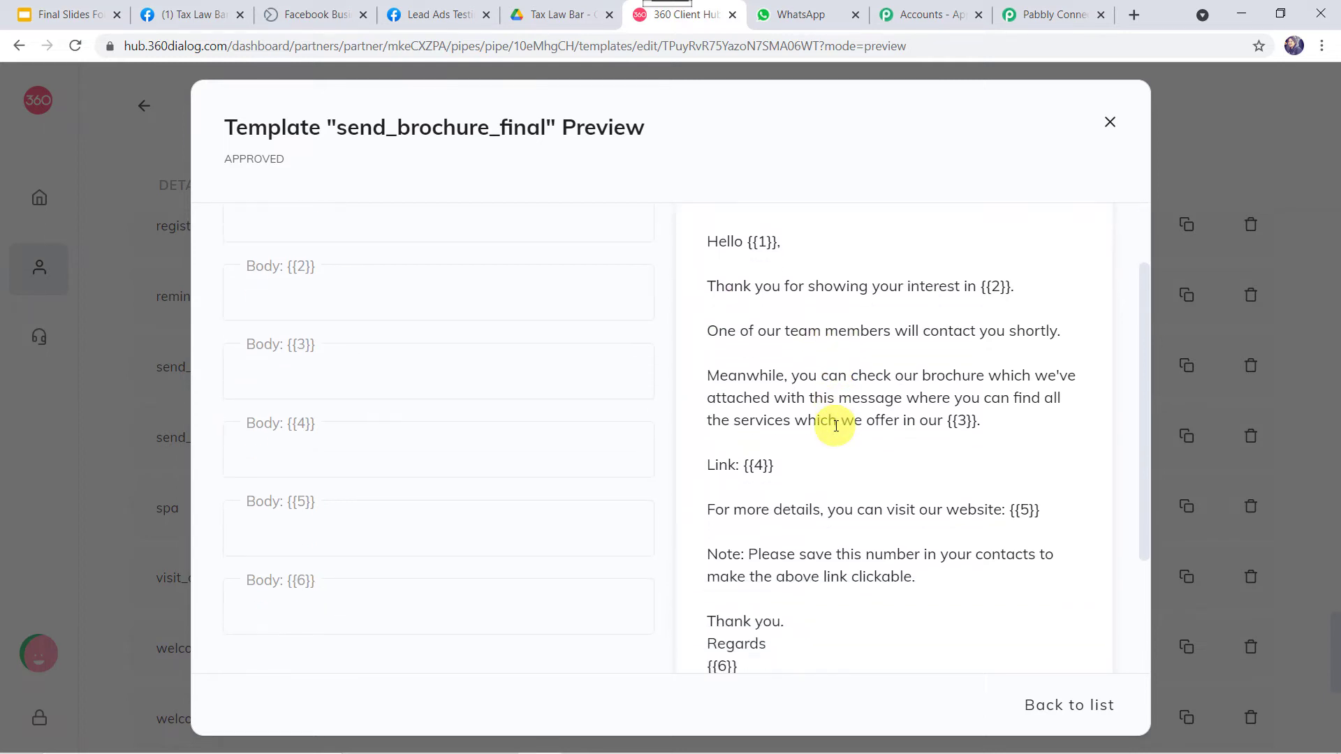
{"action": "left_click", "coordinate": [756, 239]}
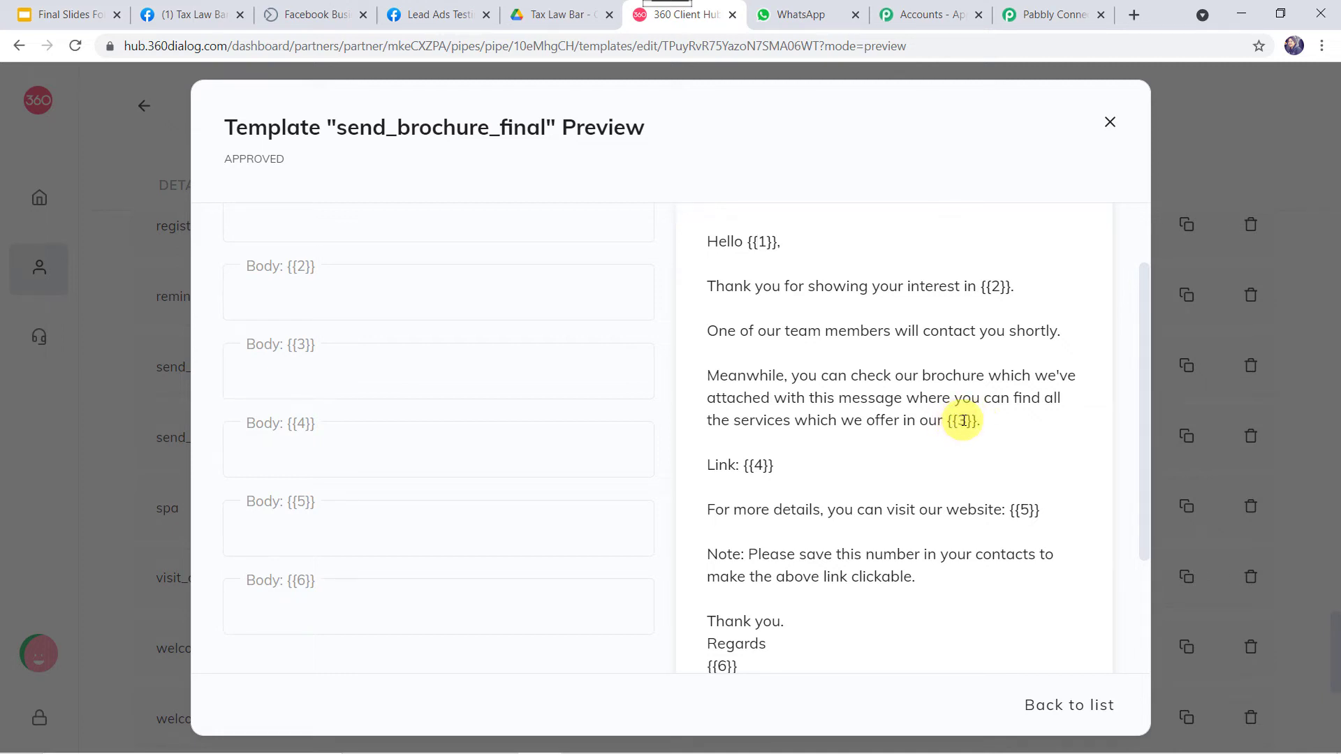
{"action": "left_click", "coordinate": [758, 465]}
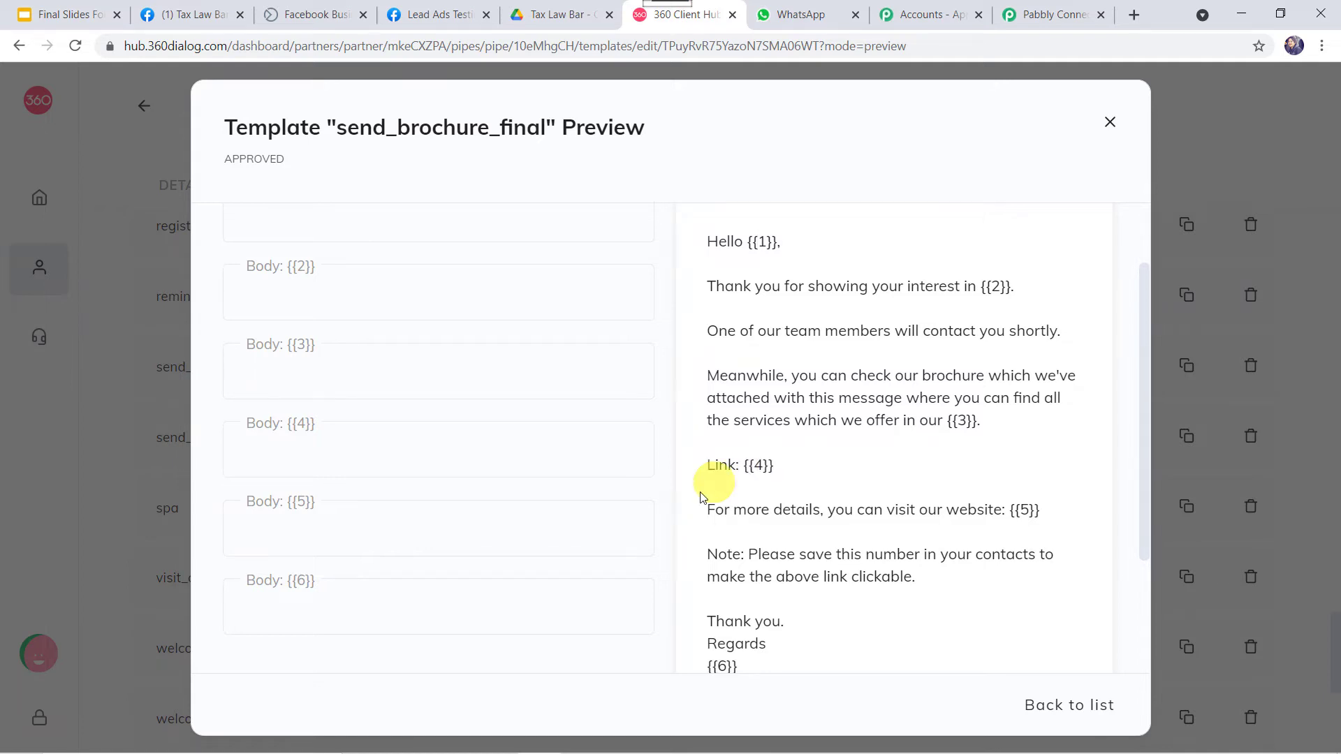
{"action": "left_click", "coordinate": [1027, 509]}
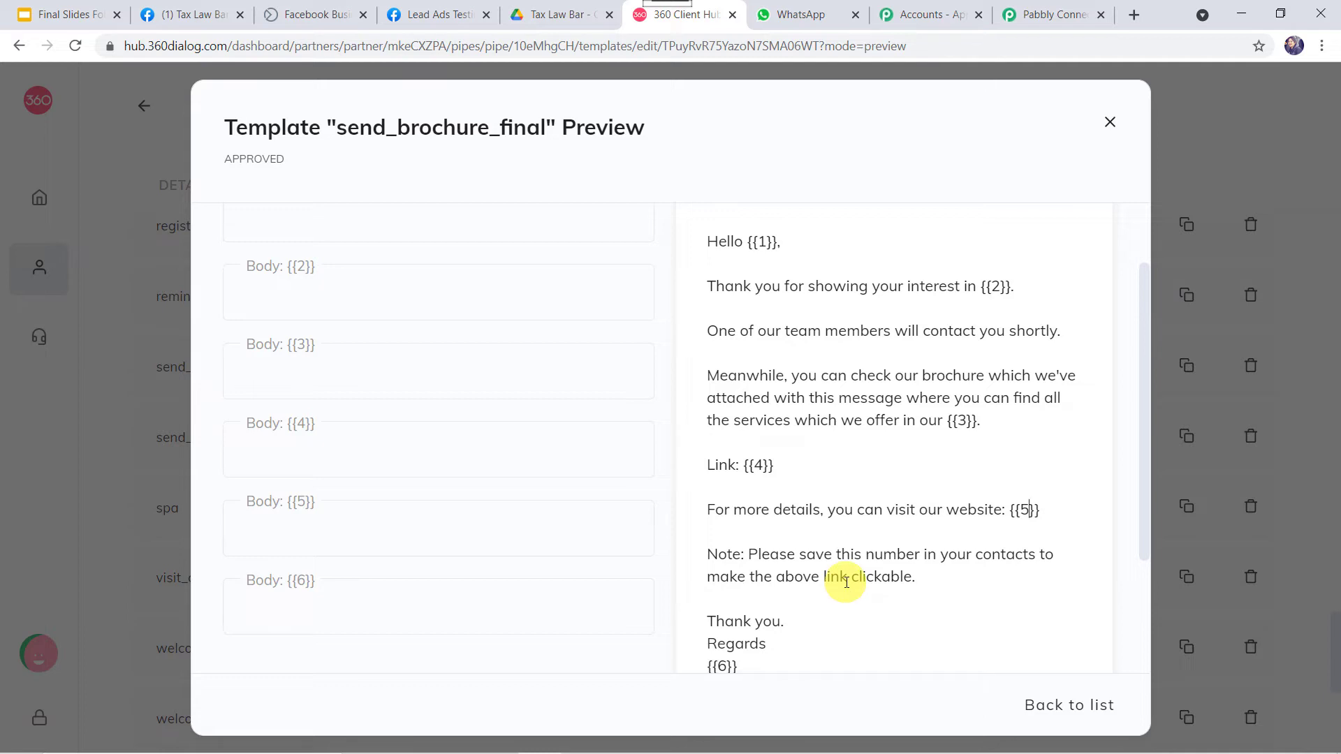
{"action": "scroll", "coordinate": [846, 581], "scroll_direction": "down", "scroll_amount": 2}
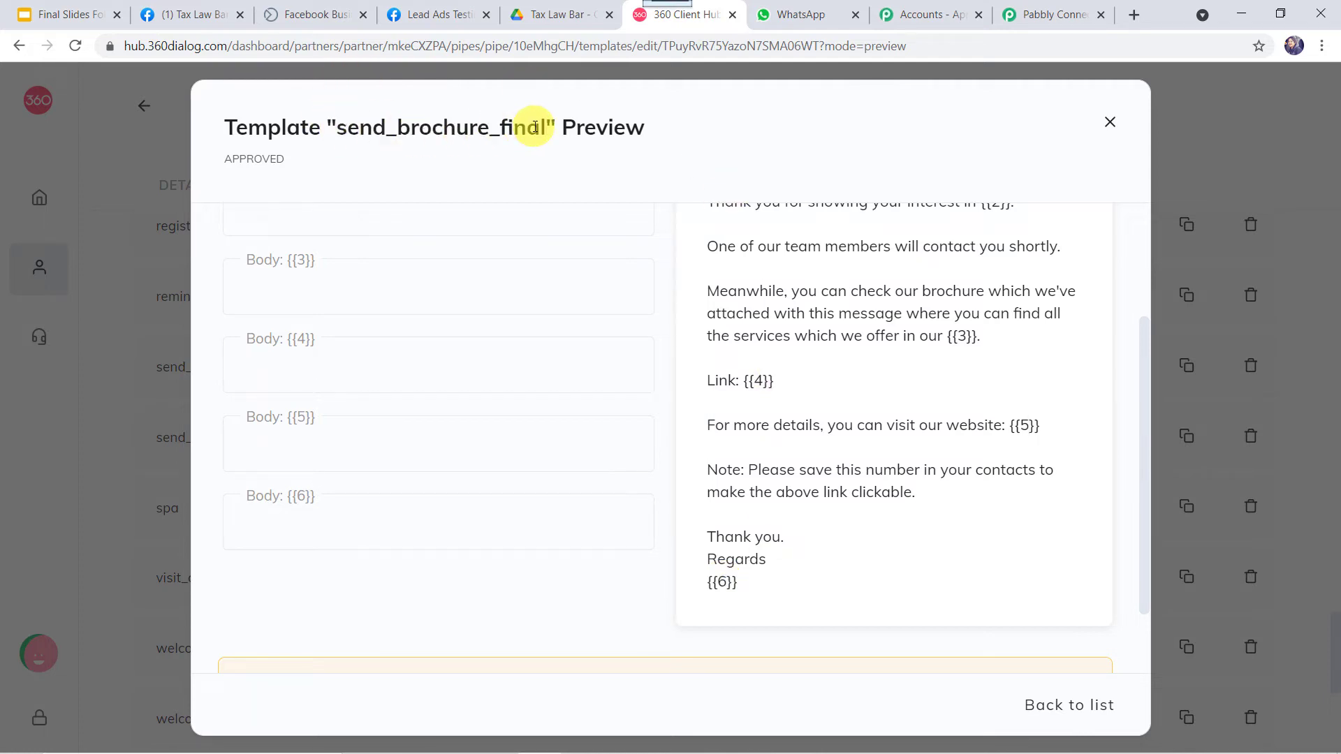
Select the send_brochure_final (en) template in the WhatsApp action, searching 'sen'
{"action": "left_click", "coordinate": [1058, 16]}
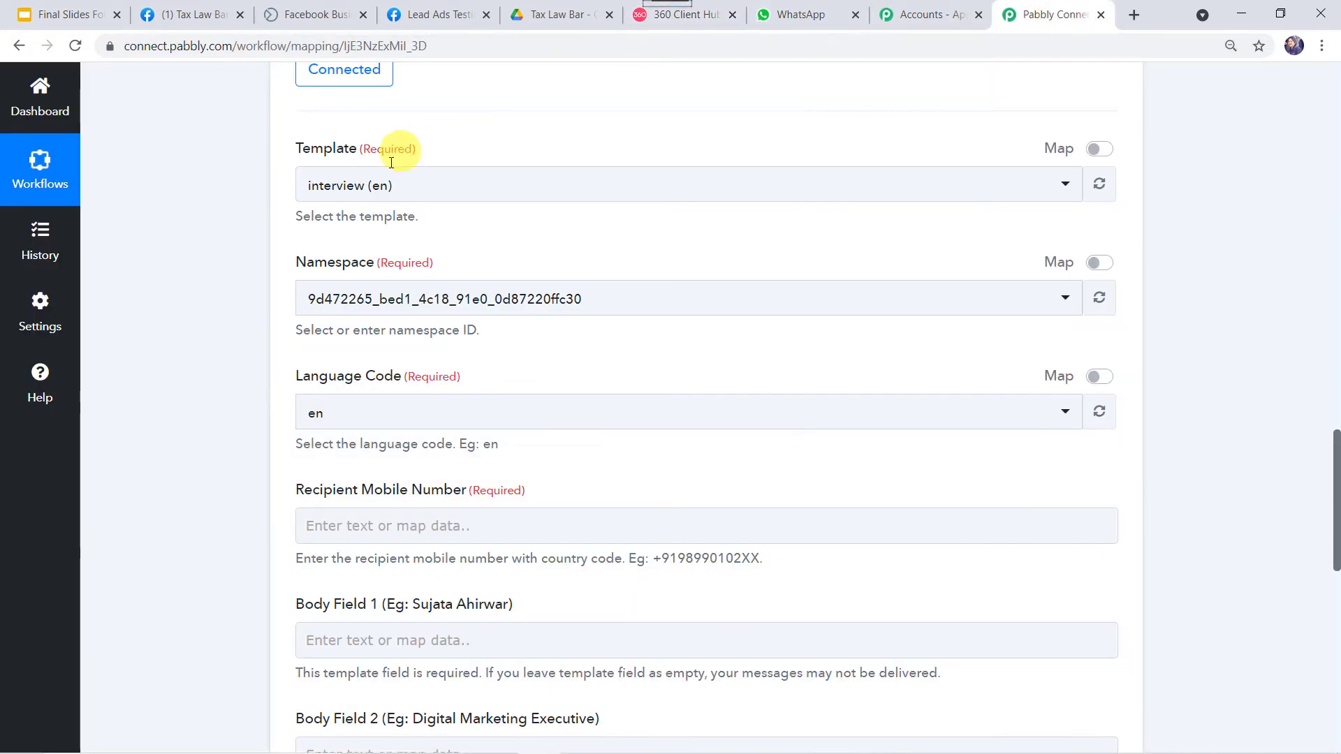
{"action": "left_click", "coordinate": [380, 183]}
{"action": "type", "text": "sen"}
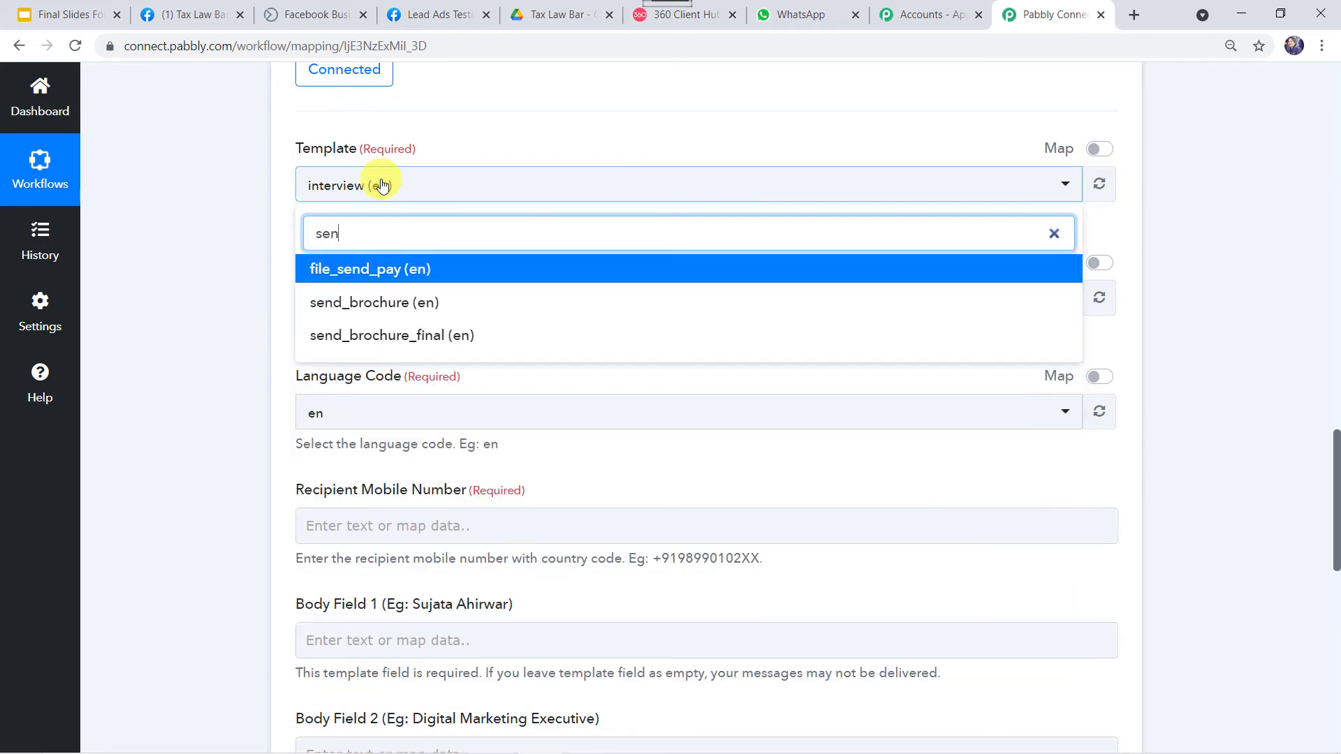
{"action": "left_click", "coordinate": [419, 335]}
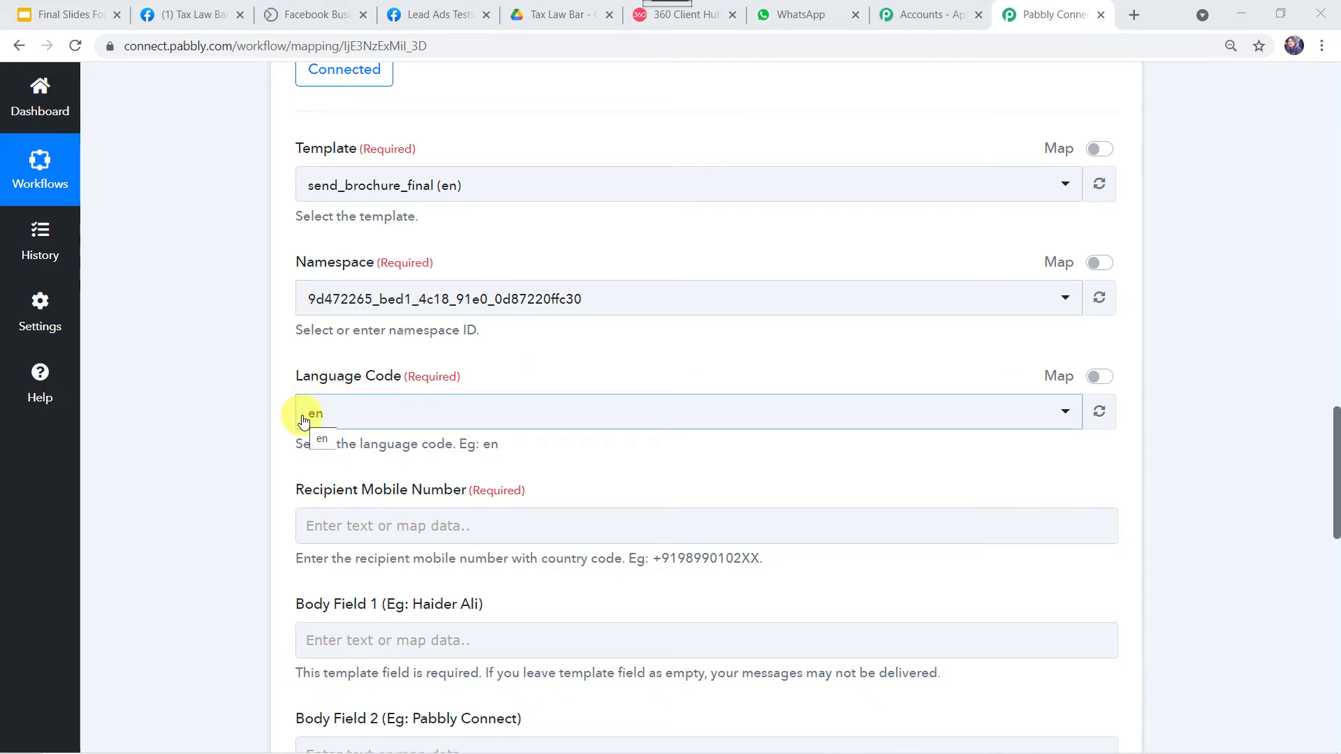
{"action": "scroll", "coordinate": [302, 420], "scroll_direction": "down", "scroll_amount": 4}
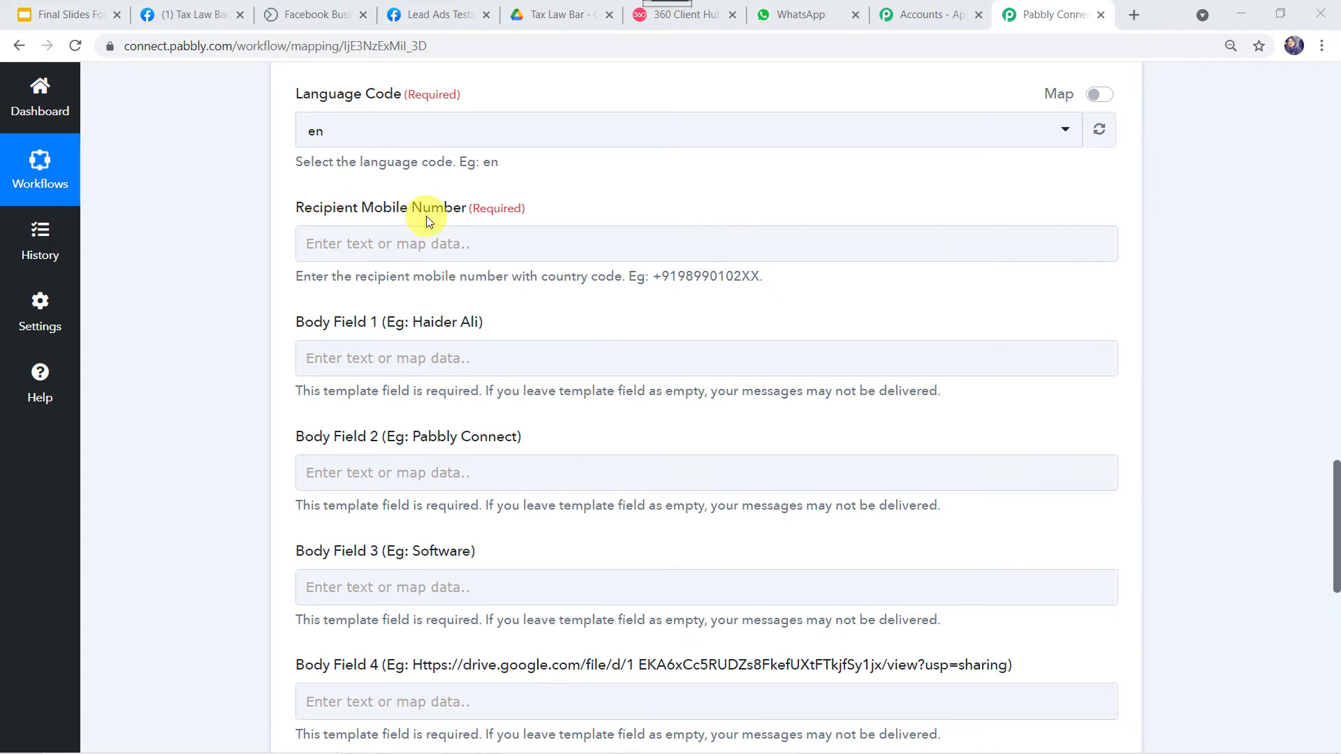
{"action": "scroll", "coordinate": [225, 222], "scroll_direction": "up", "scroll_amount": 15}
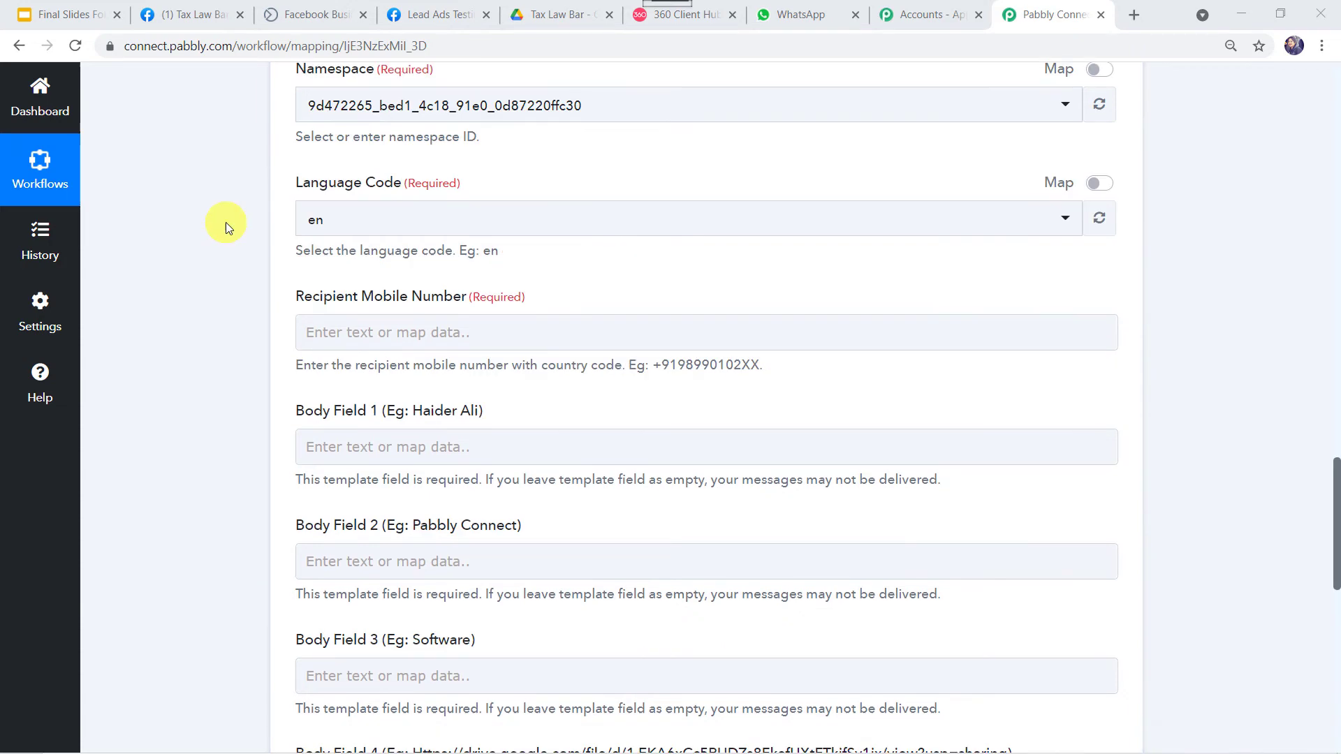
{"action": "scroll", "coordinate": [225, 222], "scroll_direction": "up", "scroll_amount": 2}
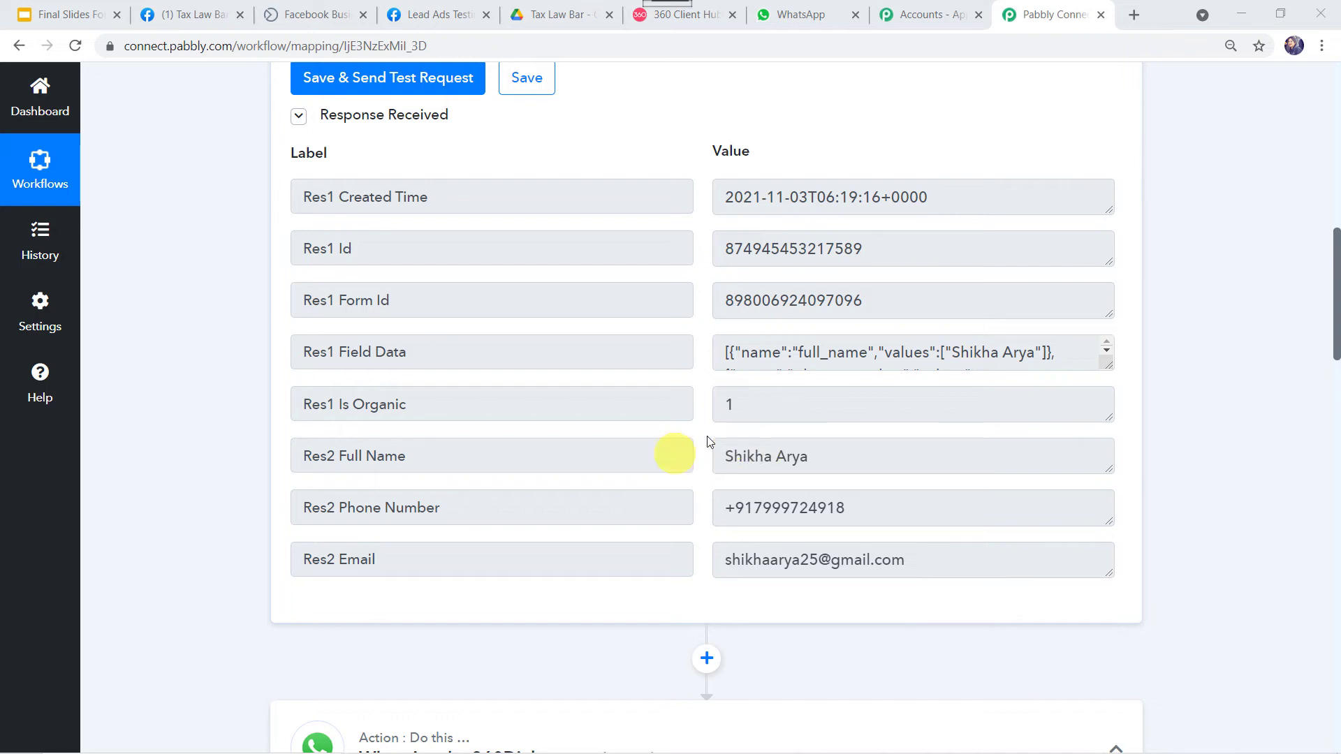
{"action": "scroll", "coordinate": [708, 508], "scroll_direction": "down", "scroll_amount": 15}
Map the Facebook lead's phone number into Recipient Mobile Number
{"action": "left_click", "coordinate": [351, 317]}
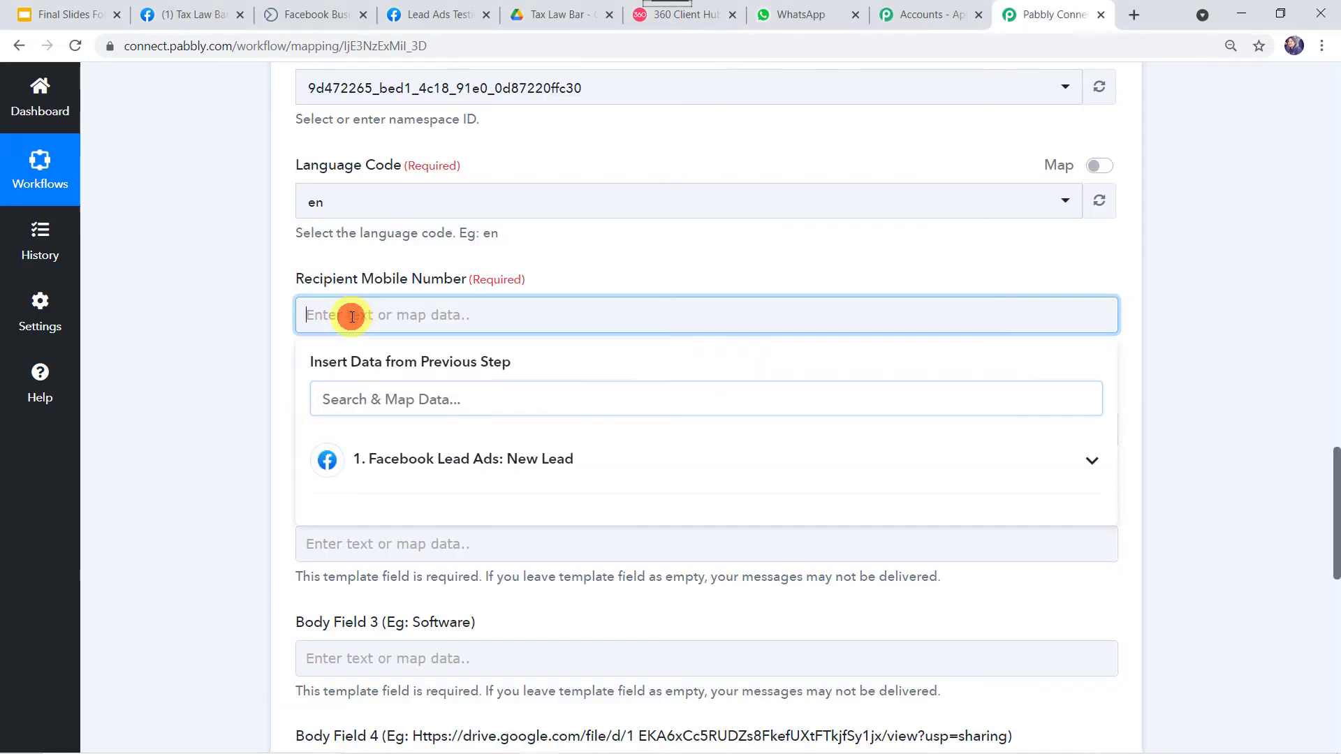
{"action": "left_click", "coordinate": [401, 466]}
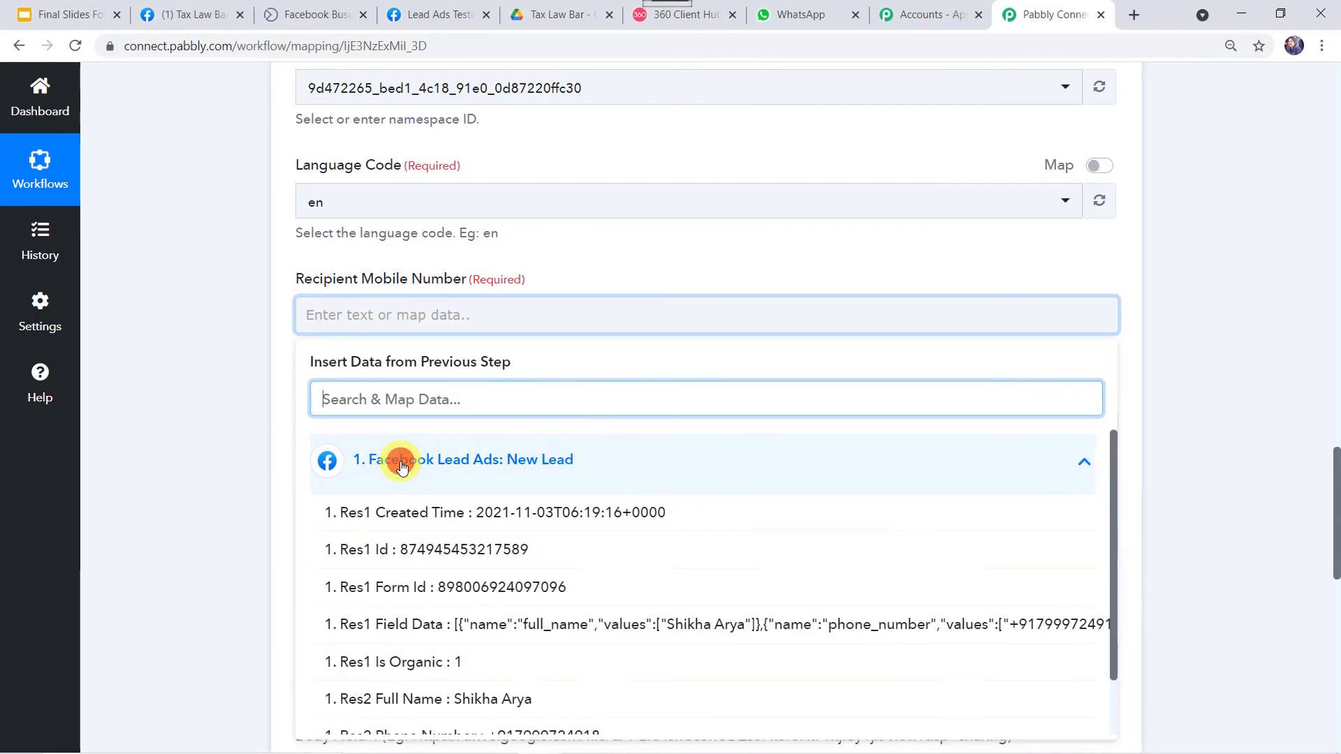
{"action": "scroll", "coordinate": [461, 569], "scroll_direction": "down", "scroll_amount": 1}
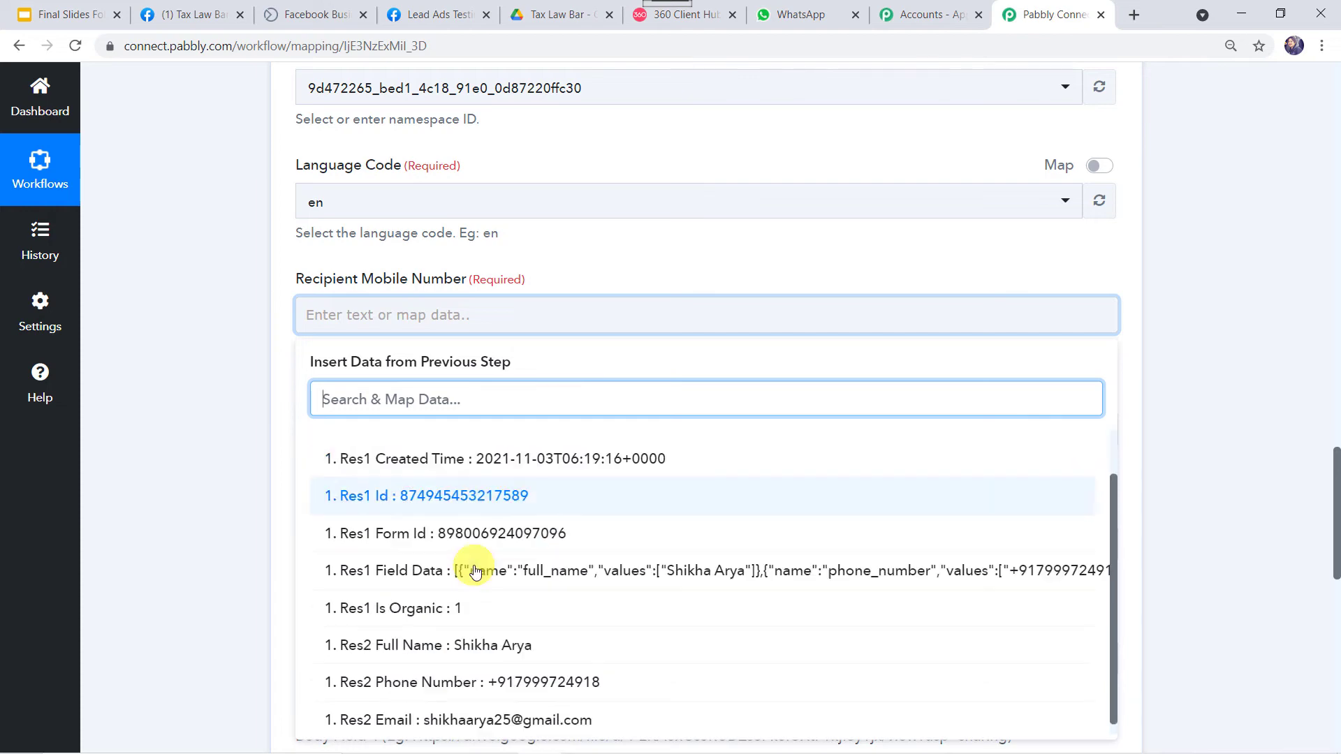
{"action": "left_click", "coordinate": [443, 674]}
{"action": "left_click", "coordinate": [224, 505]}
{"action": "scroll", "coordinate": [225, 506], "scroll_direction": "down", "scroll_amount": 3}
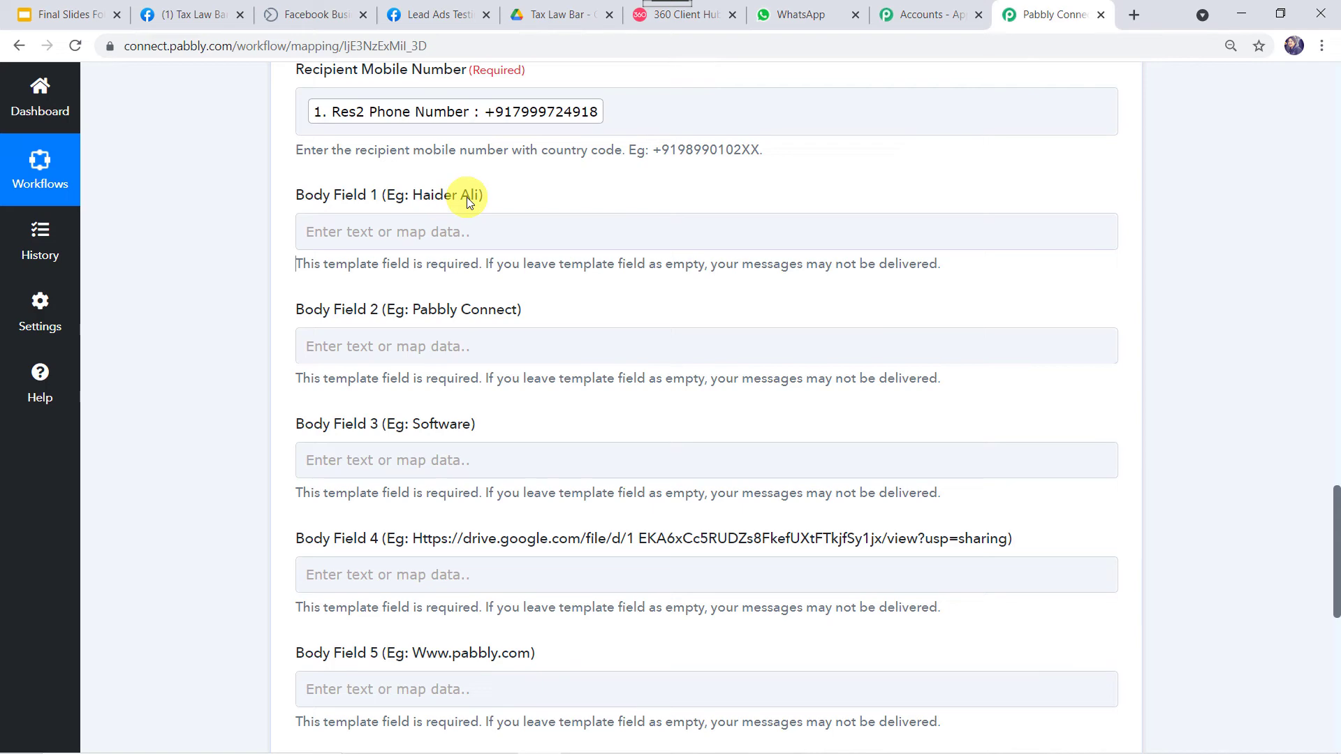
Map the lead's full name into Body Field 1, then bring up the Tax Law Bar Facebook page
{"action": "left_click", "coordinate": [687, 21]}
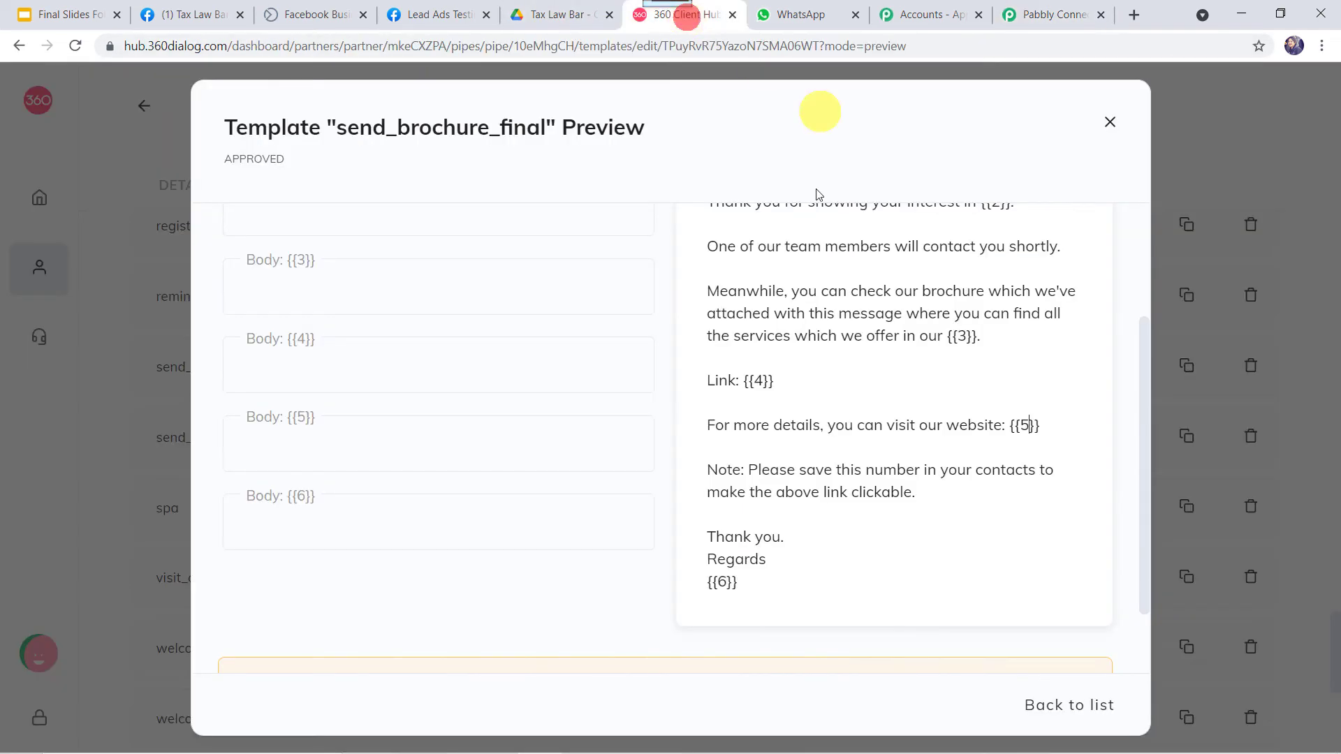
{"action": "scroll", "coordinate": [793, 240], "scroll_direction": "up", "scroll_amount": 5}
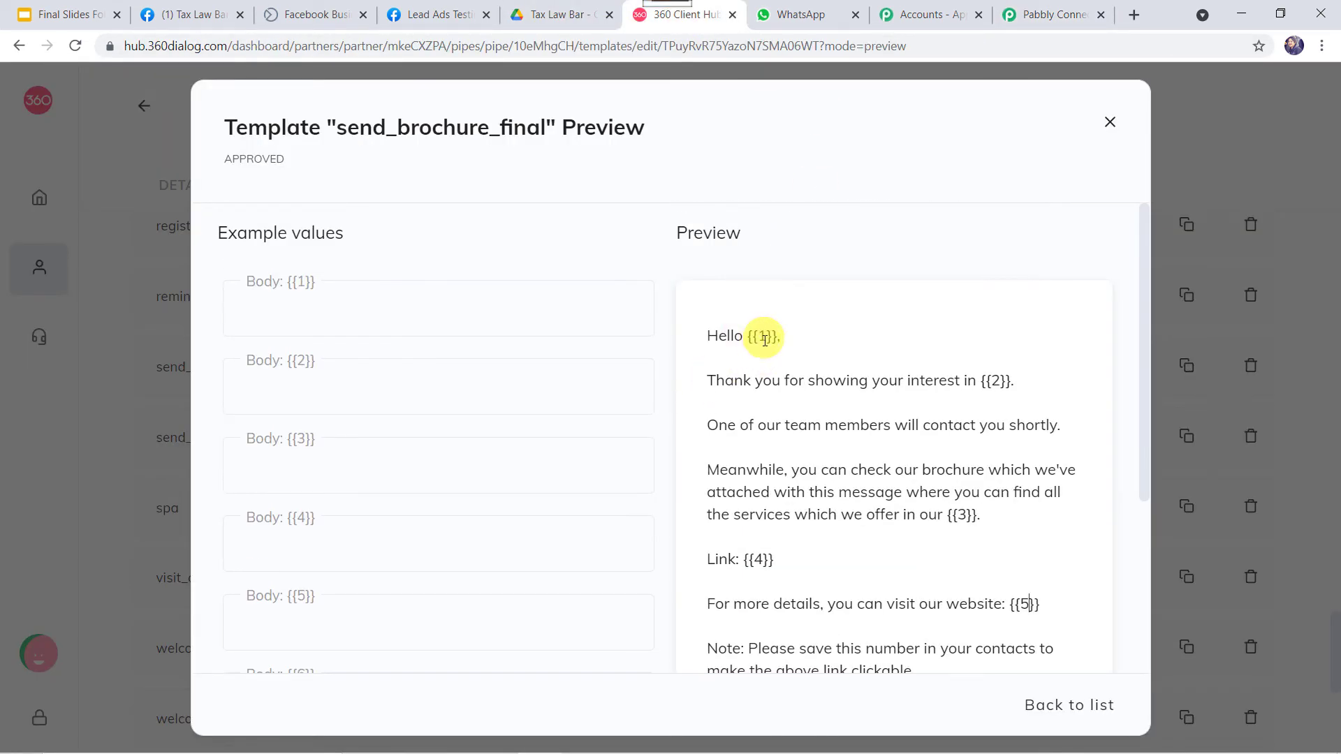
{"action": "left_click", "coordinate": [1050, 7]}
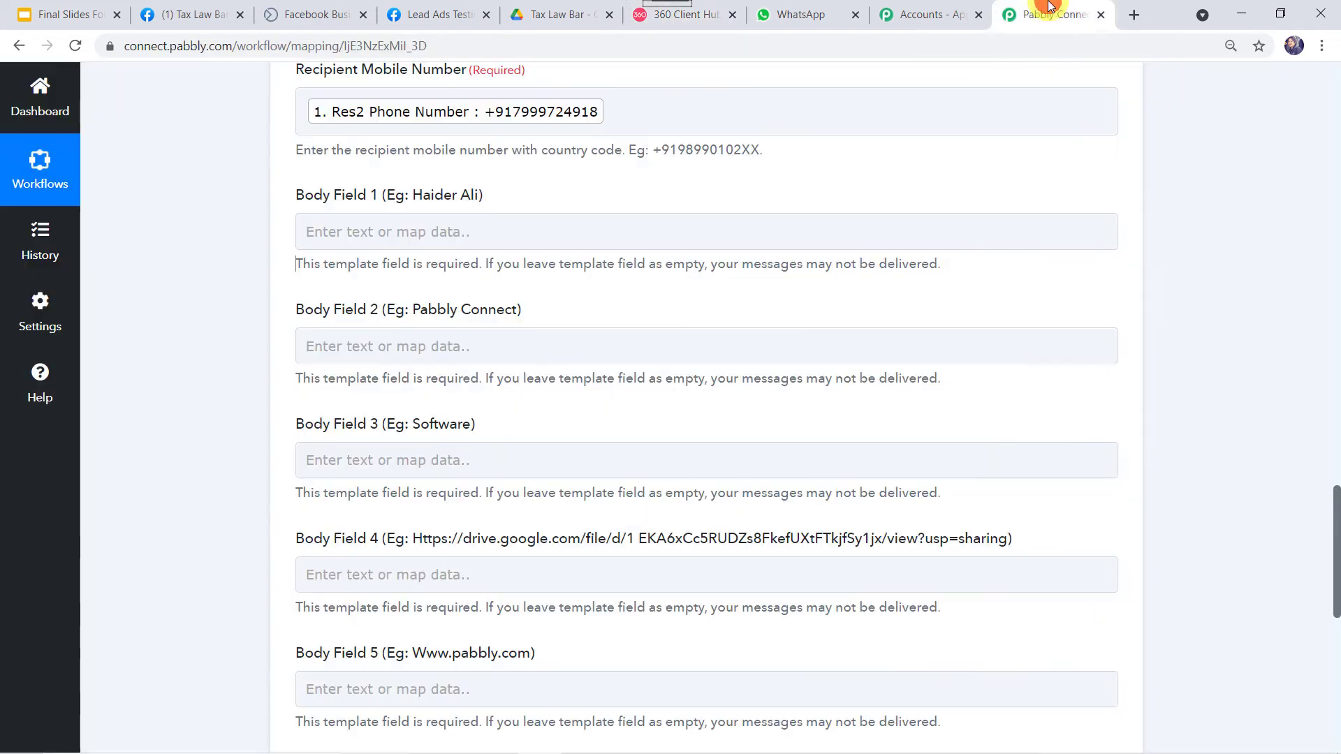
{"action": "left_click", "coordinate": [366, 231]}
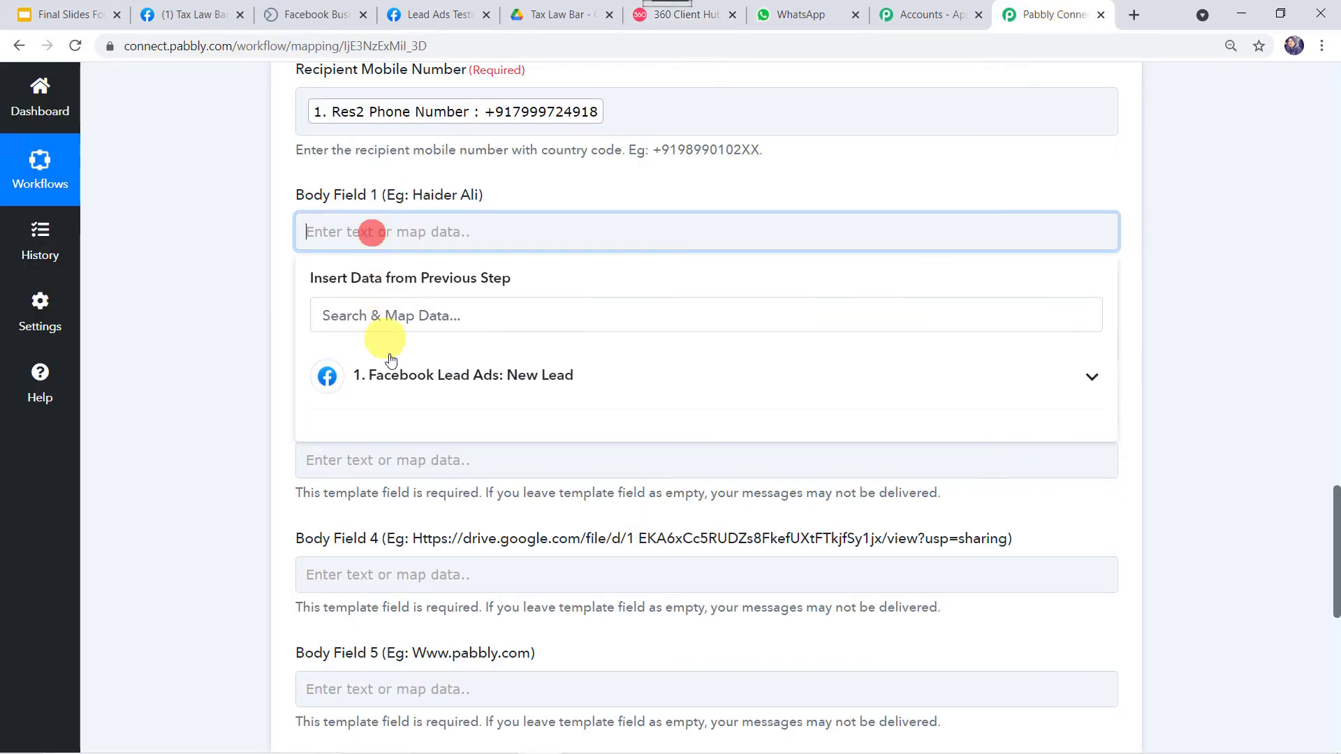
{"action": "left_click", "coordinate": [395, 375]}
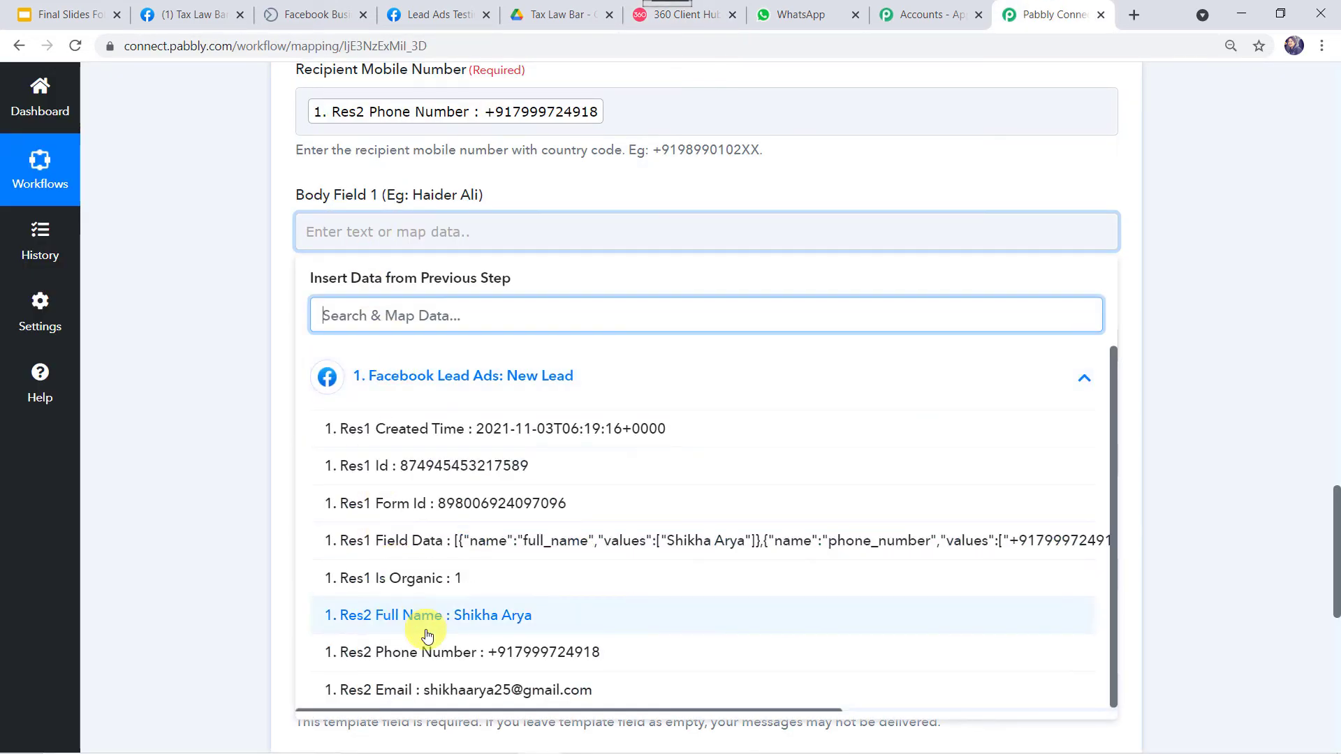
{"action": "left_click", "coordinate": [428, 607]}
{"action": "left_click", "coordinate": [139, 427]}
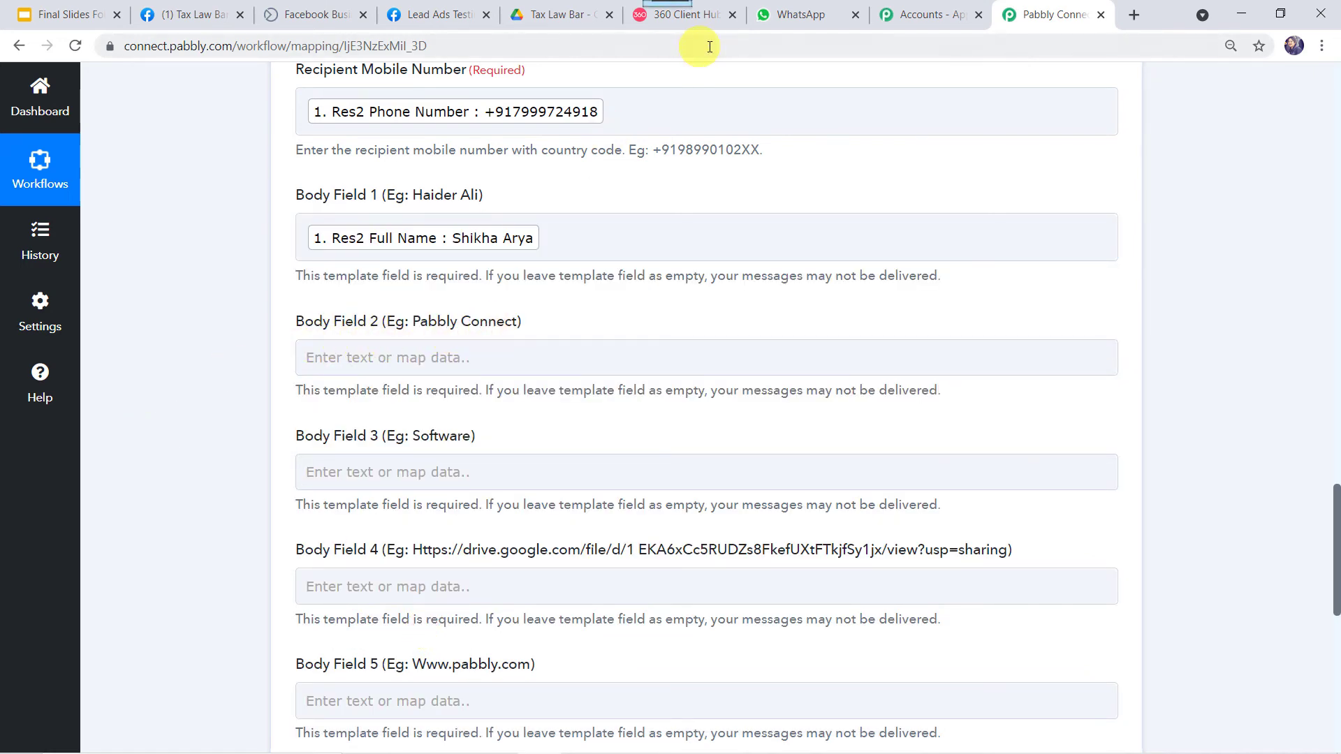
{"action": "left_click", "coordinate": [704, 19]}
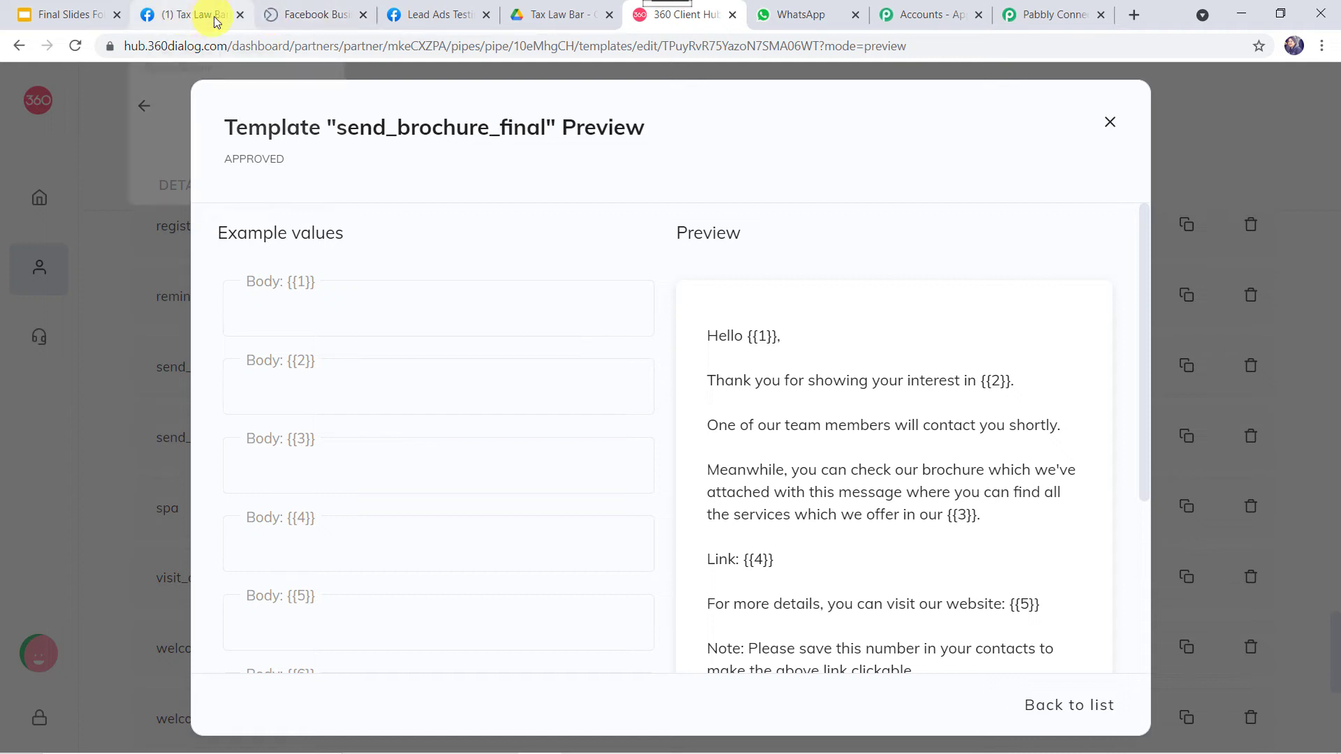
{"action": "left_click", "coordinate": [191, 15]}
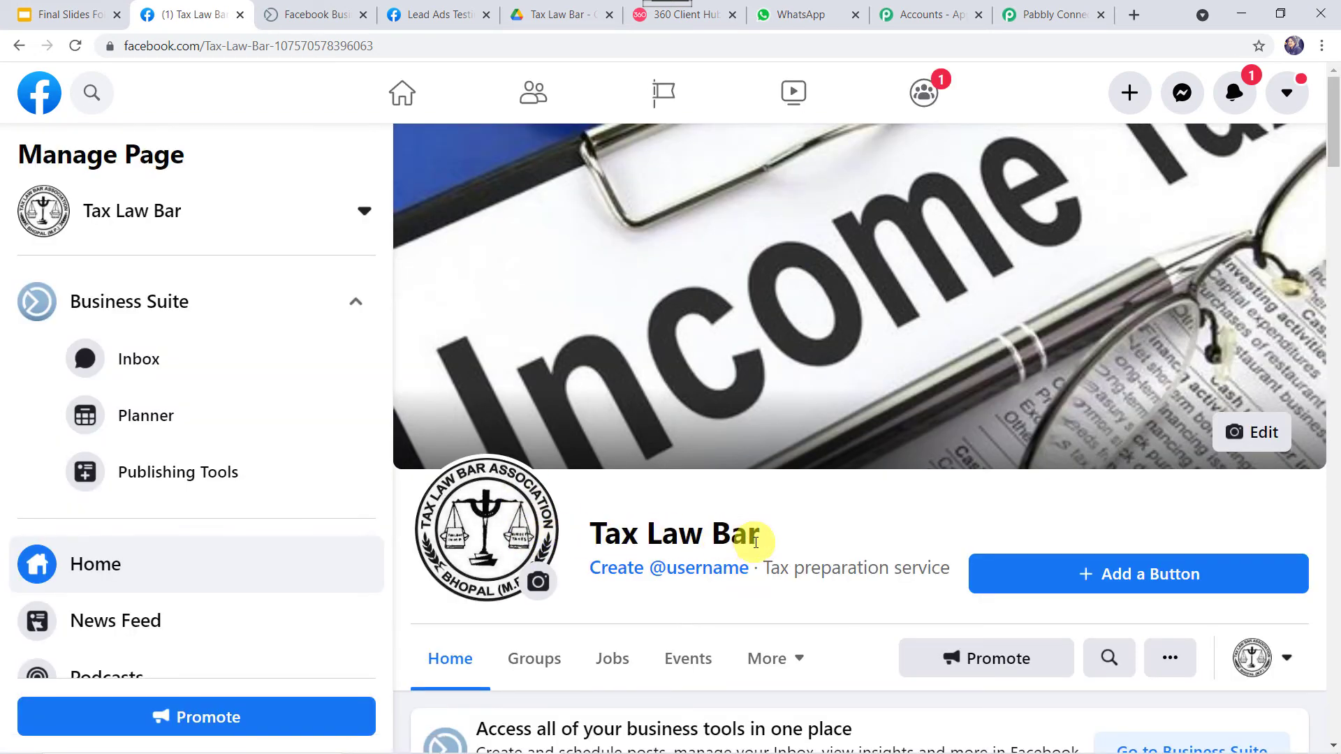
Enter 'Tax Law Bar' in Body Field 2
{"action": "left_click", "coordinate": [1052, 26]}
{"action": "left_click", "coordinate": [511, 359]}
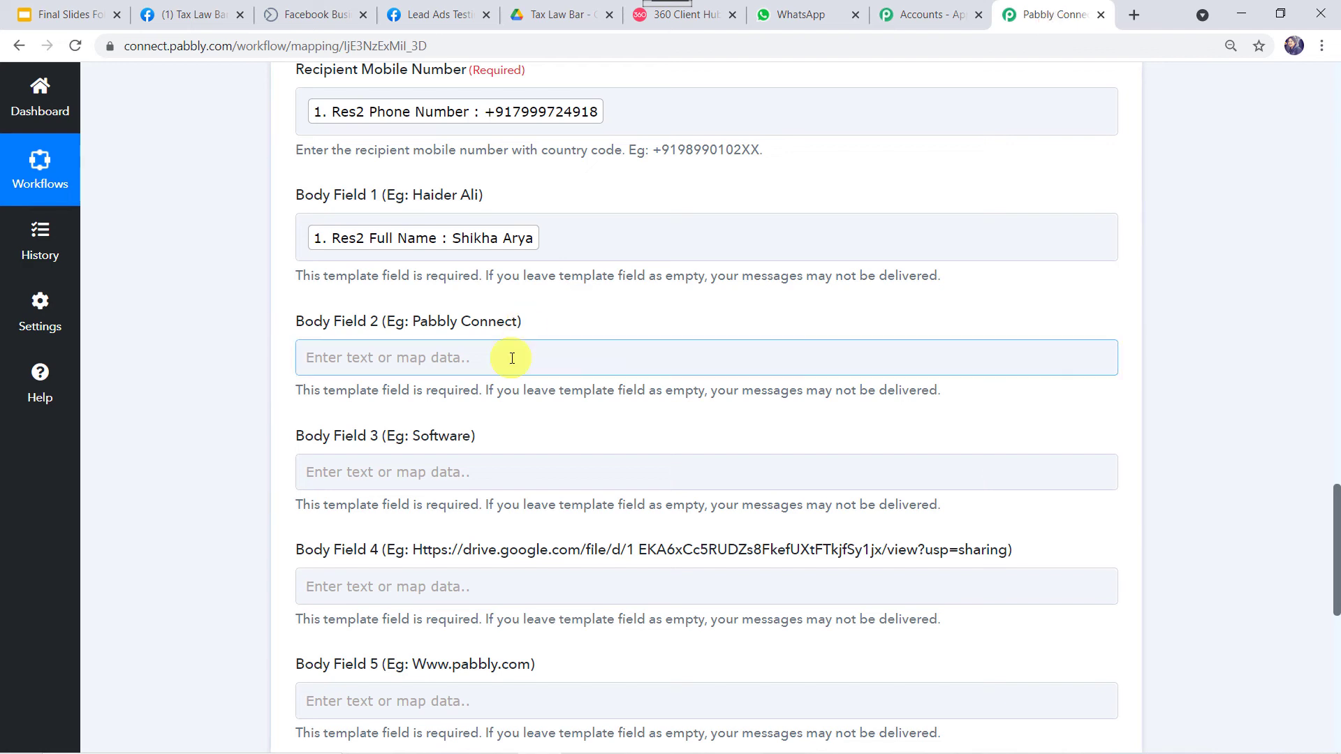
{"action": "left_click", "coordinate": [441, 319]}
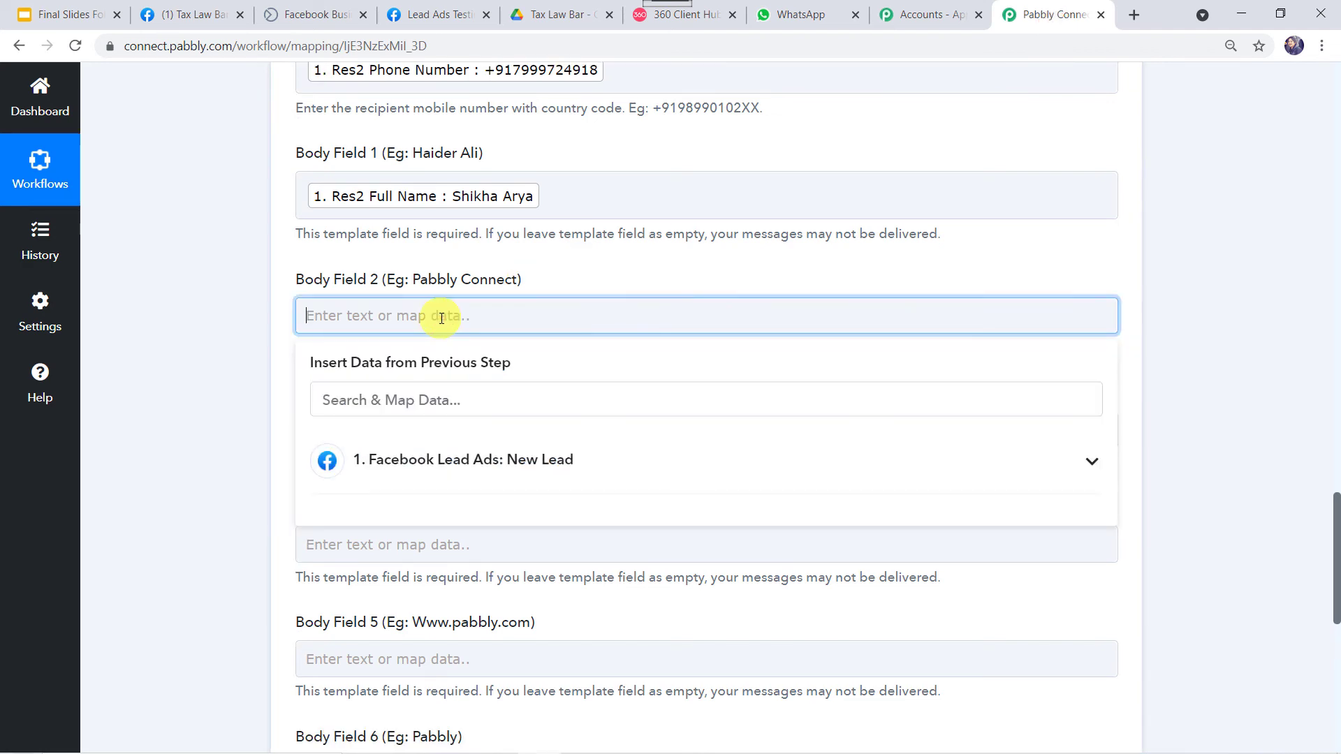
{"action": "type", "text": "Tax Law Bar"}
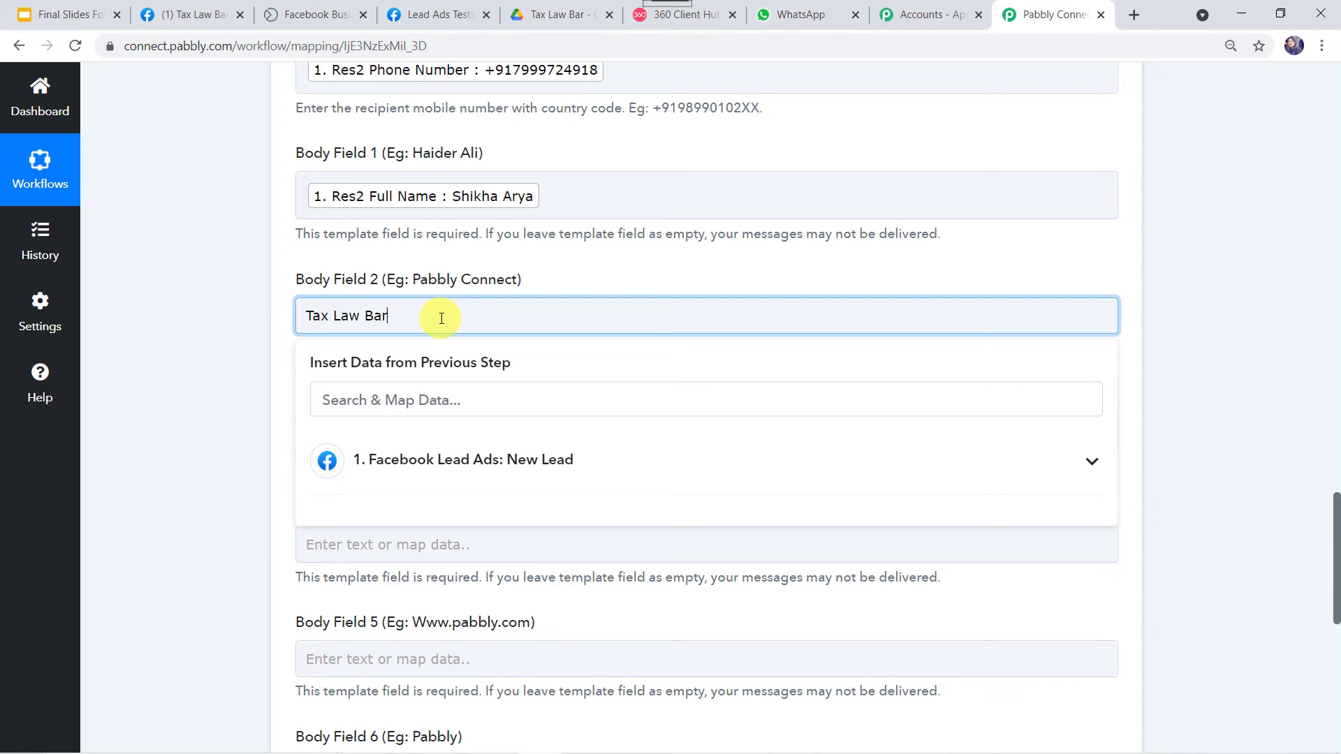
{"action": "left_click", "coordinate": [109, 393]}
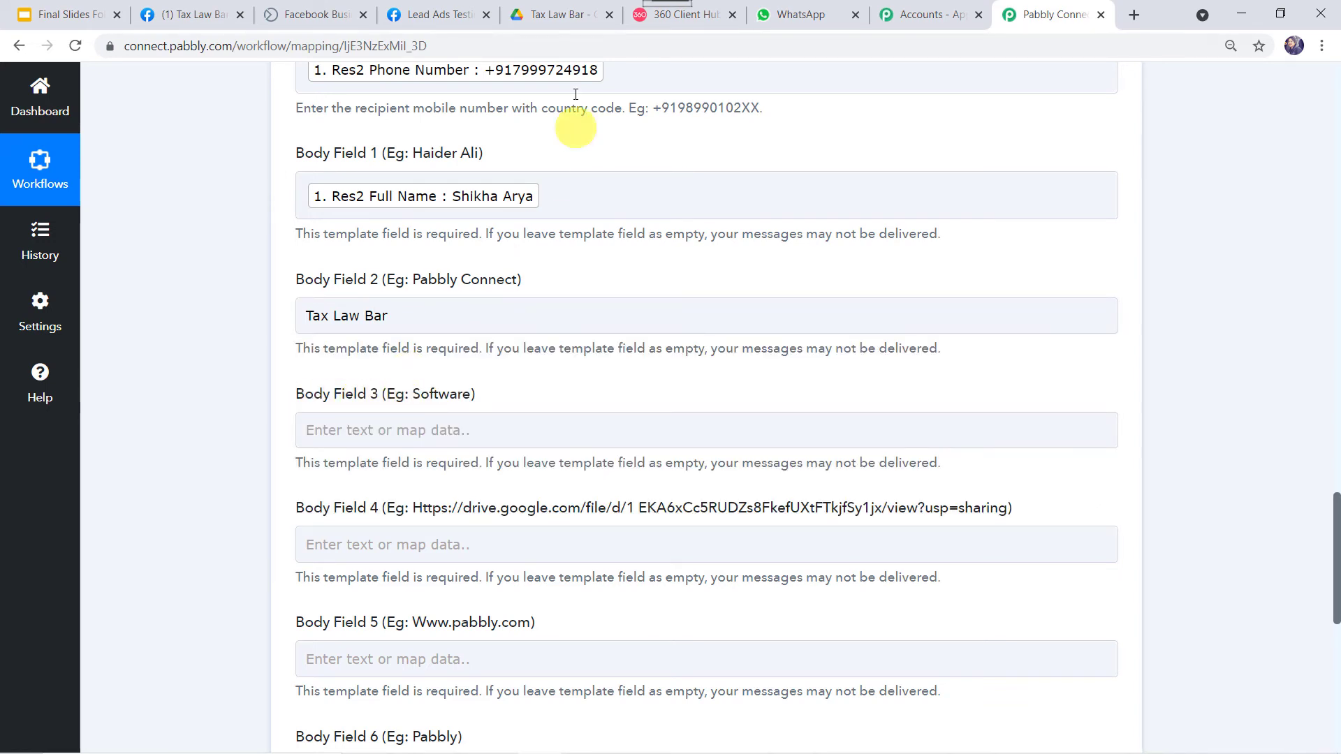
Enter 'tax consultancy' in Body Field 3 after checking the template wording
{"action": "left_click", "coordinate": [648, 25]}
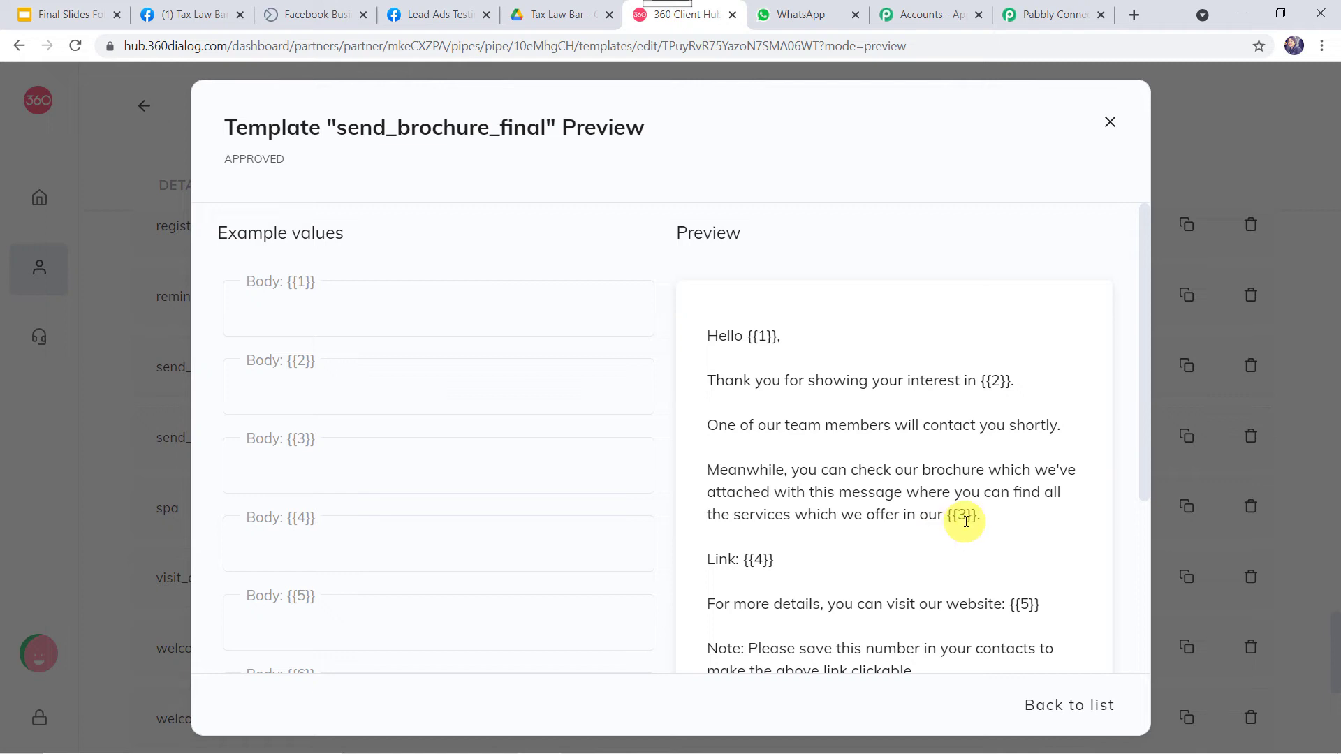
{"action": "left_click", "coordinate": [1048, 10]}
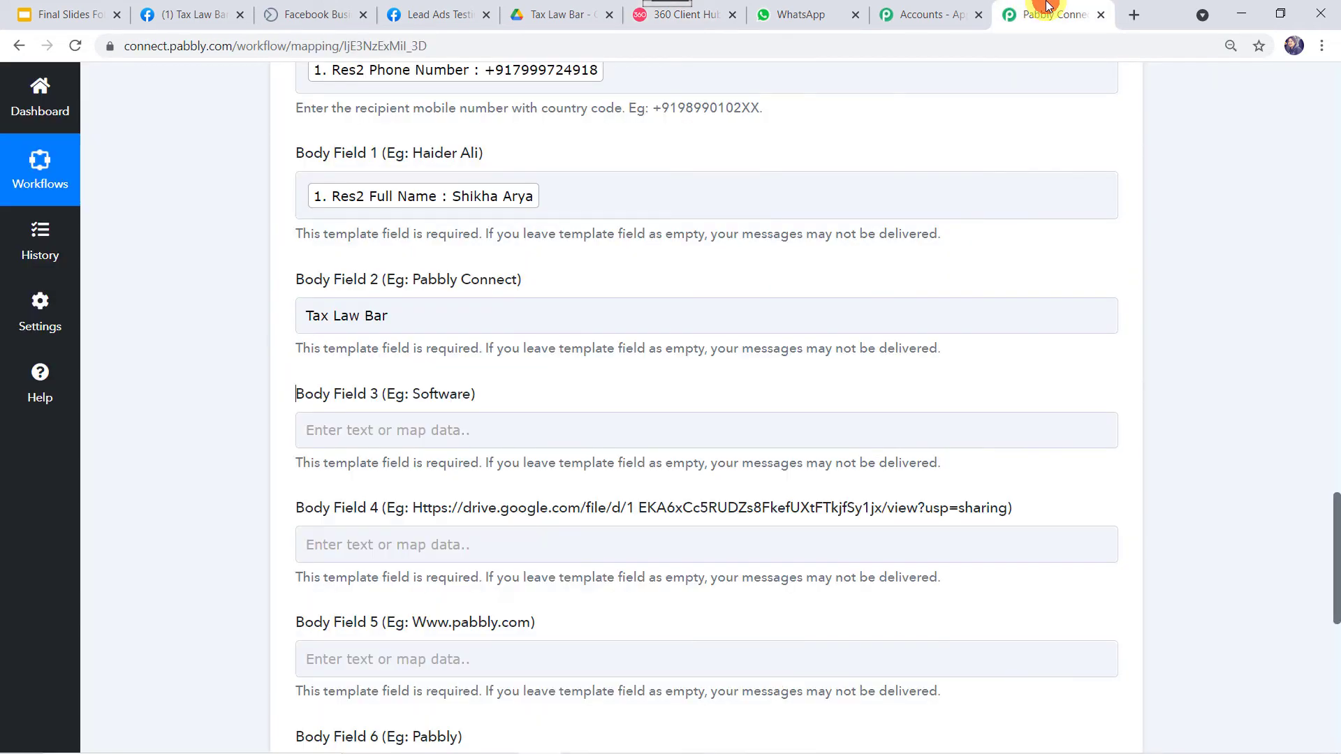
{"action": "left_click", "coordinate": [381, 437]}
{"action": "type", "text": "ta"}
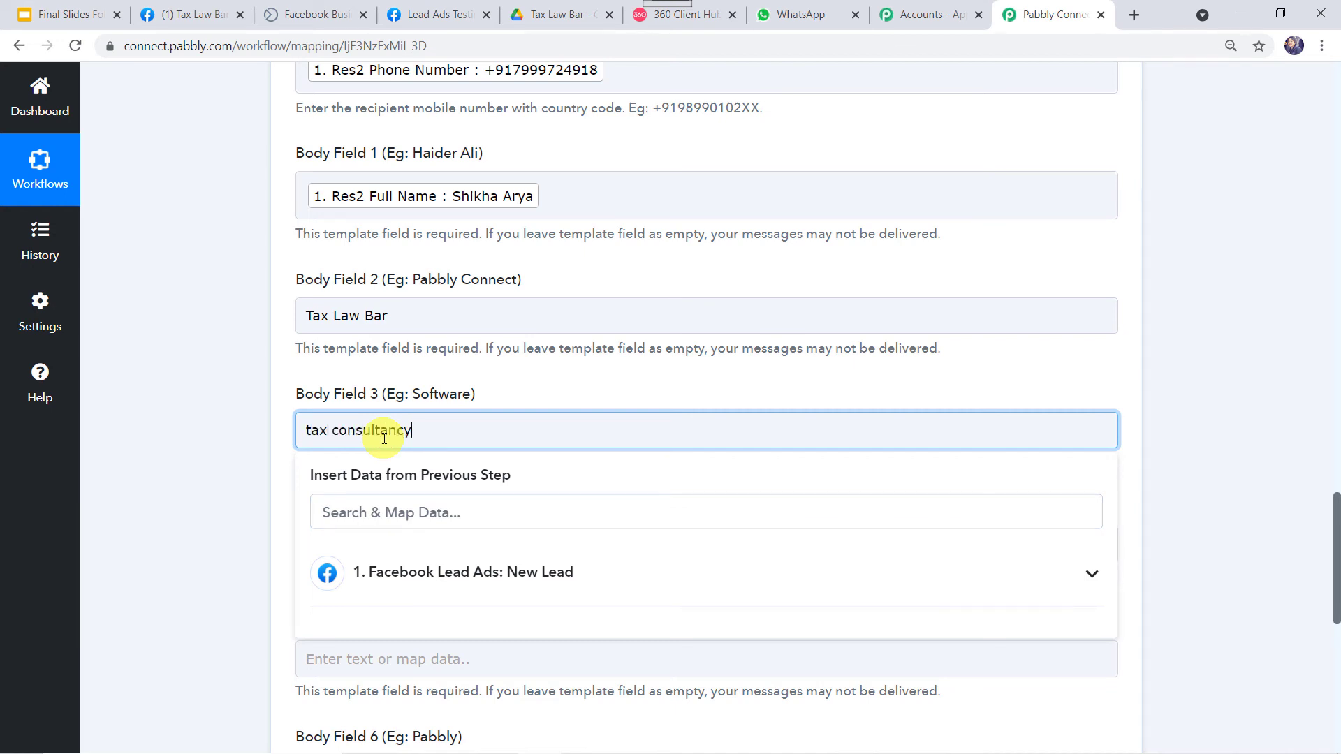
{"action": "type", "text": "x consultancy"}
{"action": "left_click", "coordinate": [229, 481]}
{"action": "scroll", "coordinate": [229, 481], "scroll_direction": "down", "scroll_amount": 3}
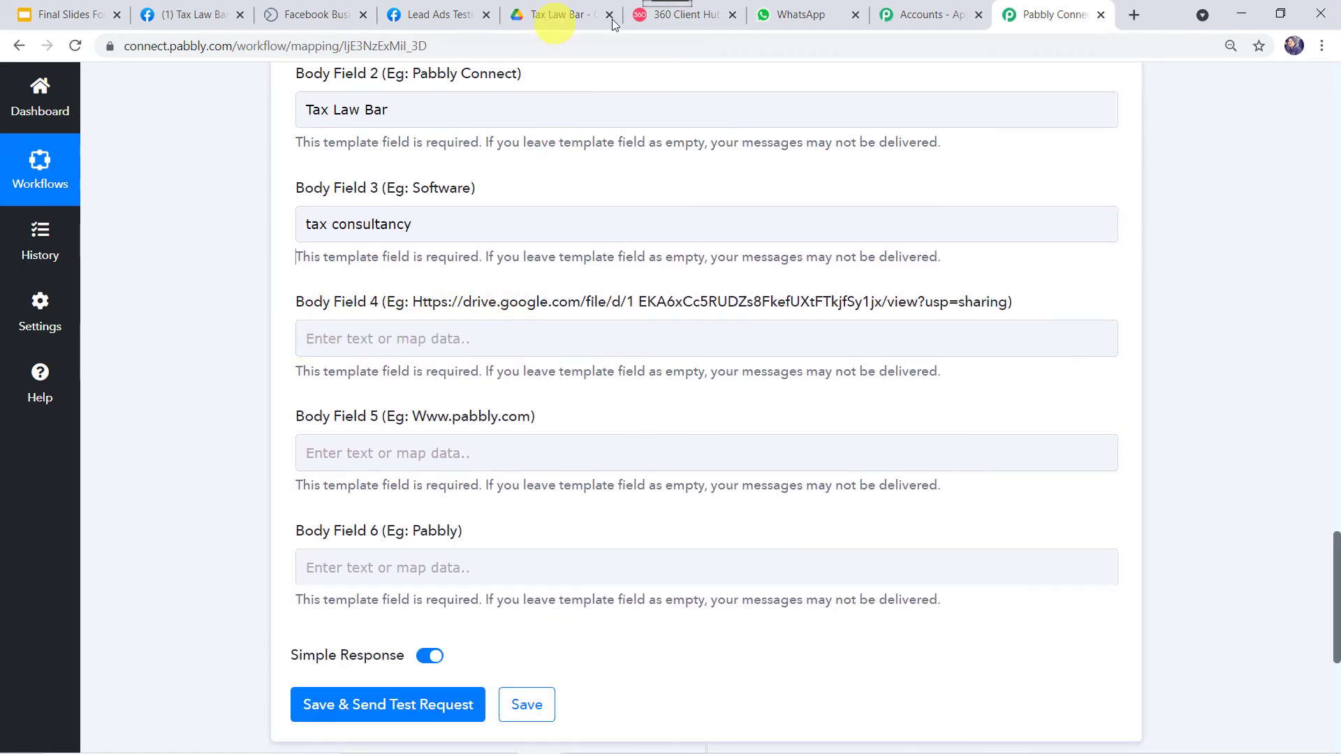
{"action": "left_click", "coordinate": [648, 20]}
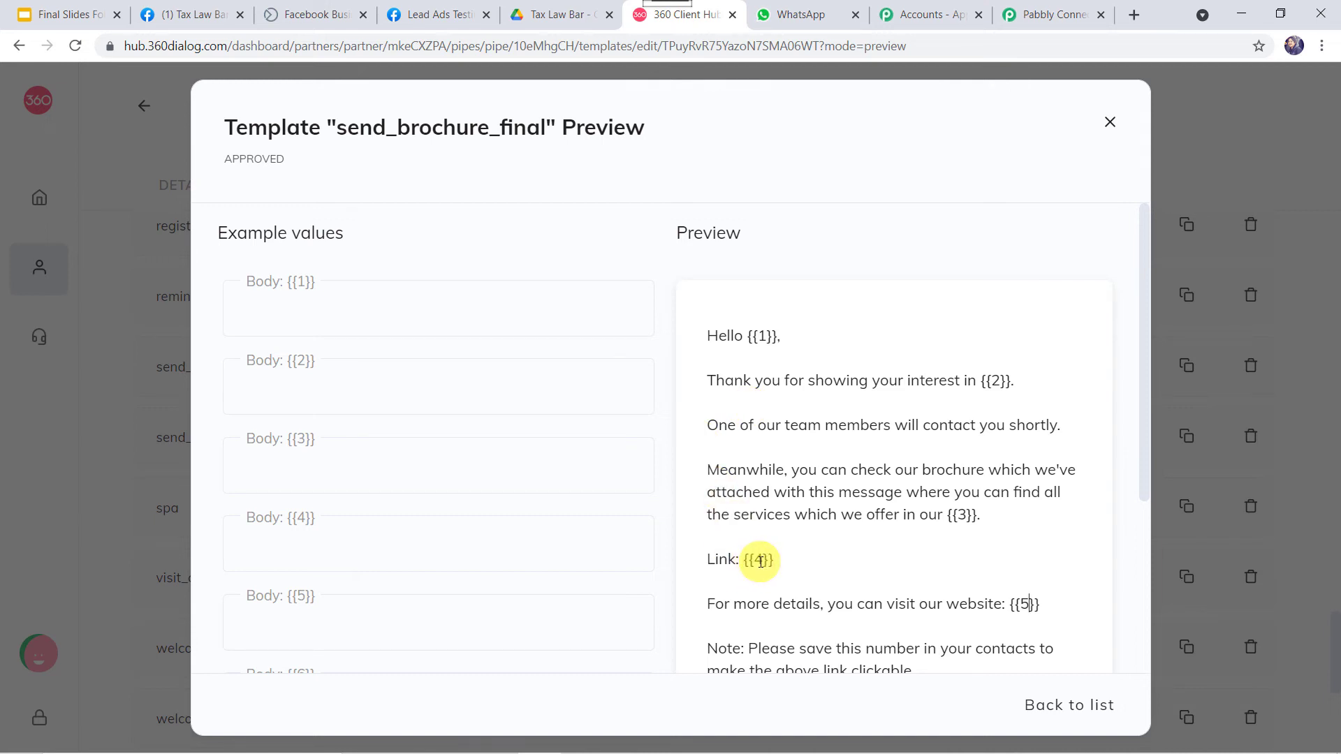
Copy the Google Drive share link for Tax Law Bar Brochure.pdf
{"action": "left_click", "coordinate": [561, 11]}
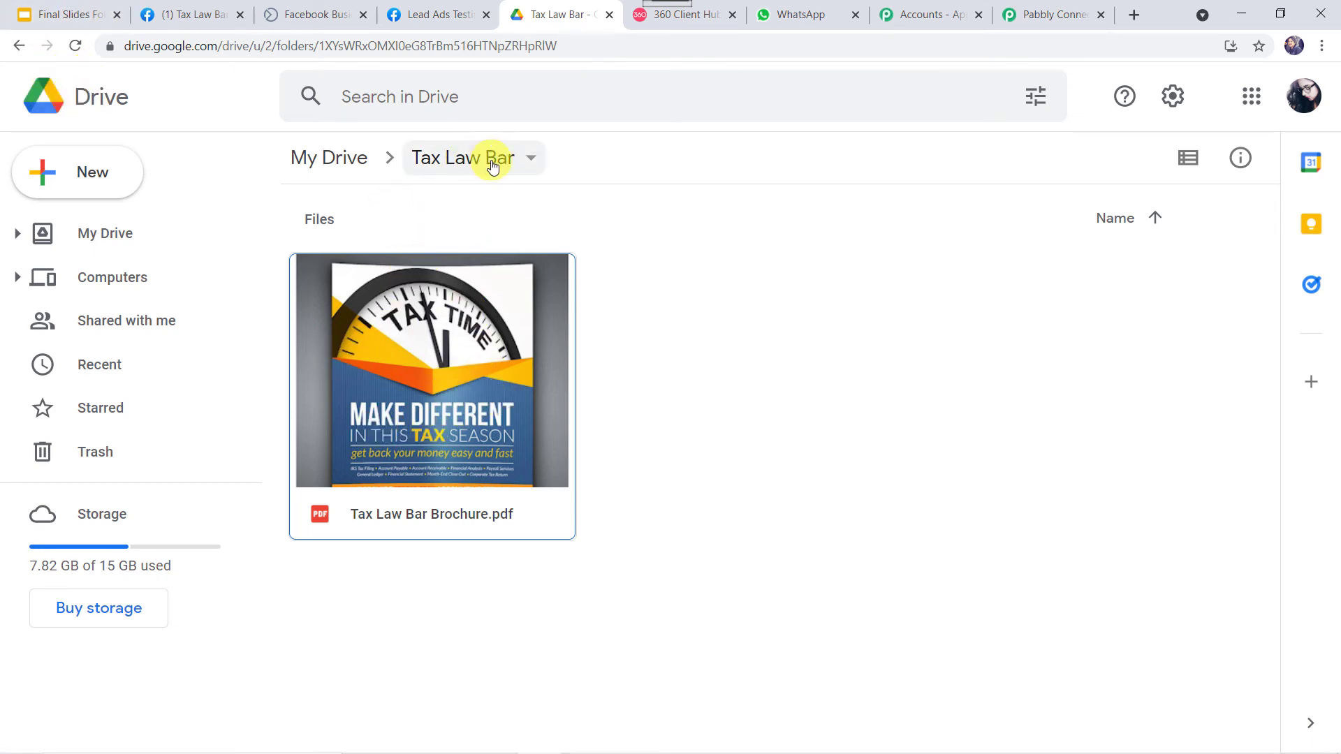
{"action": "left_click", "coordinate": [497, 447]}
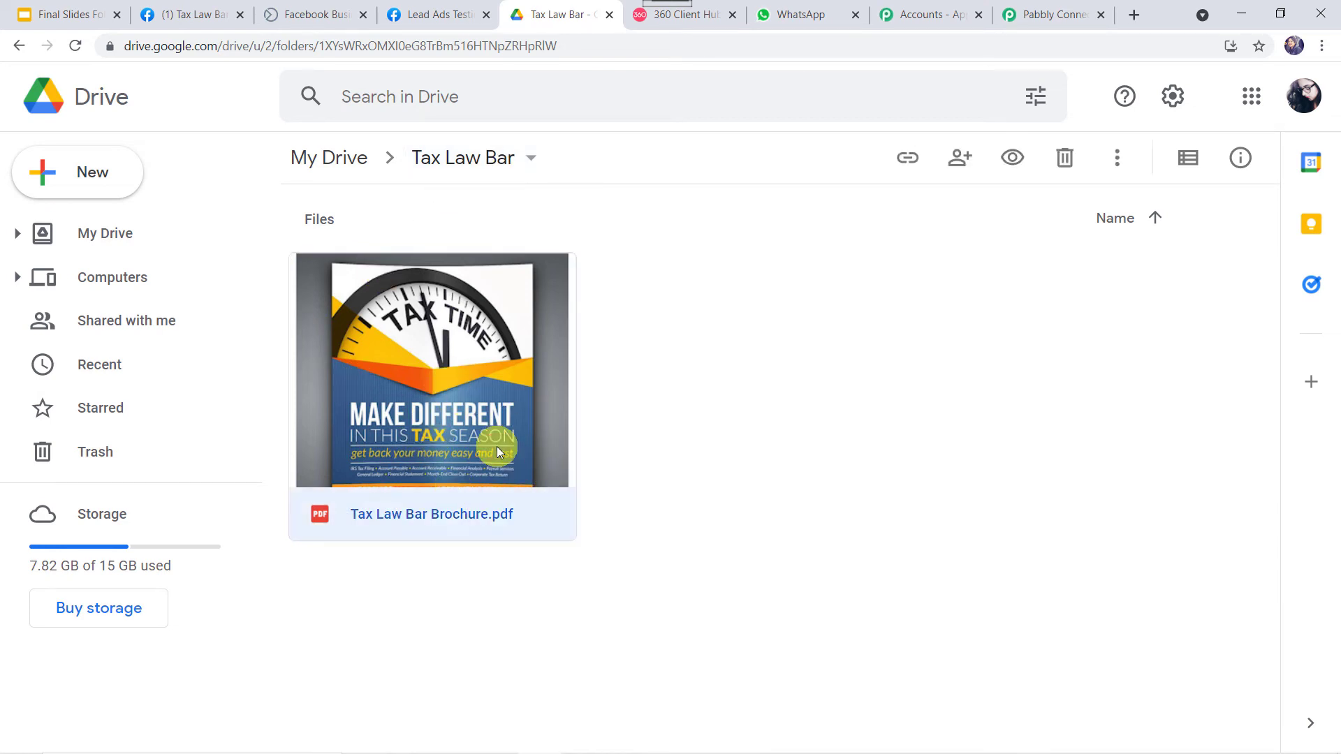
{"action": "right_click", "coordinate": [497, 446]}
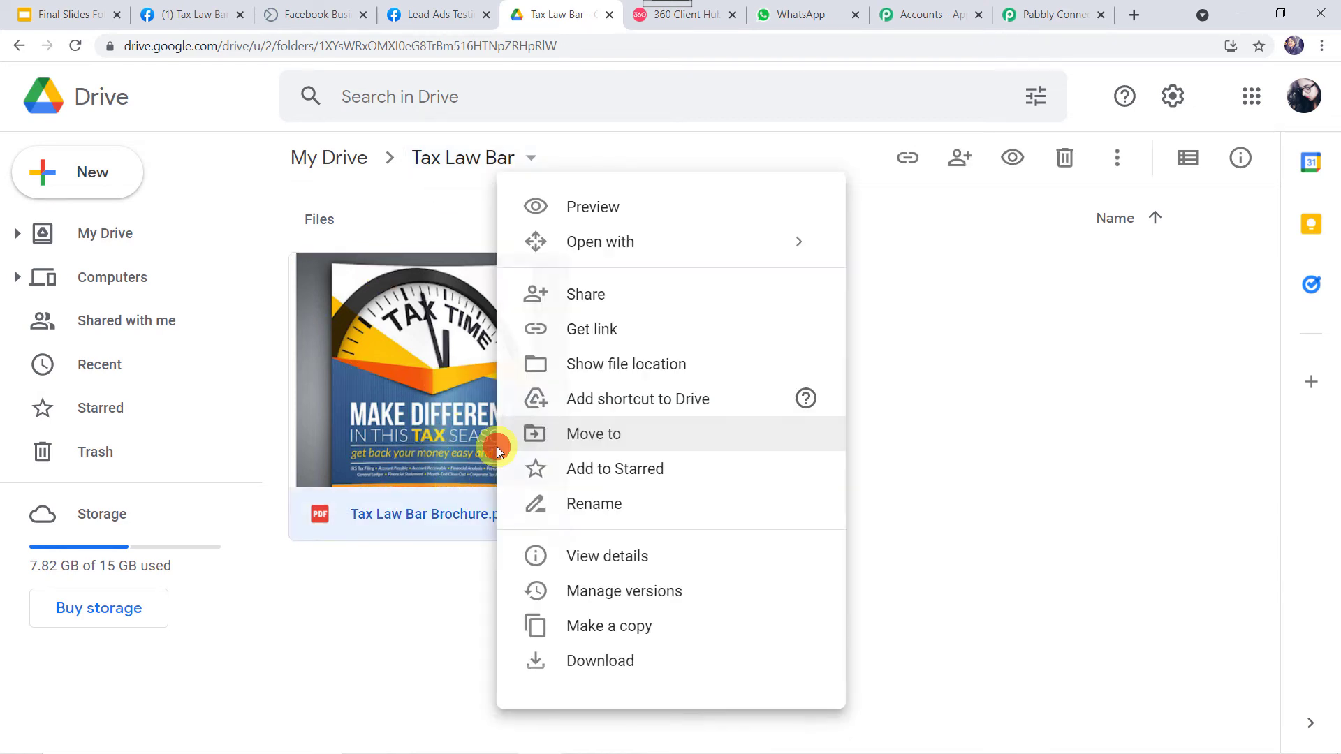
{"action": "left_click", "coordinate": [586, 296]}
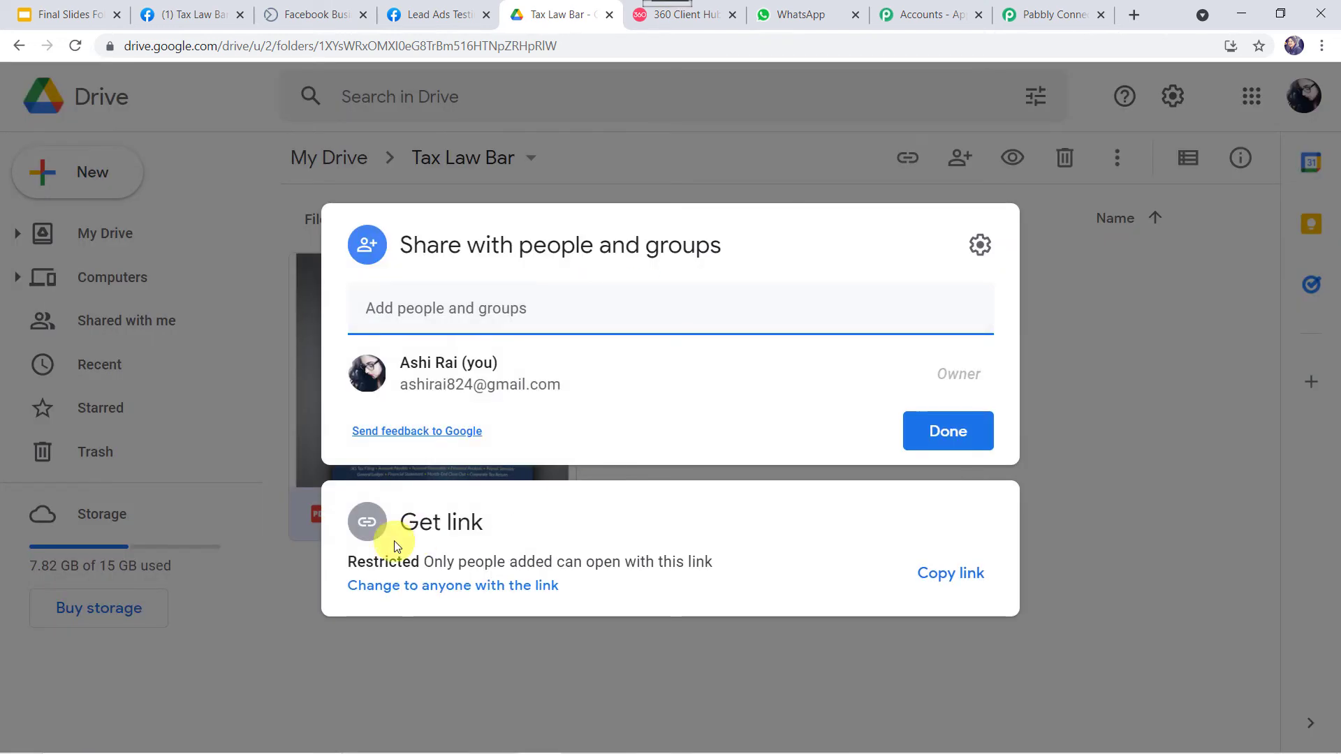
{"action": "left_click", "coordinate": [974, 577]}
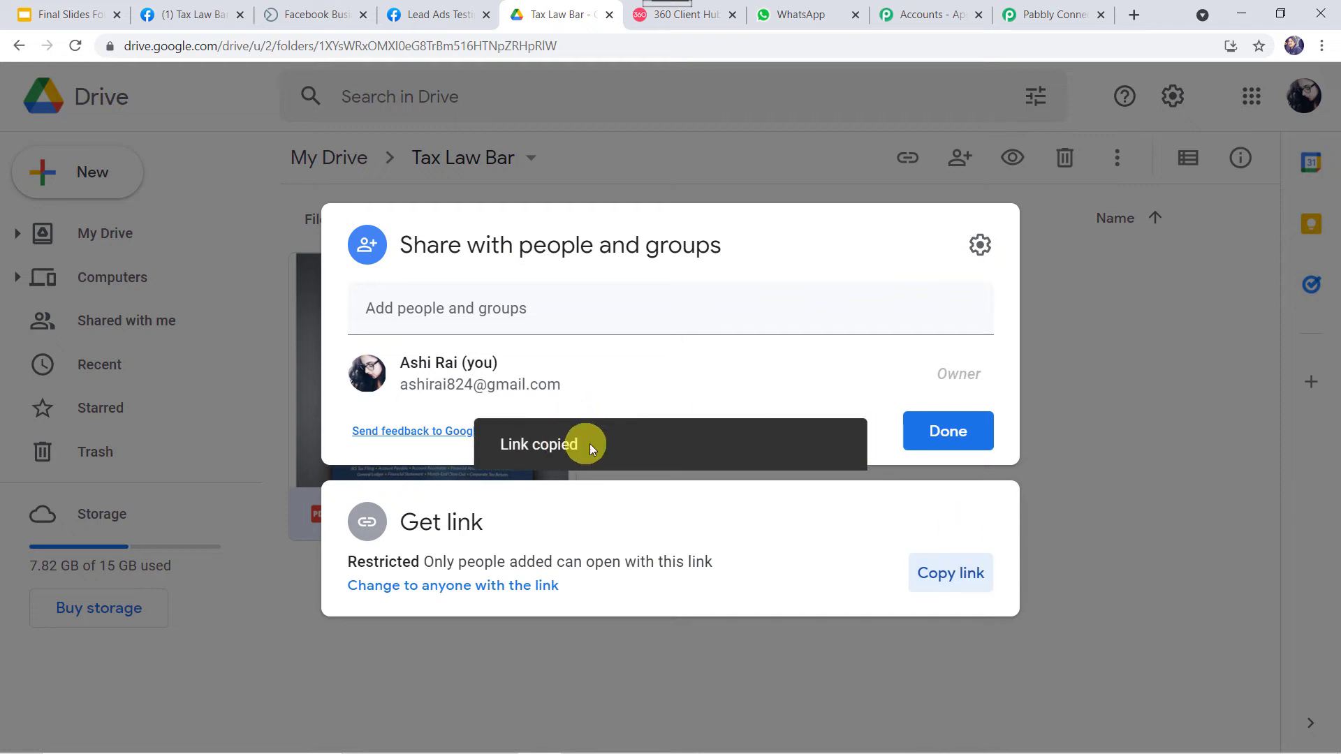
{"action": "left_click", "coordinate": [1057, 16]}
{"action": "left_click", "coordinate": [343, 329]}
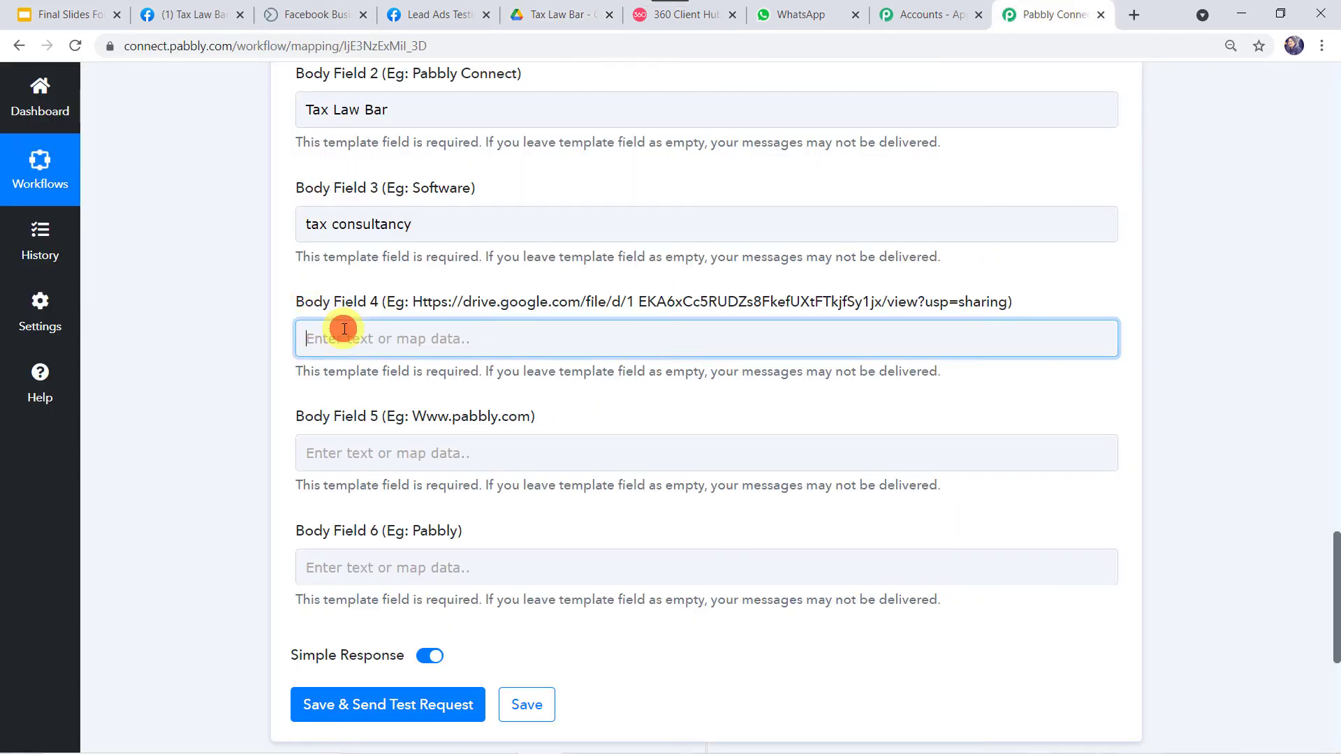
Paste the brochure's Google Drive link into Body Field 4
{"action": "right_click", "coordinate": [344, 329]}
{"action": "left_click", "coordinate": [383, 466]}
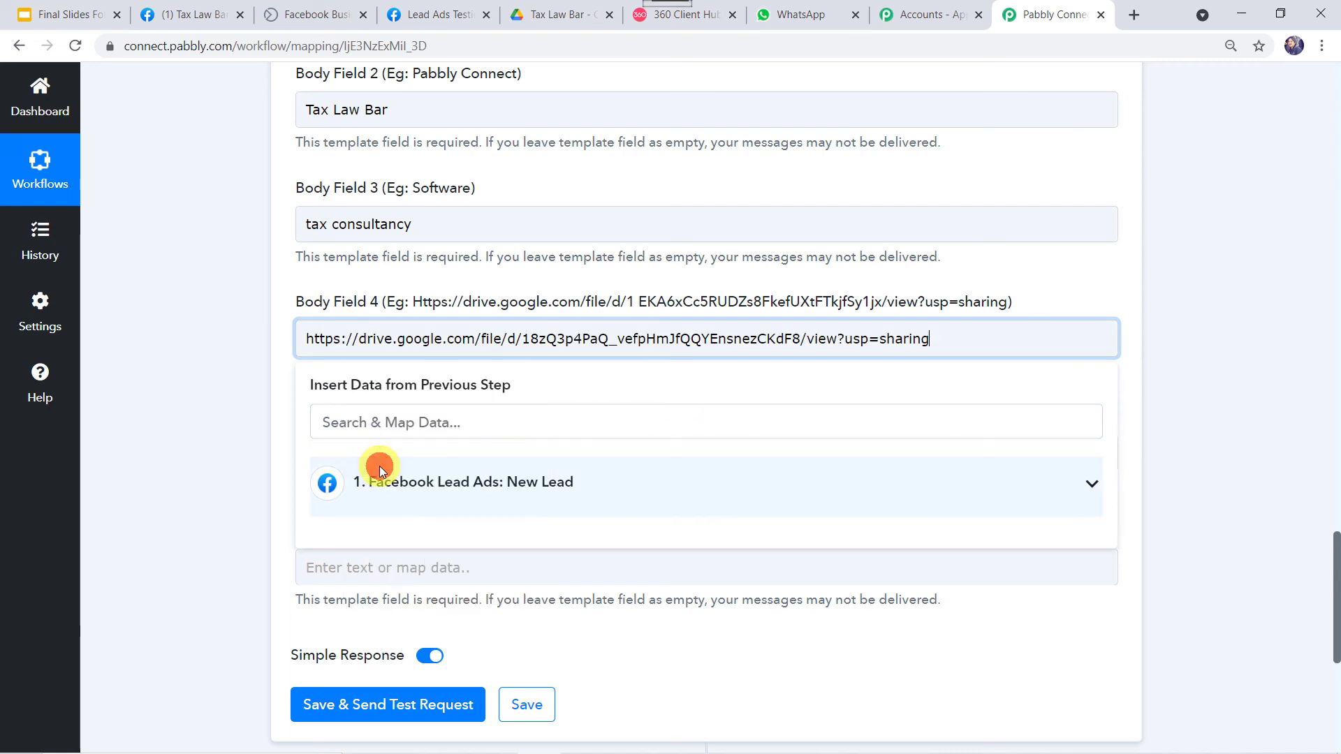
{"action": "left_click", "coordinate": [176, 410]}
{"action": "scroll", "coordinate": [176, 408], "scroll_direction": "down", "scroll_amount": 1}
{"action": "left_click", "coordinate": [408, 260]}
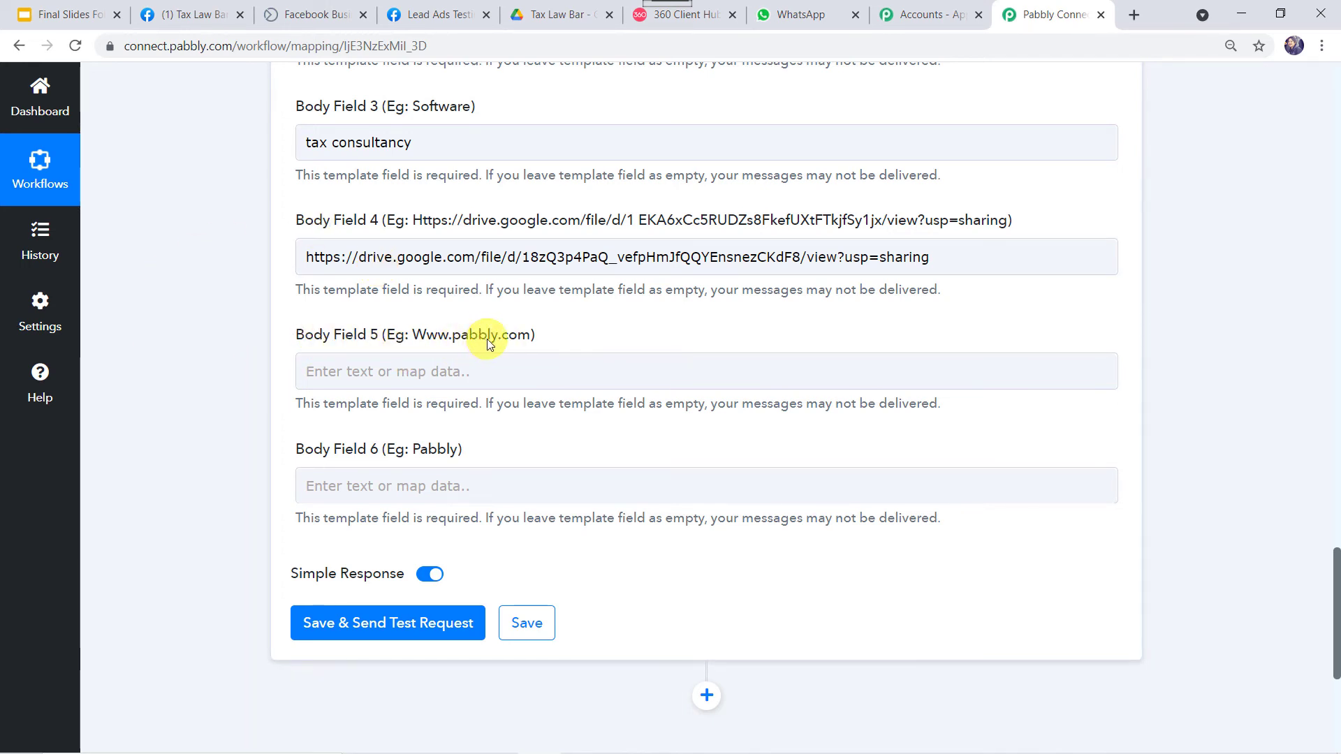
Copy the Tax Law Bar Facebook page's web address for the website variable
{"action": "left_click", "coordinate": [660, 15]}
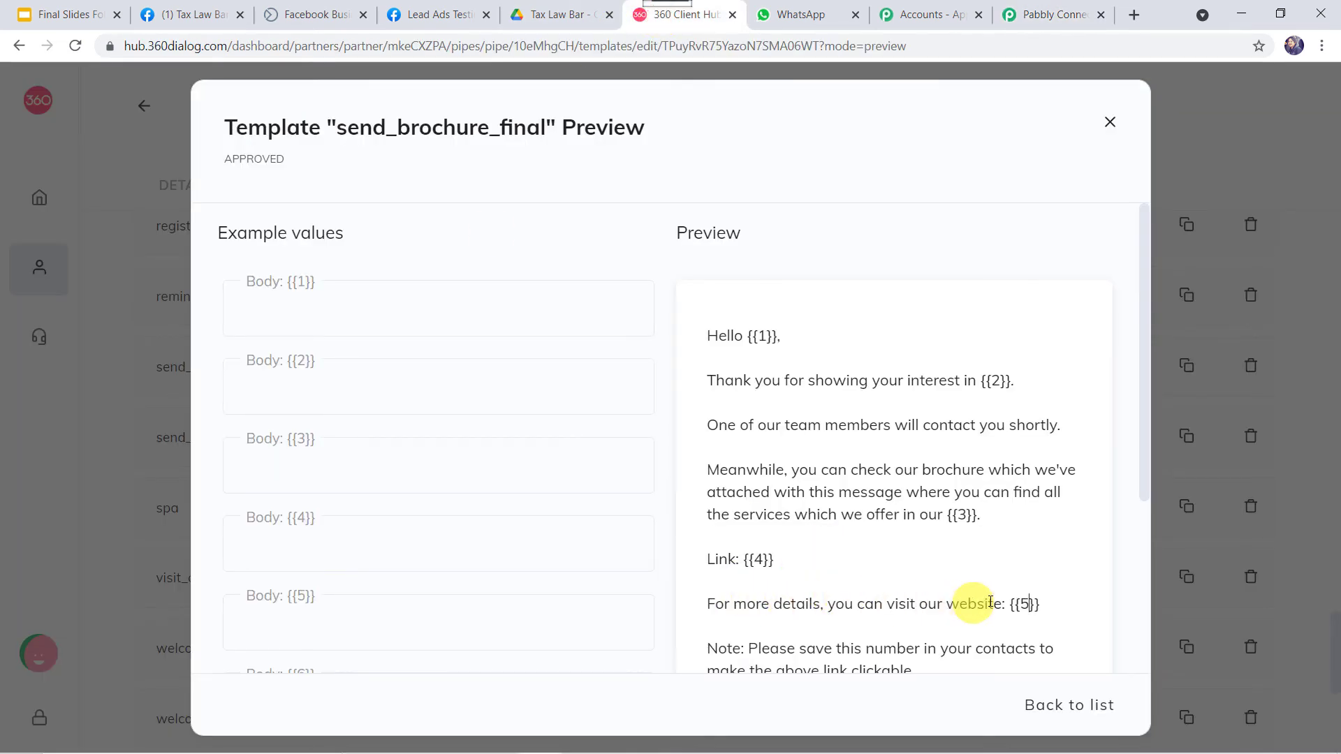
{"action": "left_click", "coordinate": [194, 14]}
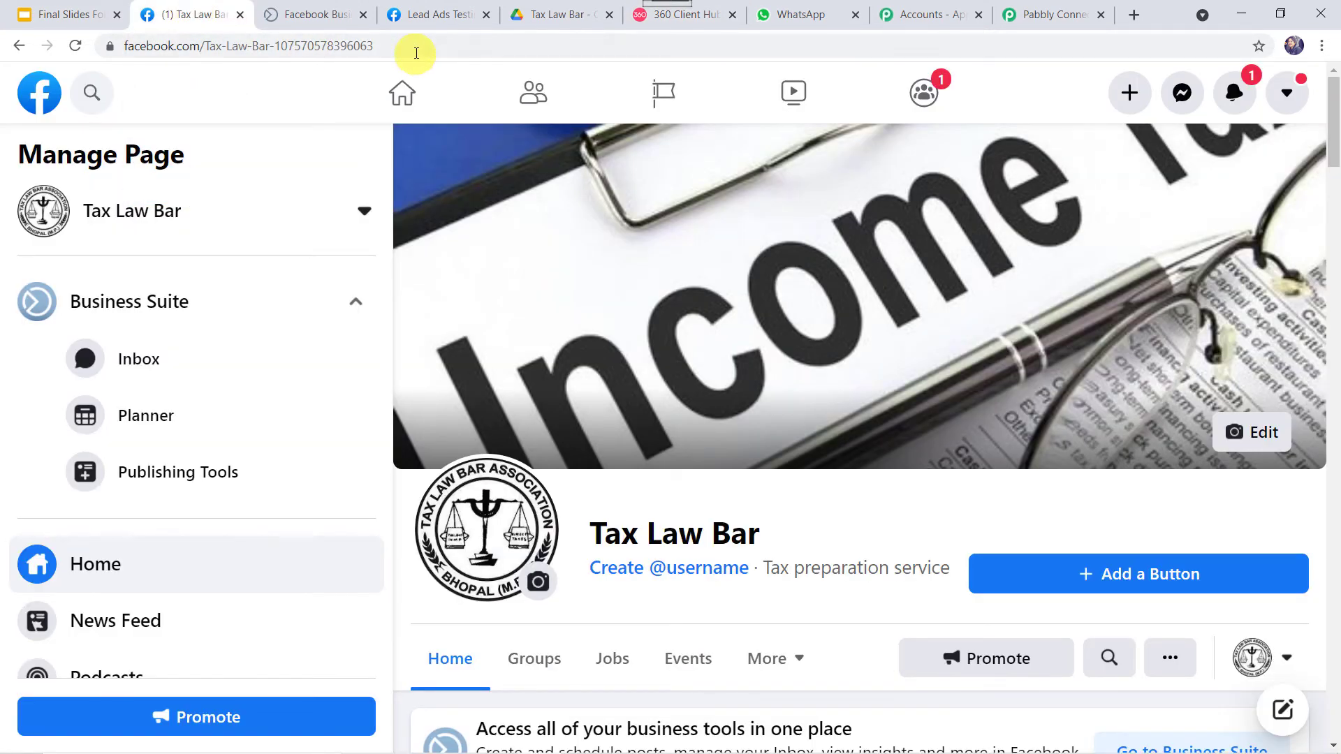
{"action": "left_click", "coordinate": [417, 49]}
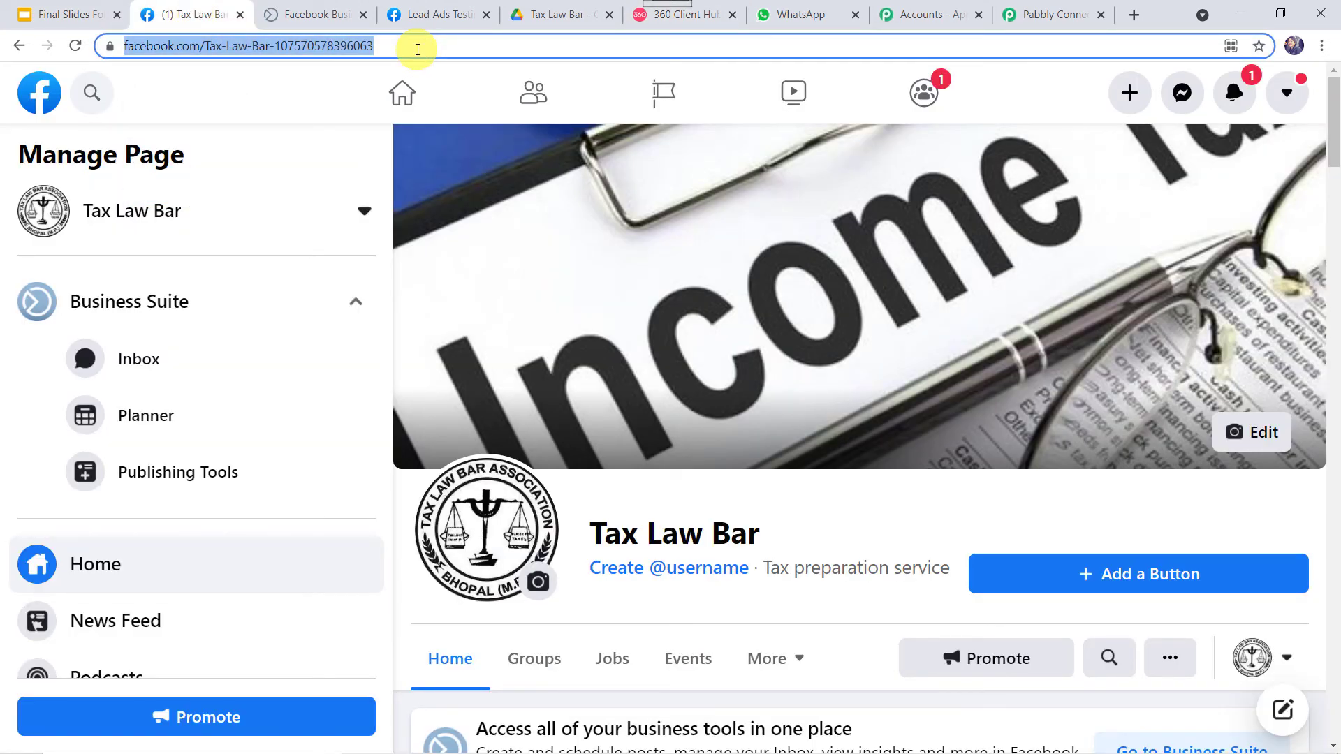
{"action": "left_click", "coordinate": [1051, 16]}
Paste the Tax Law Bar Facebook page address into Body Field 5
{"action": "left_click", "coordinate": [389, 371]}
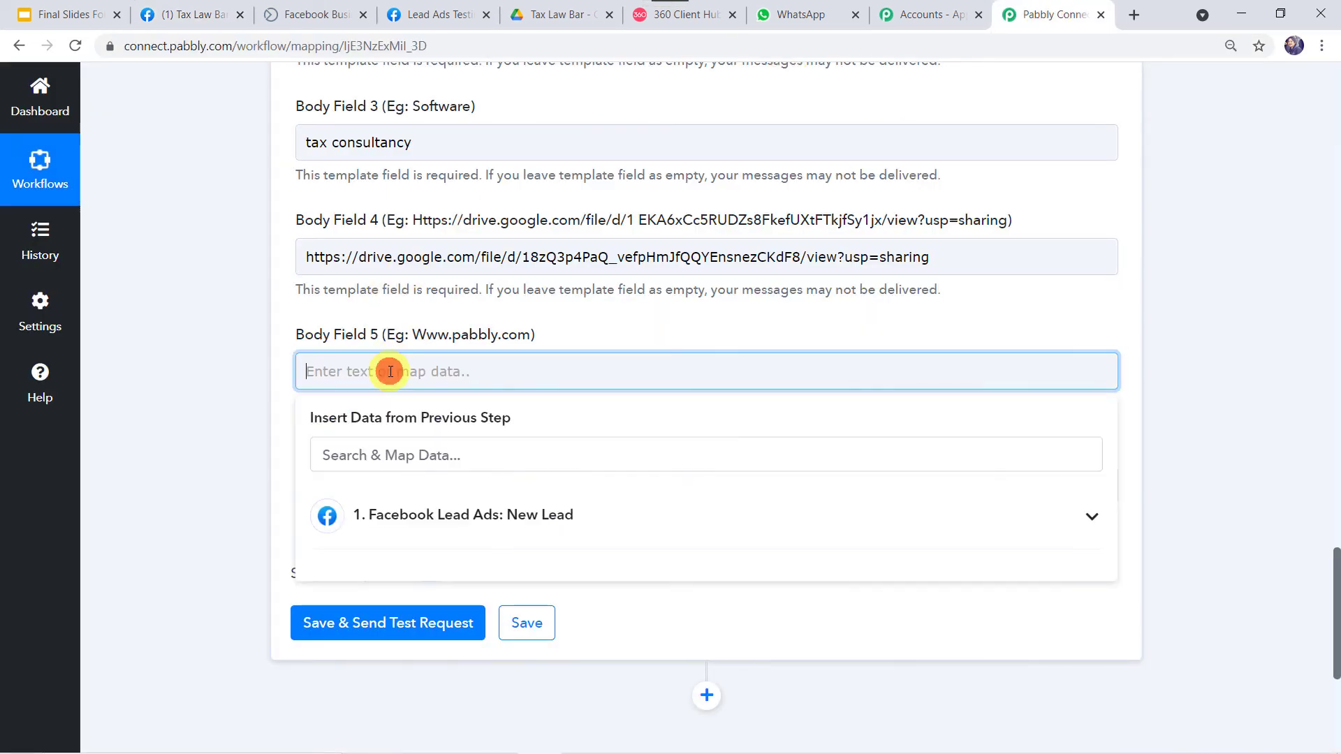
{"action": "right_click", "coordinate": [389, 371]}
{"action": "left_click", "coordinate": [450, 511]}
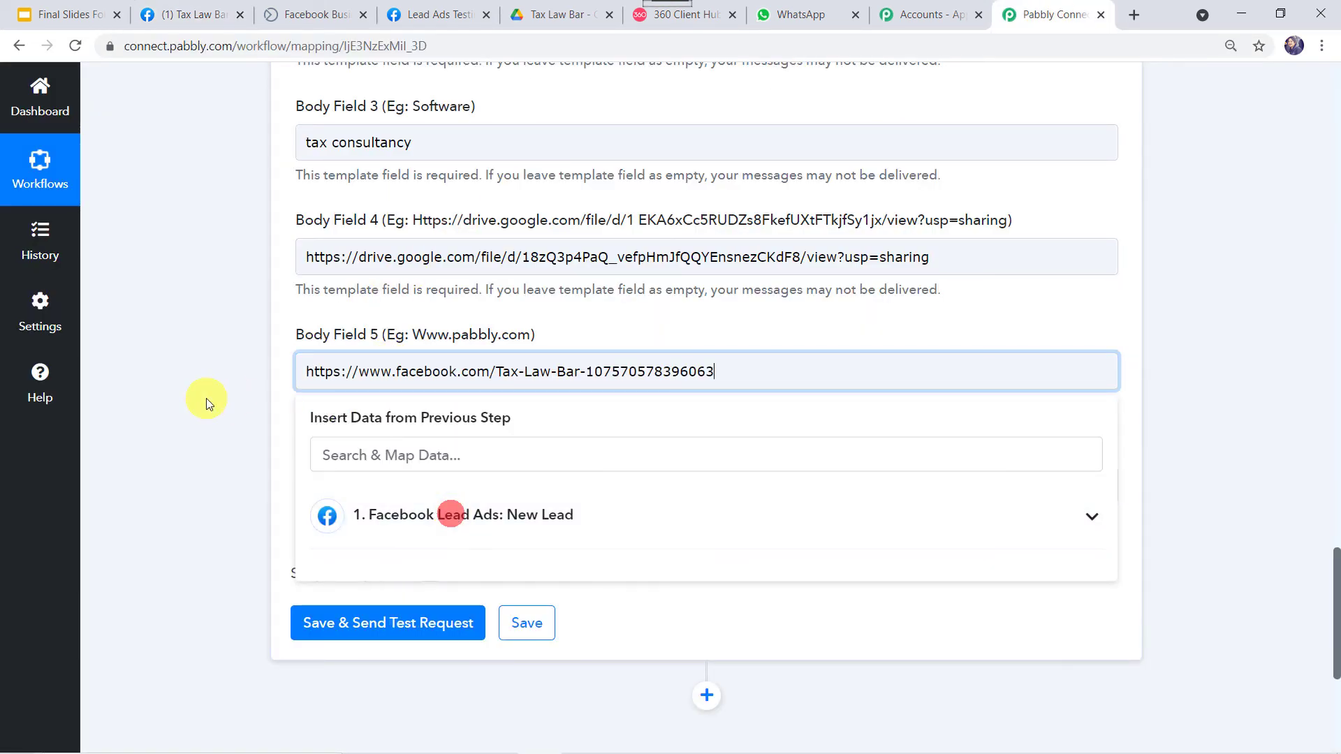
{"action": "left_click", "coordinate": [204, 398]}
{"action": "scroll", "coordinate": [203, 398], "scroll_direction": "down", "scroll_amount": 2}
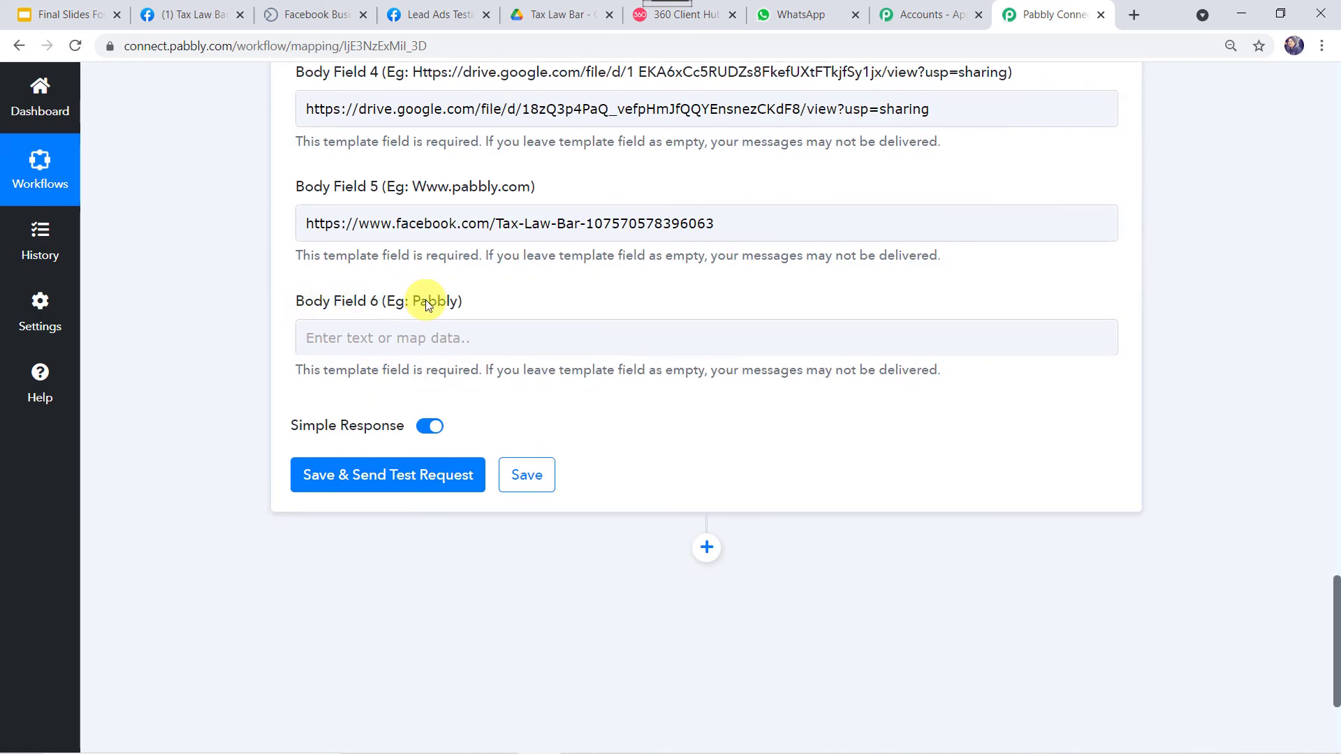
{"action": "scroll", "coordinate": [426, 306], "scroll_direction": "up", "scroll_amount": 2}
{"action": "left_click", "coordinate": [694, 17]}
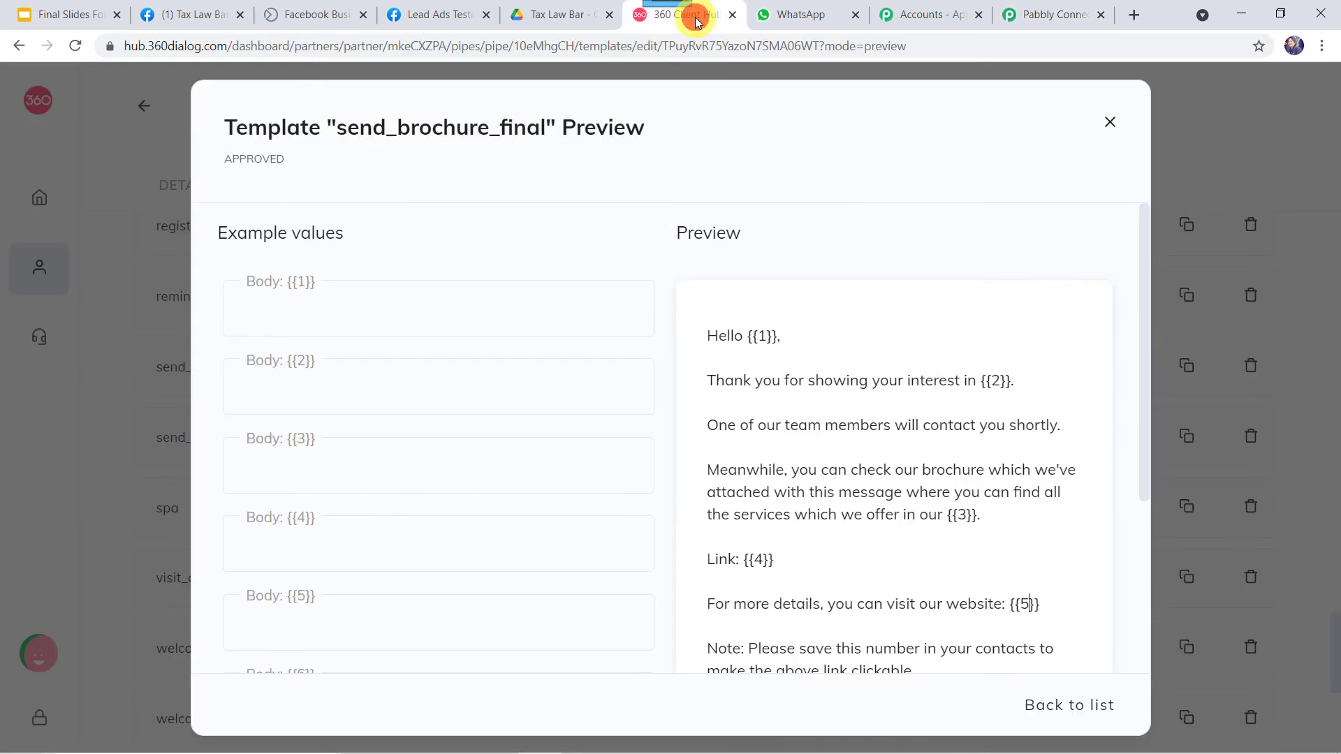
Confirm the {{6}} variable is the closing Regards line of the template
{"action": "scroll", "coordinate": [838, 461], "scroll_direction": "down", "scroll_amount": 4}
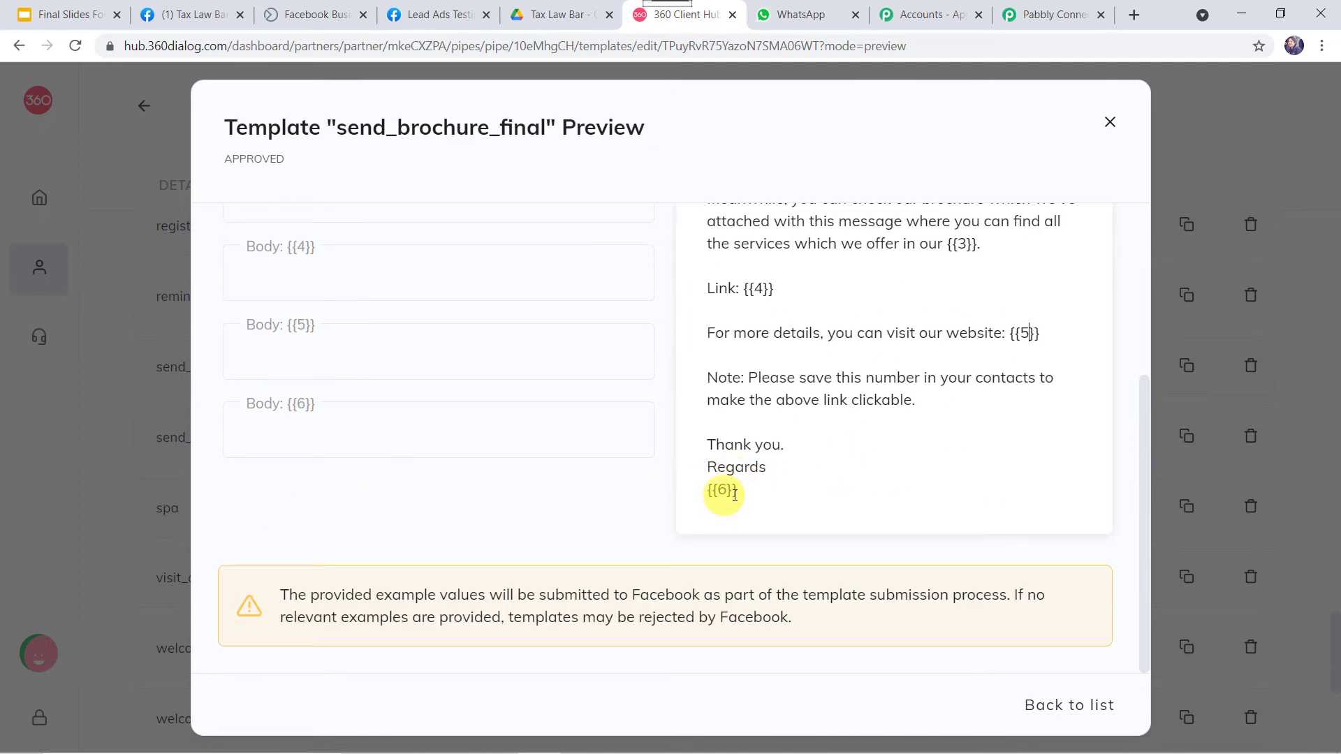
{"action": "left_click", "coordinate": [1054, 14]}
{"action": "scroll", "coordinate": [581, 166], "scroll_direction": "up", "scroll_amount": 3}
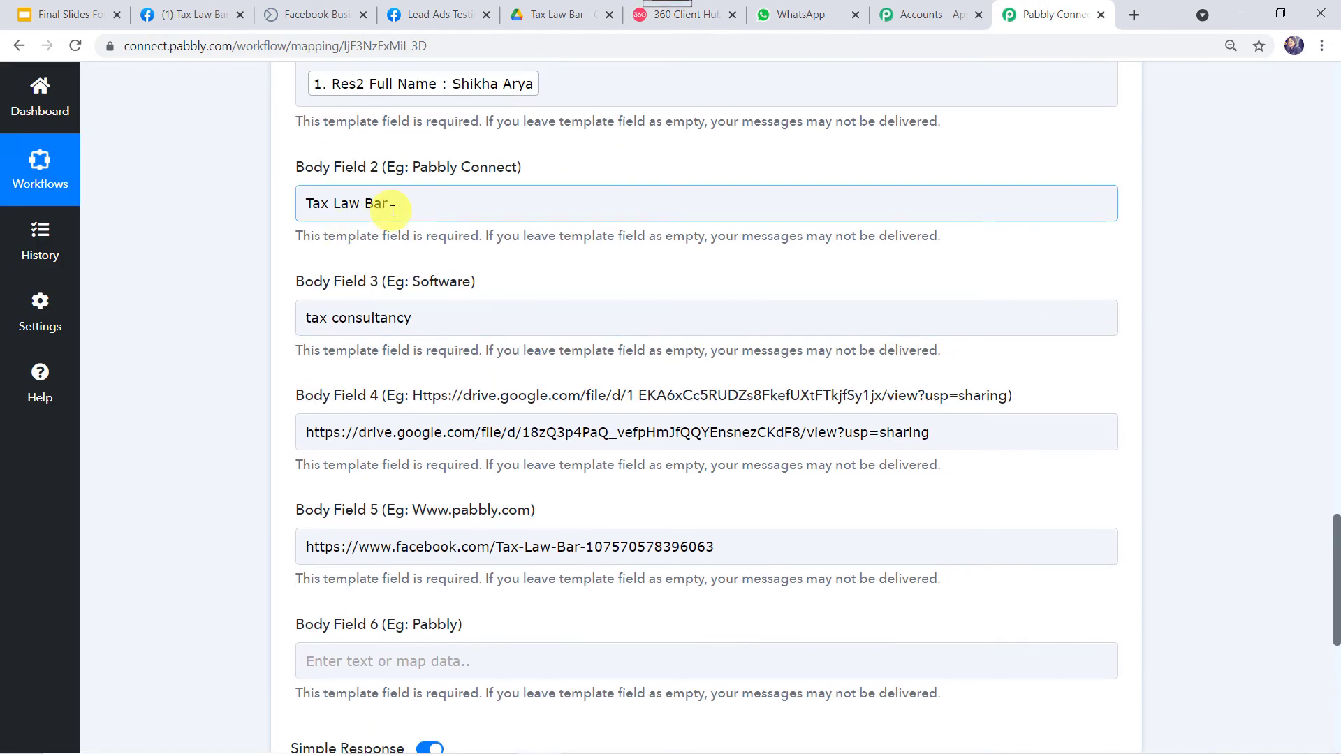
Paste the business name Tax Law Bar into Body Field 6, then save and send a test message
{"action": "left_click_drag", "start_coordinate": [389, 203], "coordinate": [275, 204]}
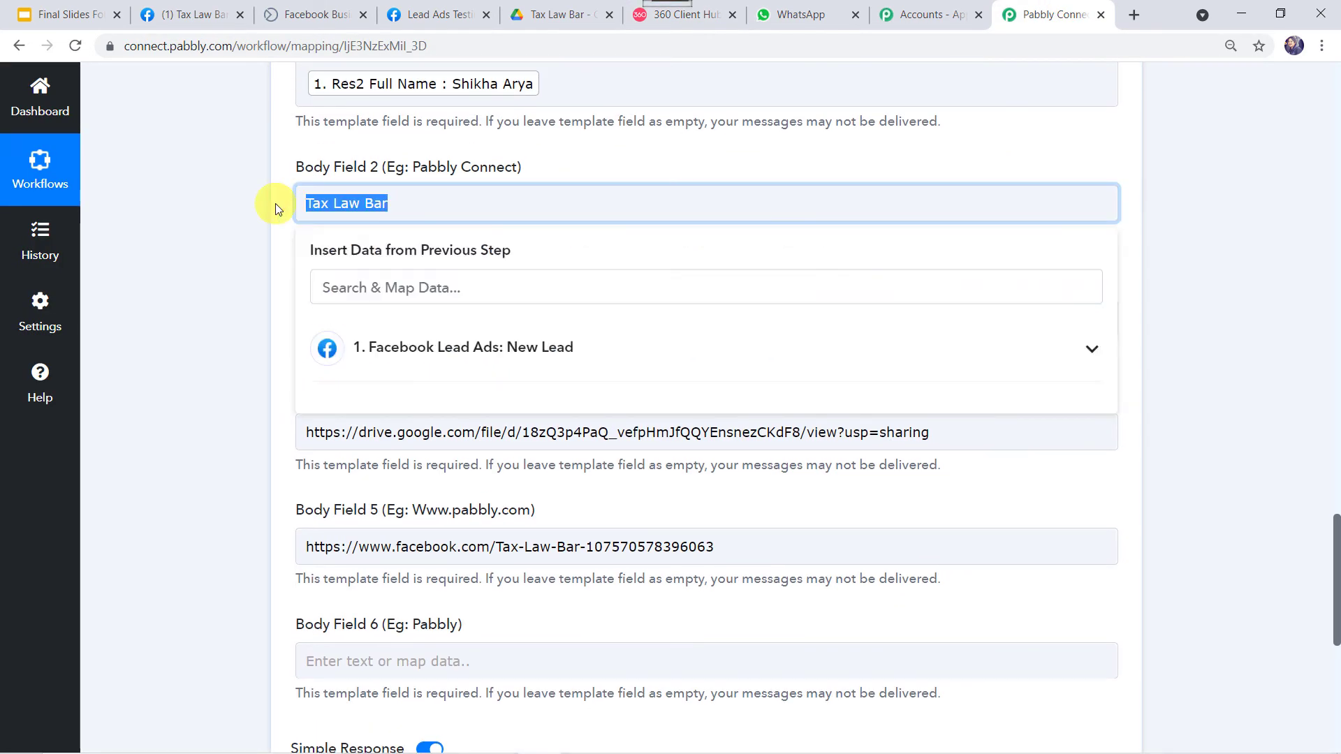
{"action": "scroll", "coordinate": [275, 203], "scroll_direction": "down", "scroll_amount": 5}
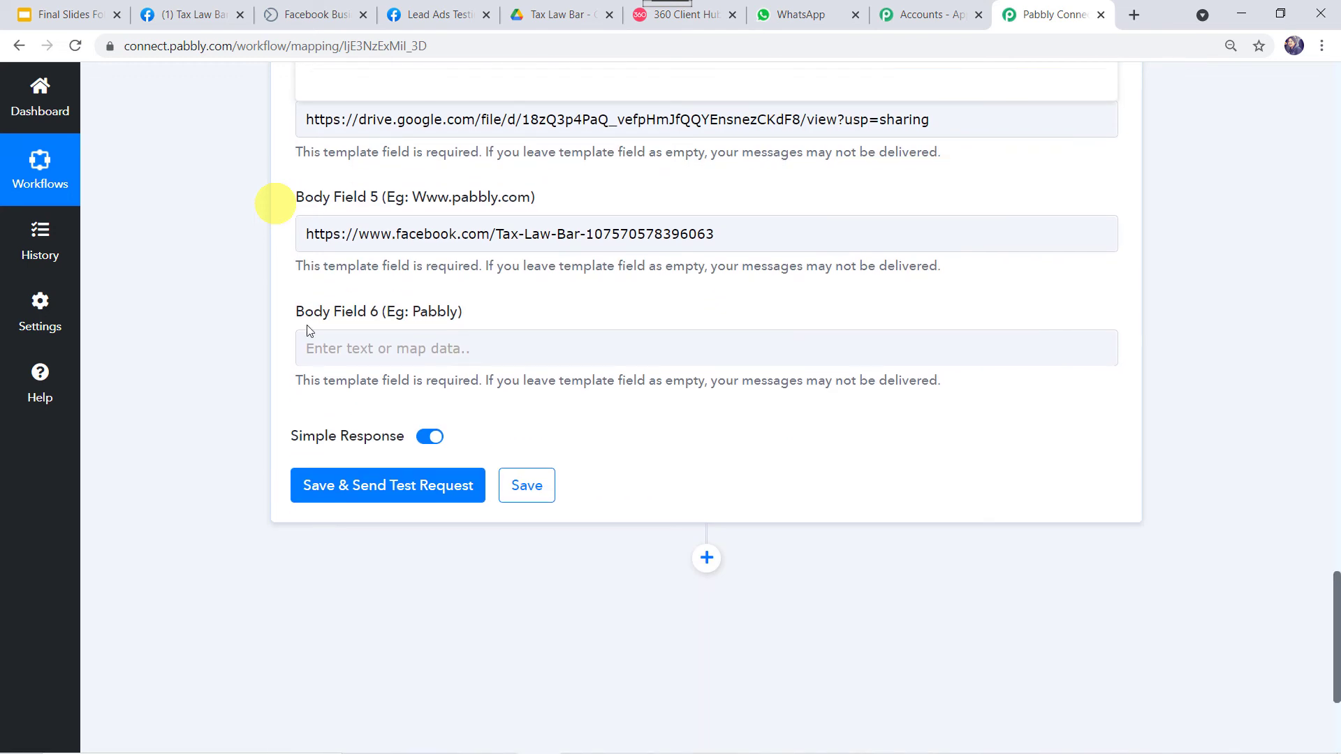
{"action": "left_click", "coordinate": [343, 356]}
{"action": "key", "text": "ctrl+v"}
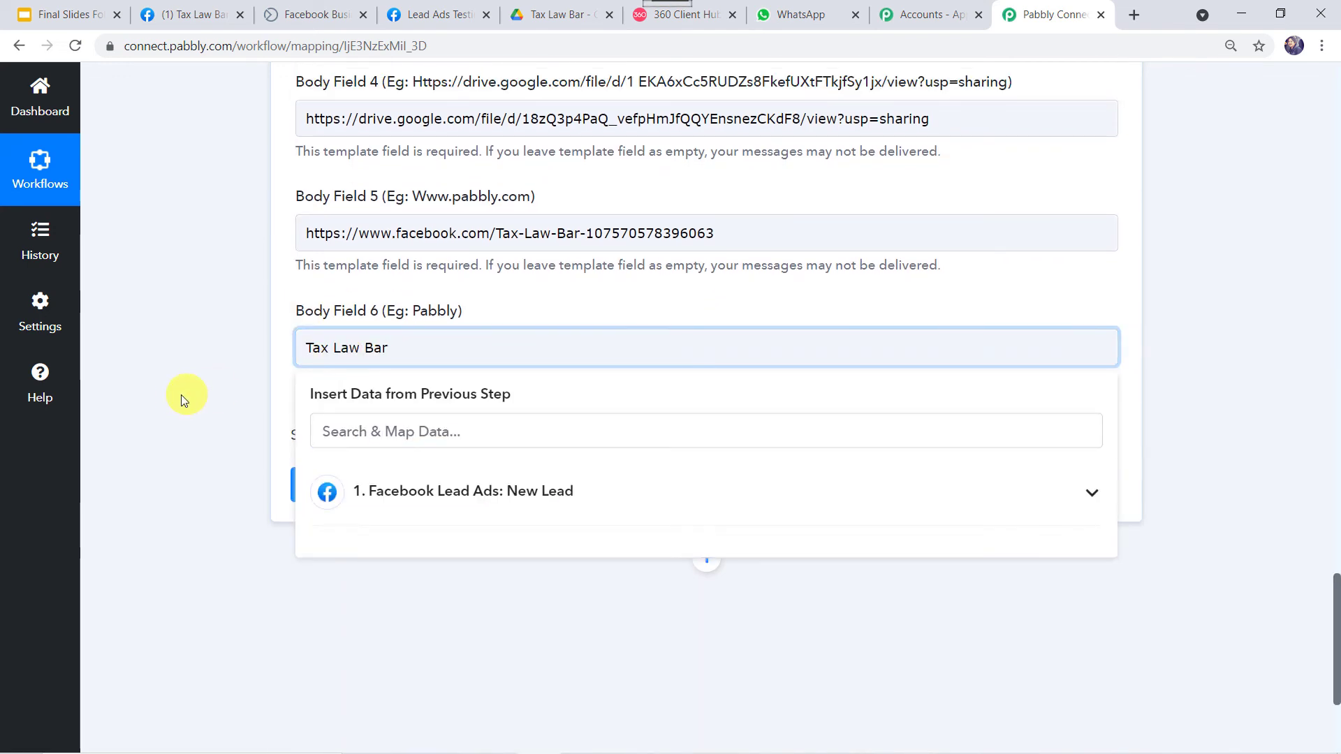
{"action": "left_click", "coordinate": [179, 395]}
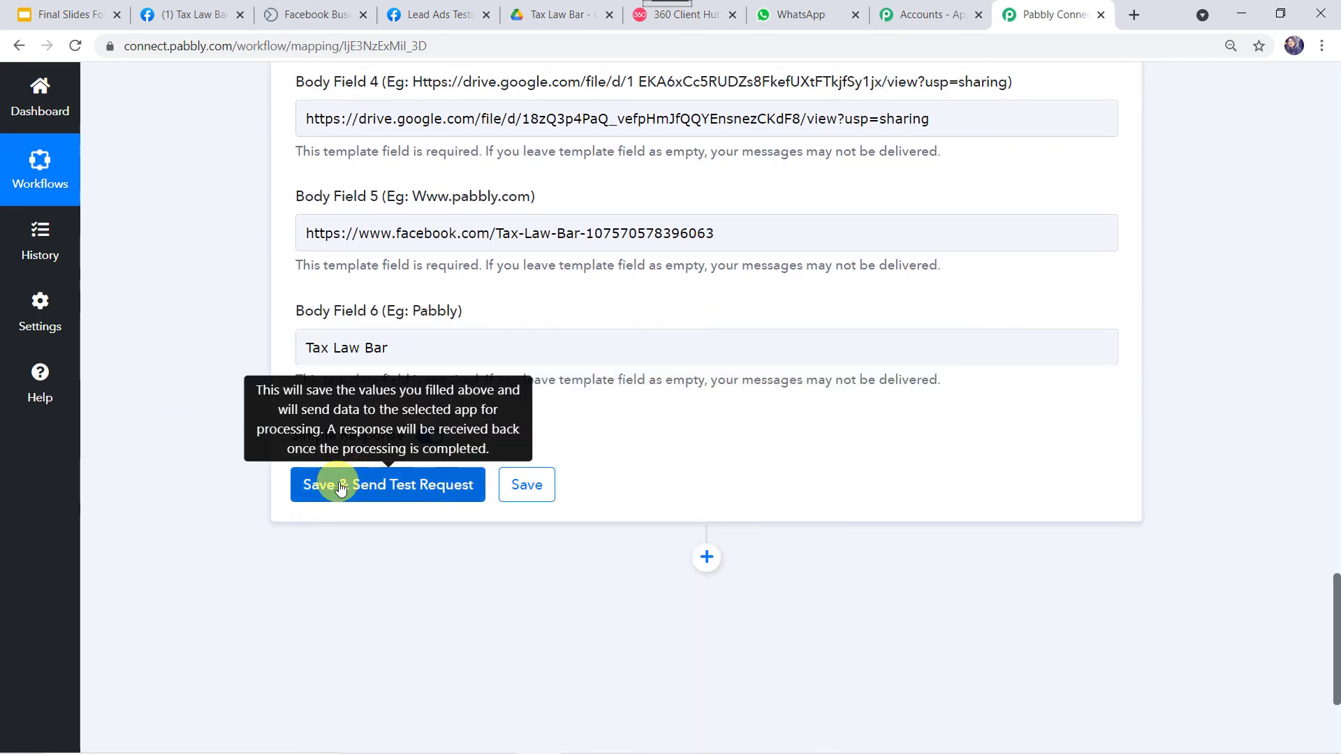
{"action": "left_click", "coordinate": [383, 500]}
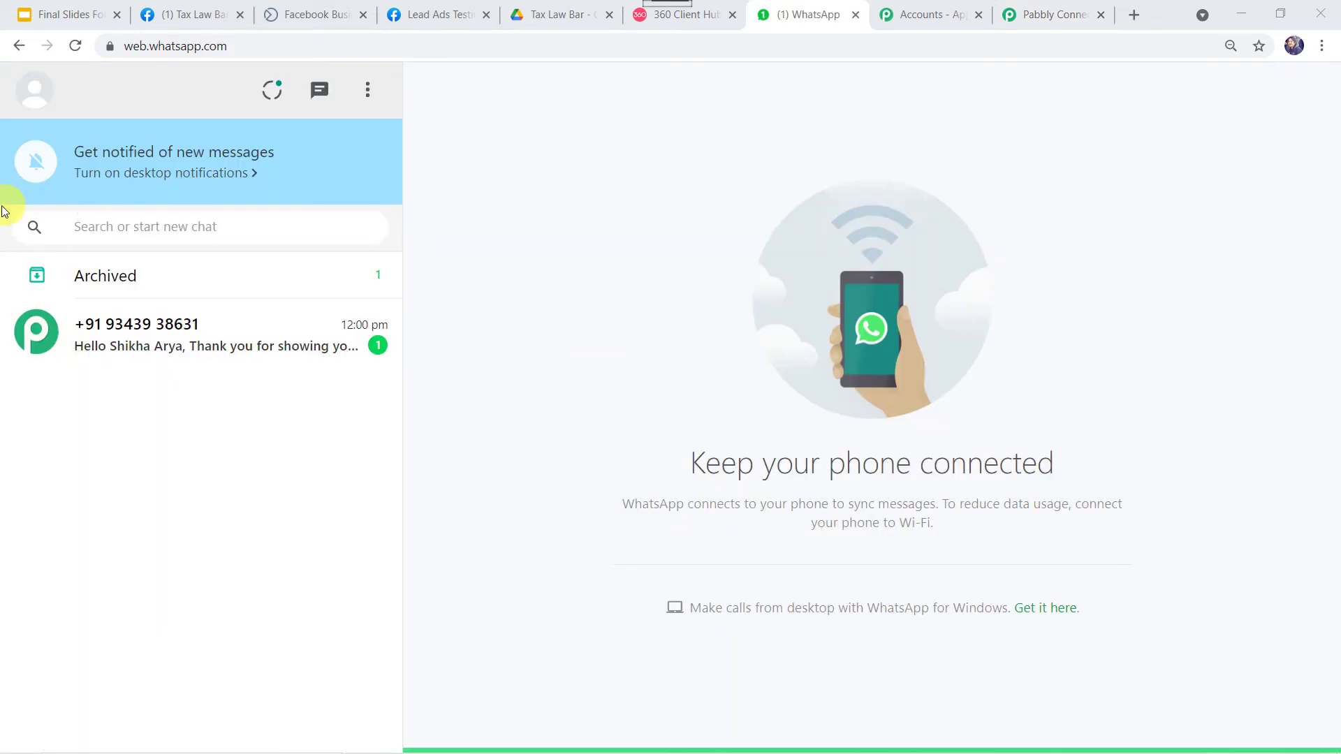
Read the new brochure message, highlighting its personalised name, business name and signature, then open its Drive link
{"action": "left_click", "coordinate": [202, 330]}
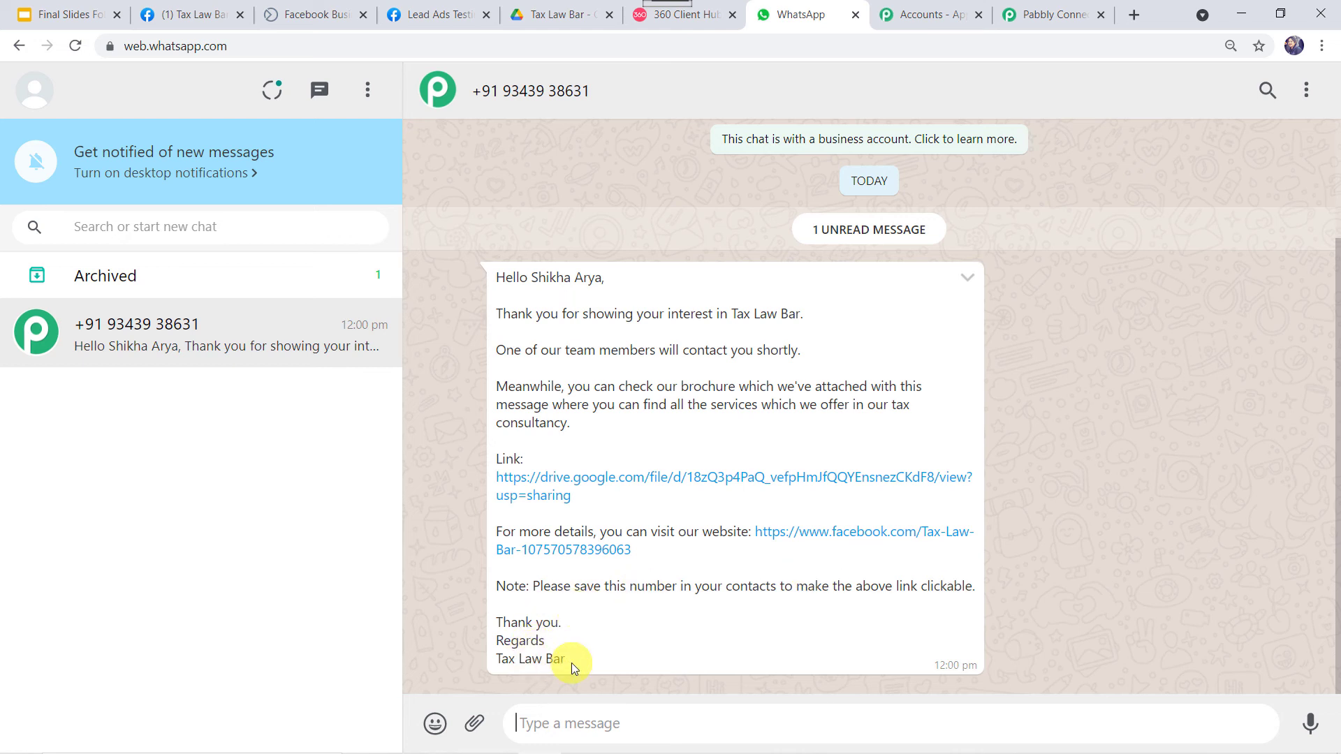
{"action": "left_click_drag", "start_coordinate": [533, 278], "coordinate": [617, 288]}
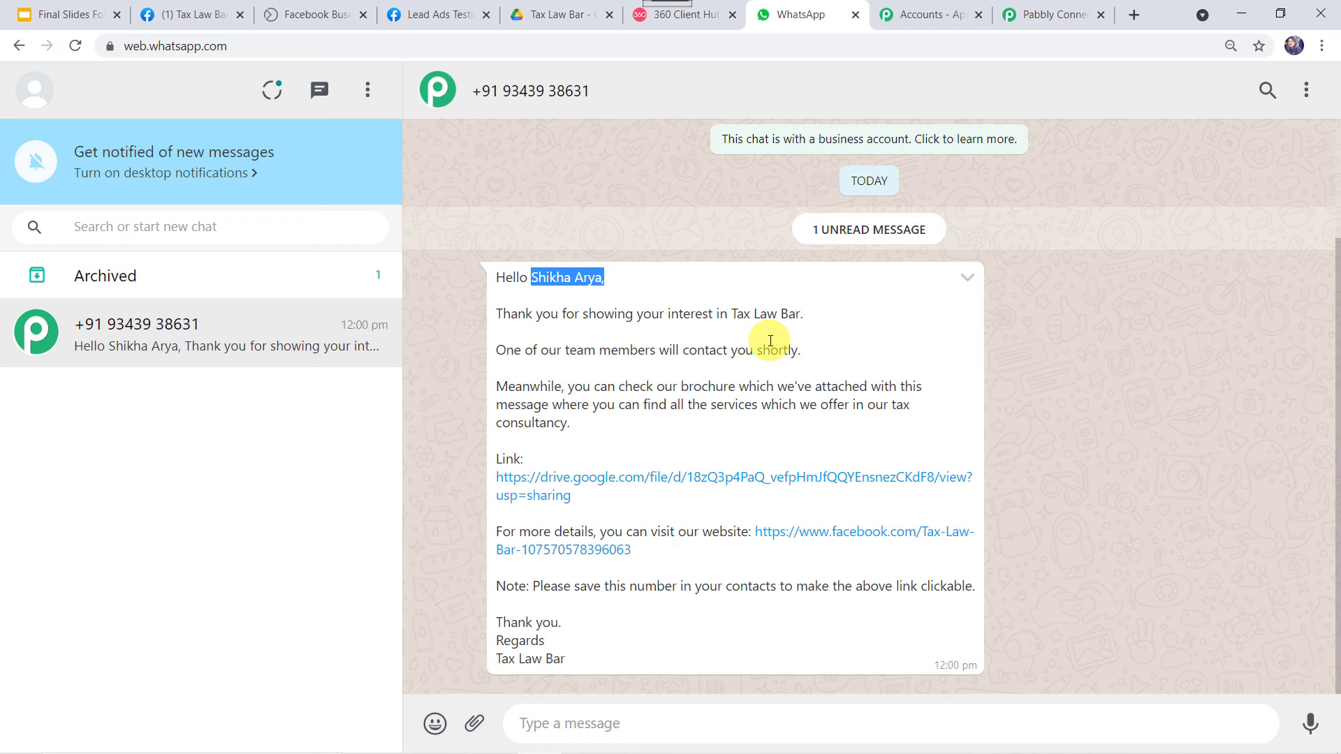
{"action": "left_click_drag", "start_coordinate": [733, 315], "coordinate": [808, 324]}
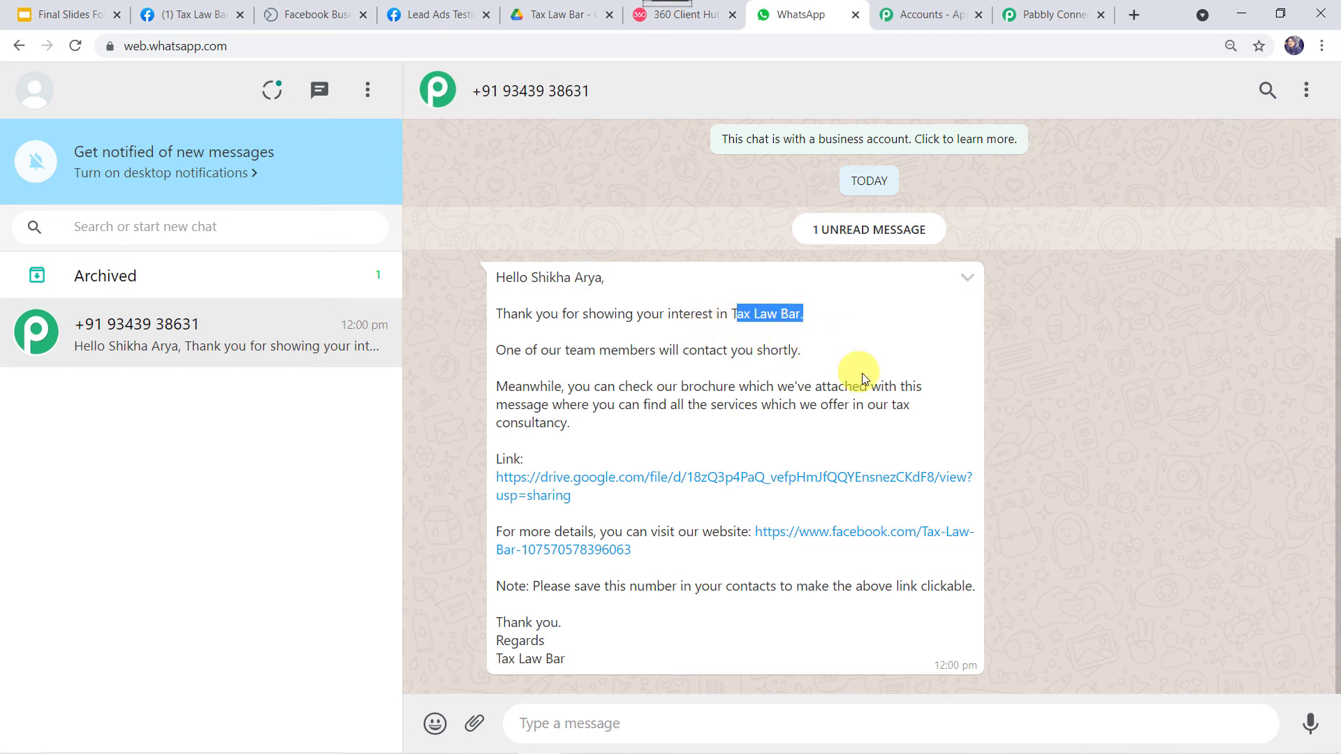
{"action": "left_click_drag", "start_coordinate": [892, 405], "coordinate": [921, 423]}
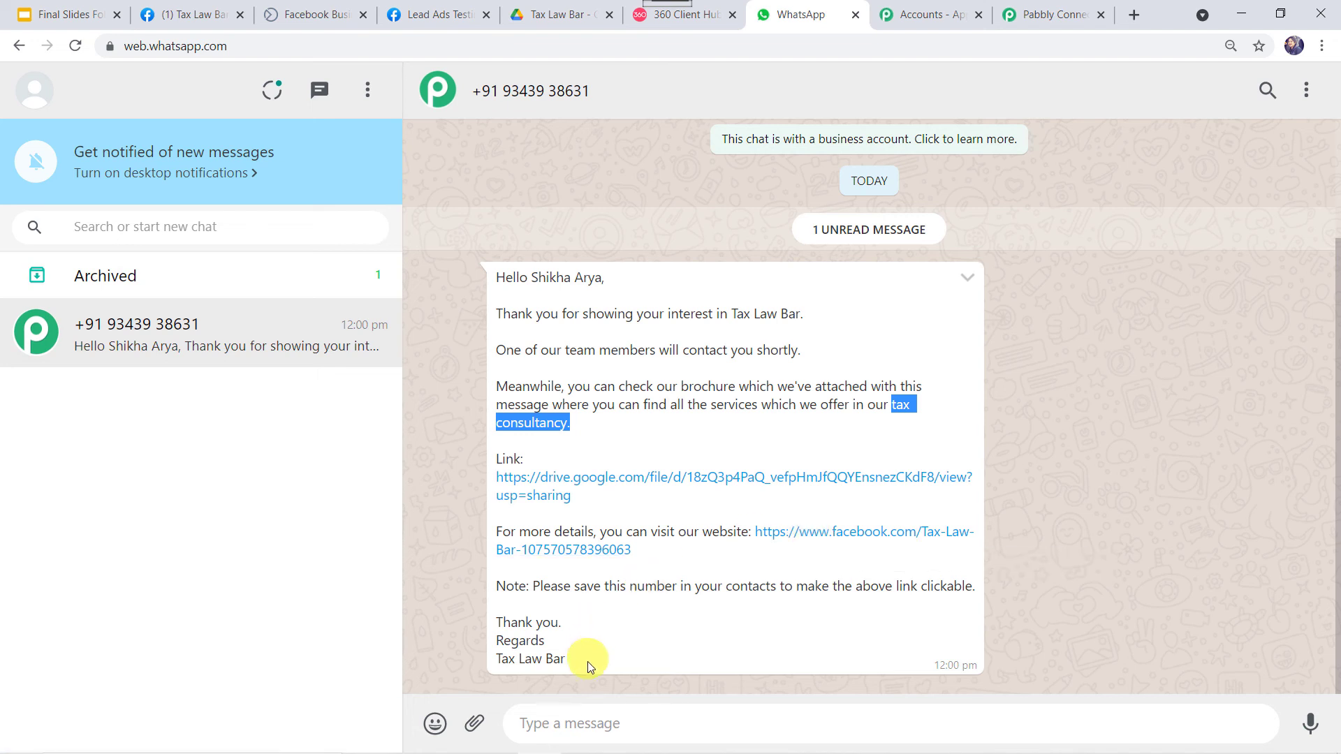
{"action": "left_click_drag", "start_coordinate": [588, 666], "coordinate": [472, 676]}
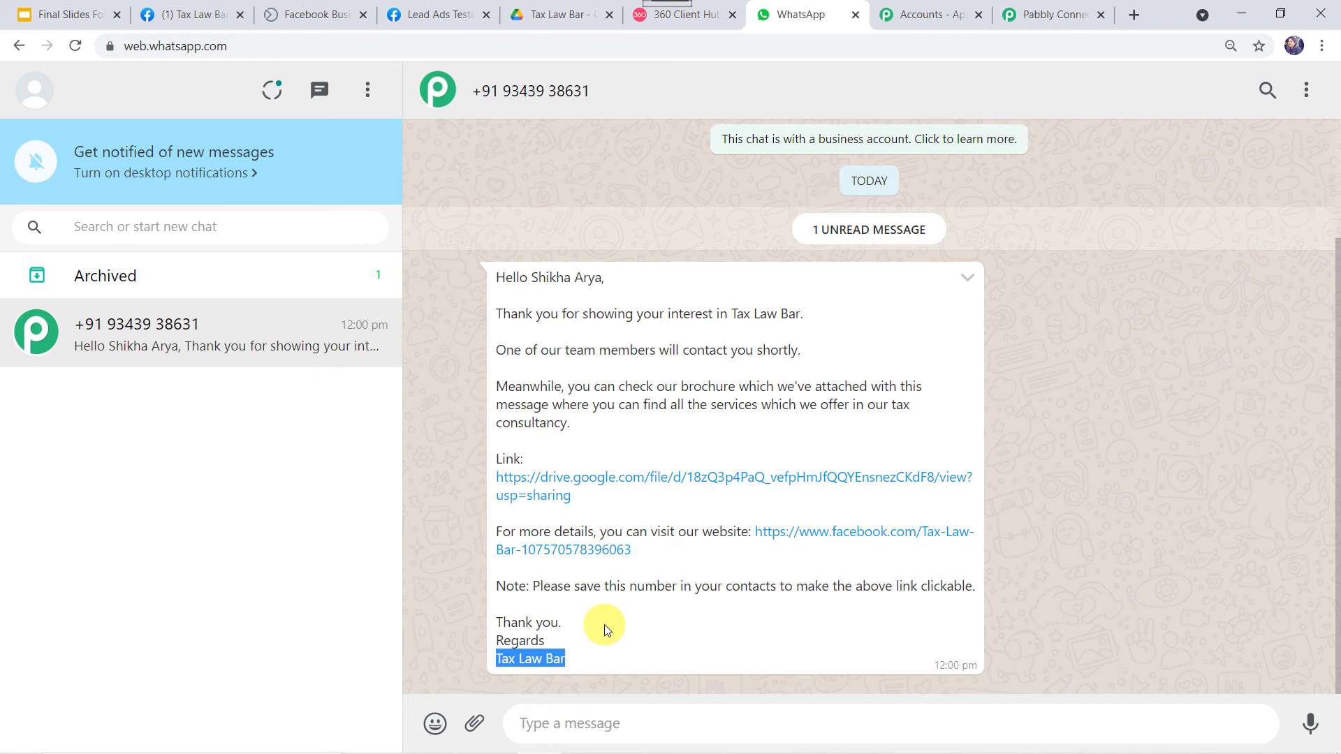
{"action": "left_click", "coordinate": [576, 478]}
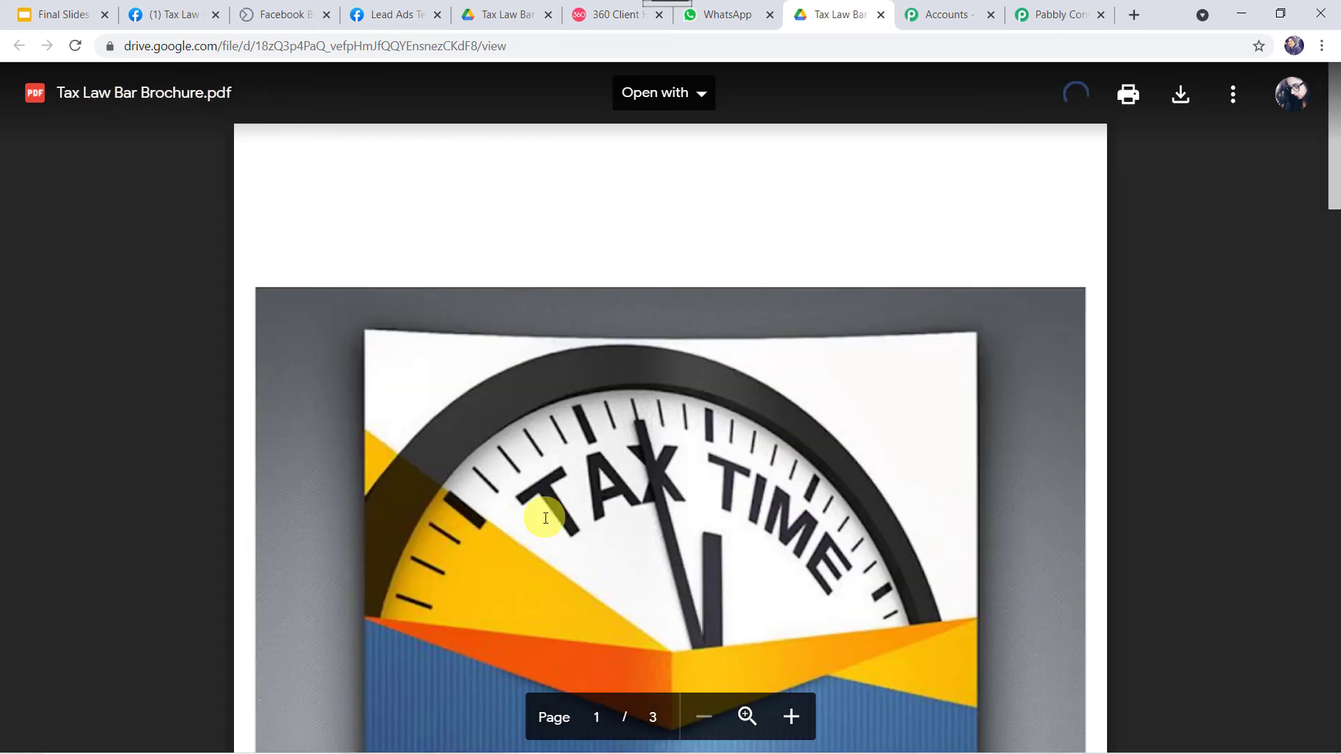
Page through the three-page Tax Law Bar Brochure.pdf, then return to the WhatsApp chat
{"action": "scroll", "coordinate": [545, 517], "scroll_direction": "down", "scroll_amount": 20}
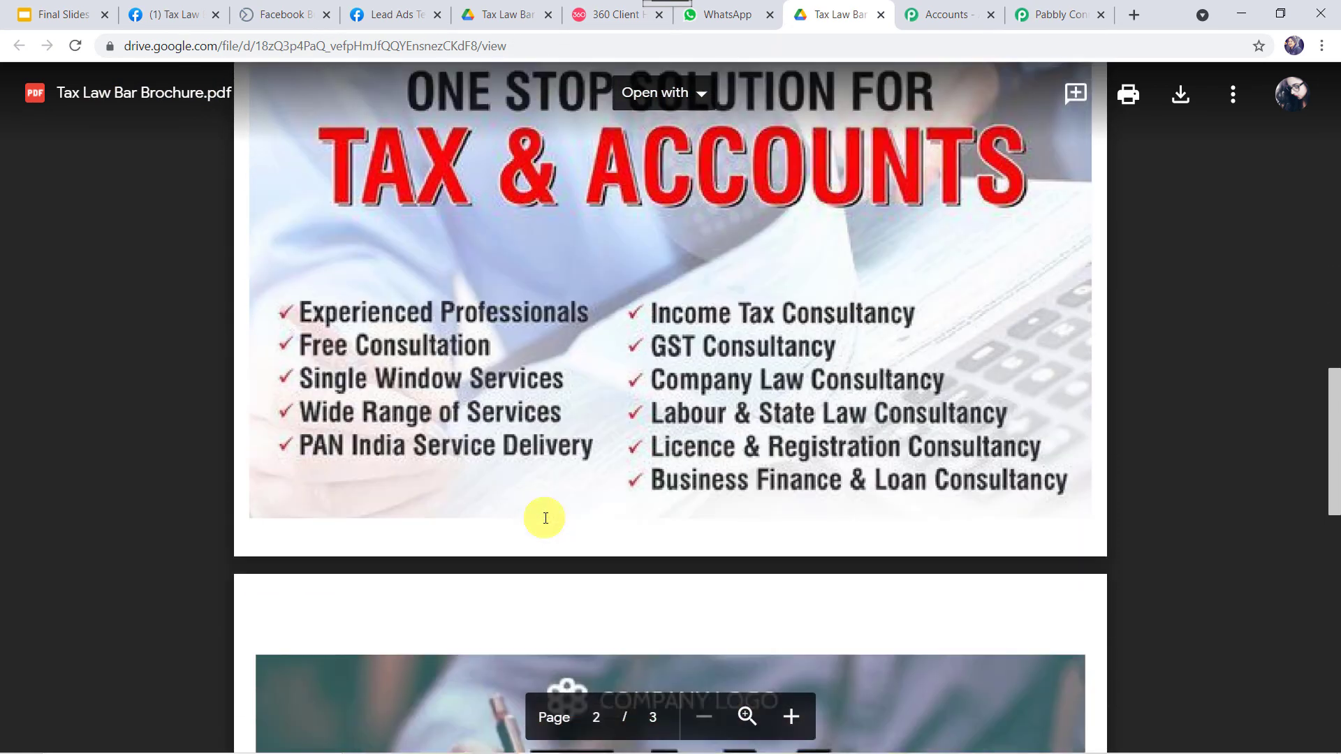
{"action": "scroll", "coordinate": [545, 518], "scroll_direction": "up", "scroll_amount": 20}
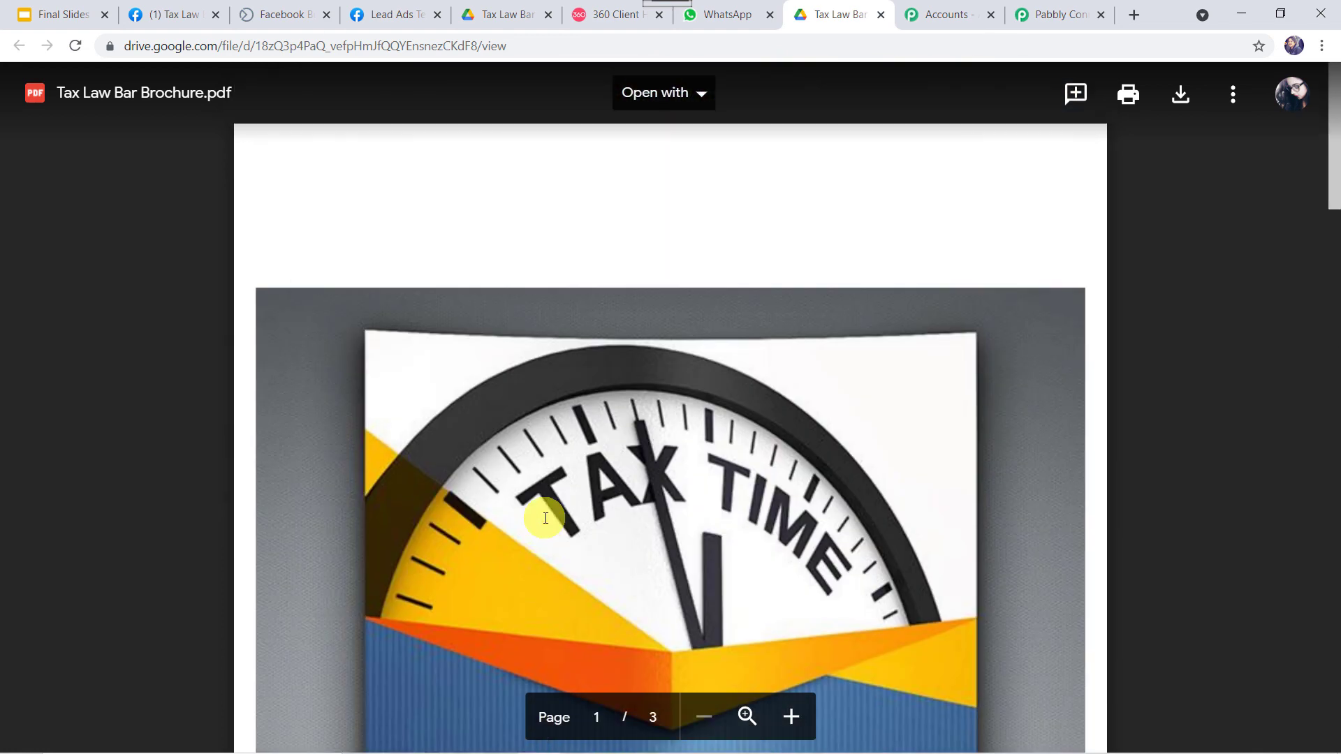
{"action": "left_click", "coordinate": [744, 15]}
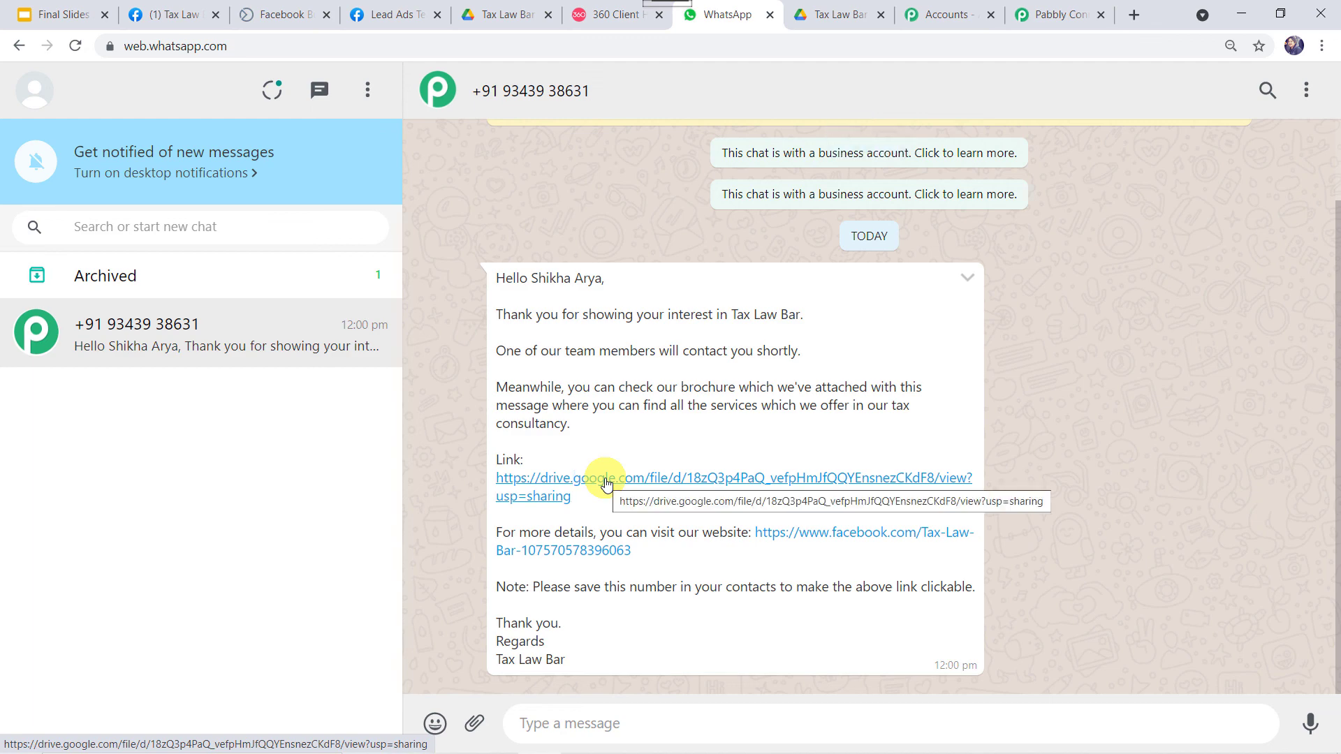
Save the WhatsApp action step in Pabbly Connect and reopen the Lead Ads test form for a new lead
{"action": "left_click", "coordinate": [1058, 14]}
{"action": "scroll", "coordinate": [697, 479], "scroll_direction": "down", "scroll_amount": 3}
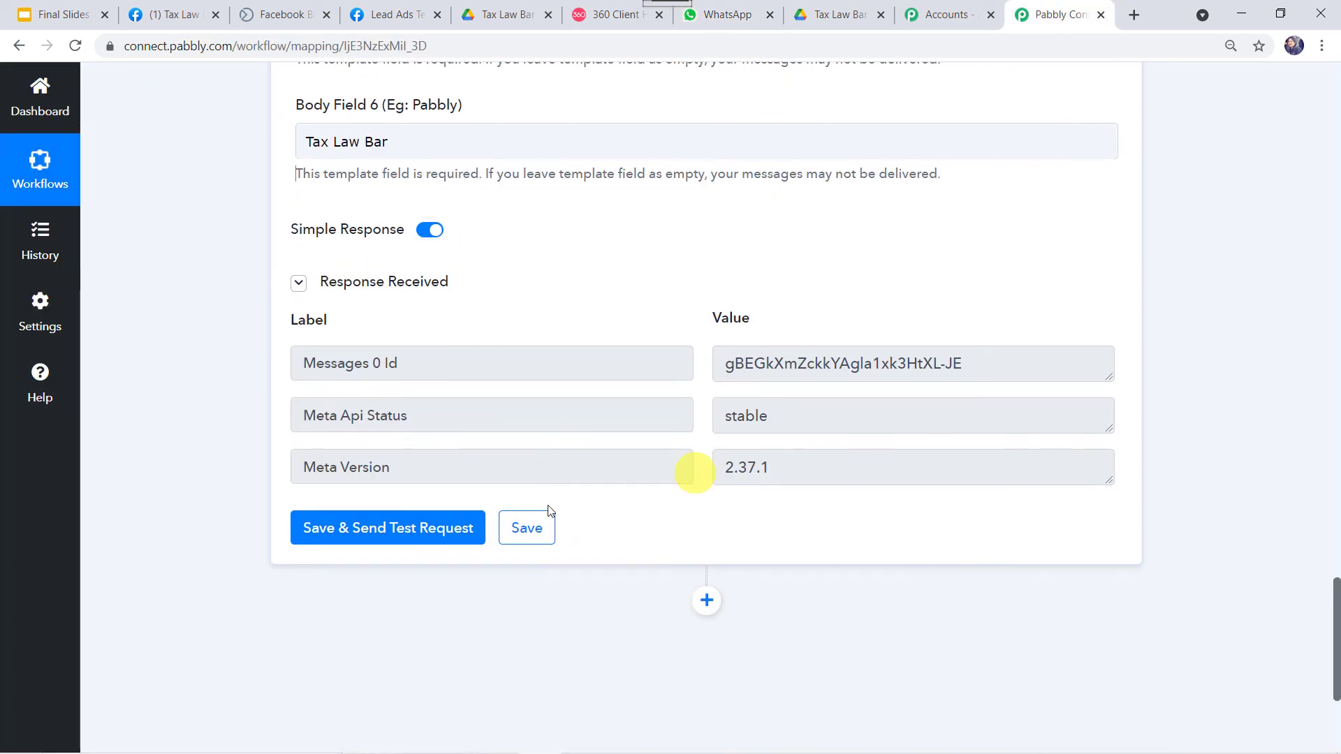
{"action": "left_click", "coordinate": [525, 528]}
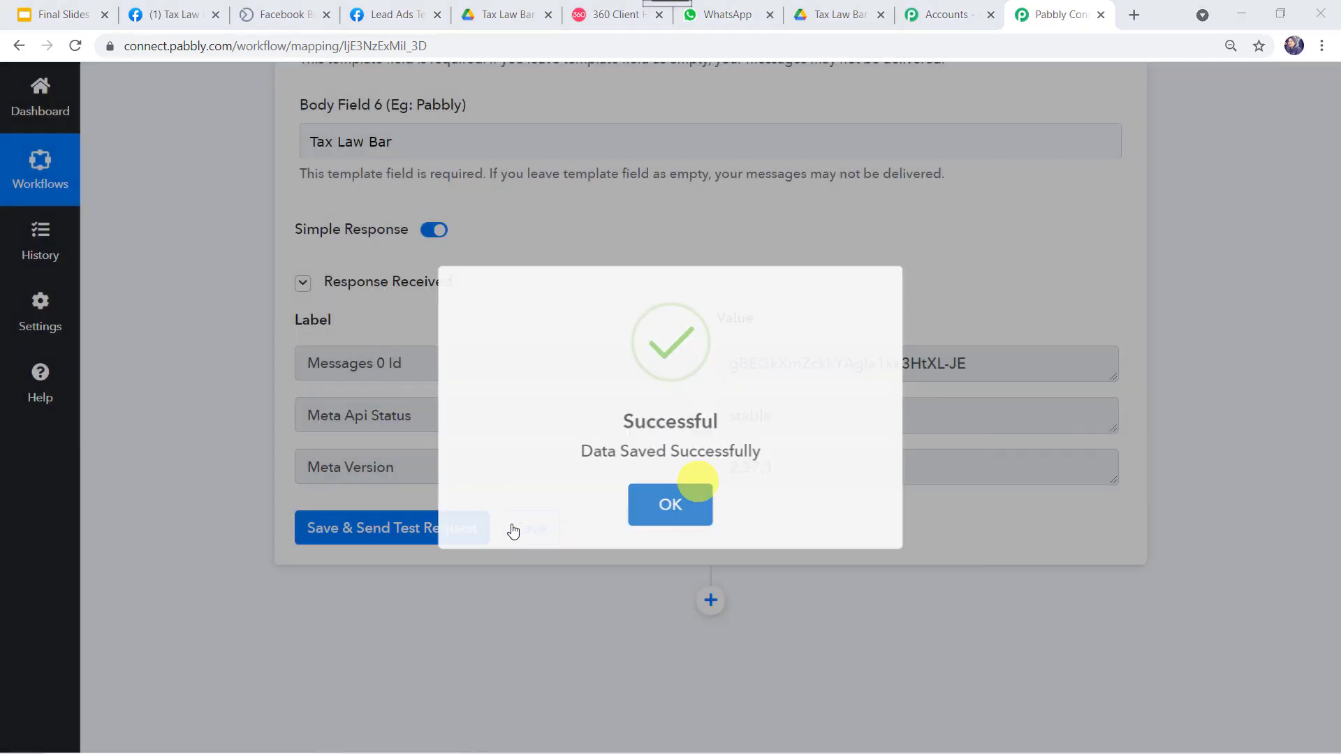
{"action": "left_click", "coordinate": [697, 485]}
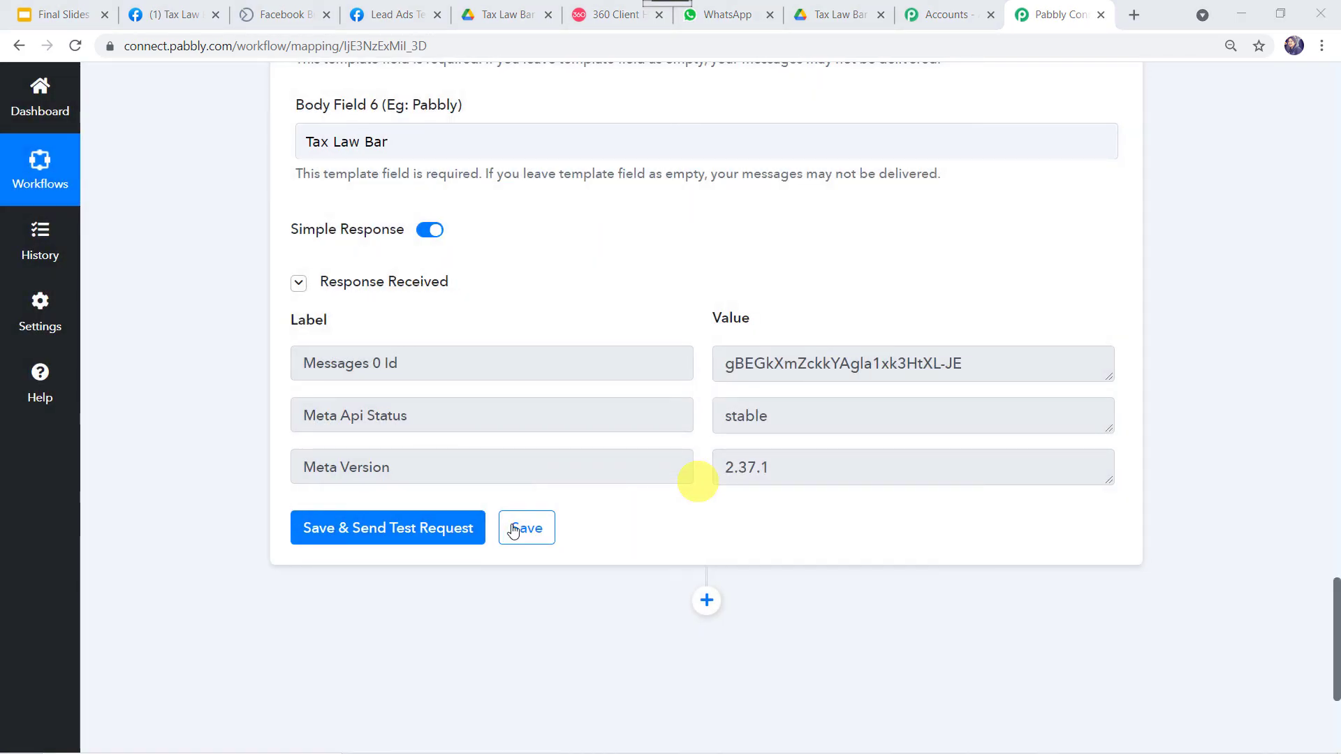
{"action": "scroll", "coordinate": [216, 359], "scroll_direction": "up", "scroll_amount": 20}
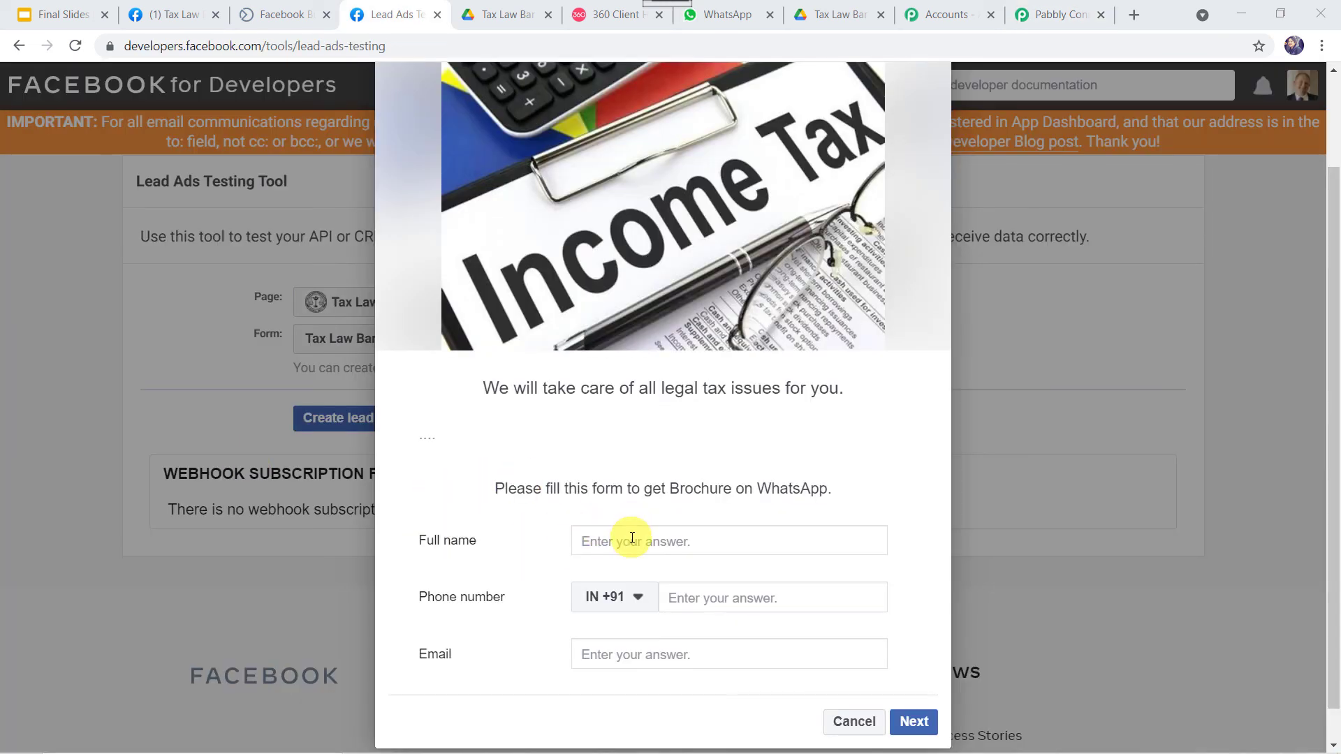
{"action": "left_click", "coordinate": [632, 538]}
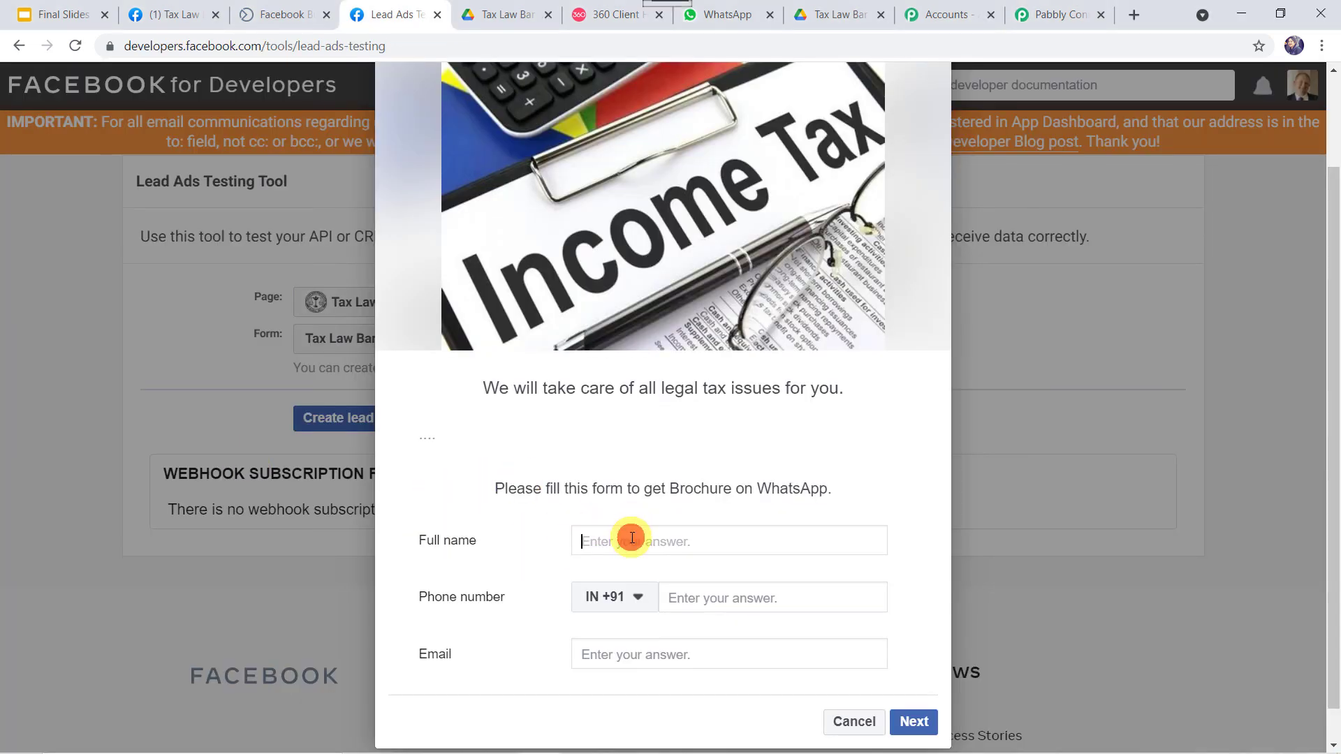
Enter the lead's full name, phone number and email in the test form, then submit it
{"action": "type", "text": "Sanjay"}
{"action": "key", "text": "Tab"}
{"action": "key", "text": "Tab"}
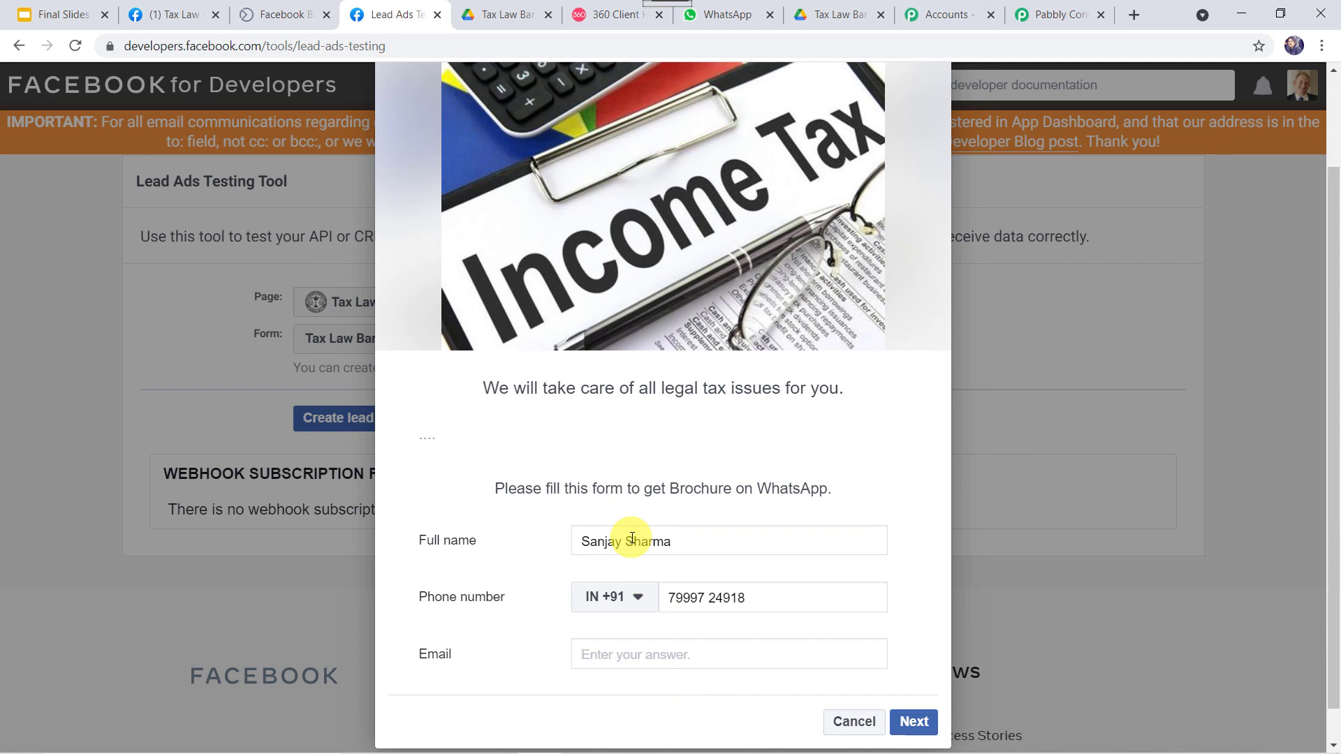
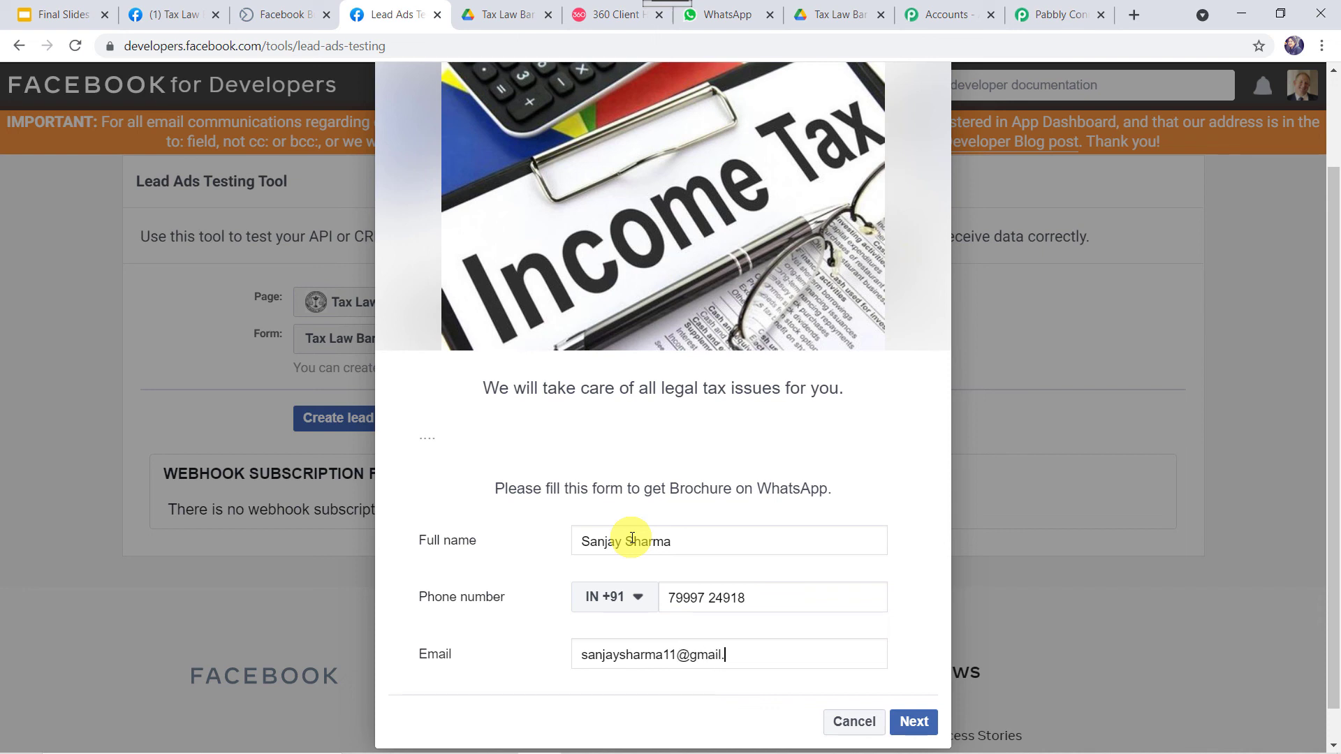
{"action": "left_click", "coordinate": [912, 722]}
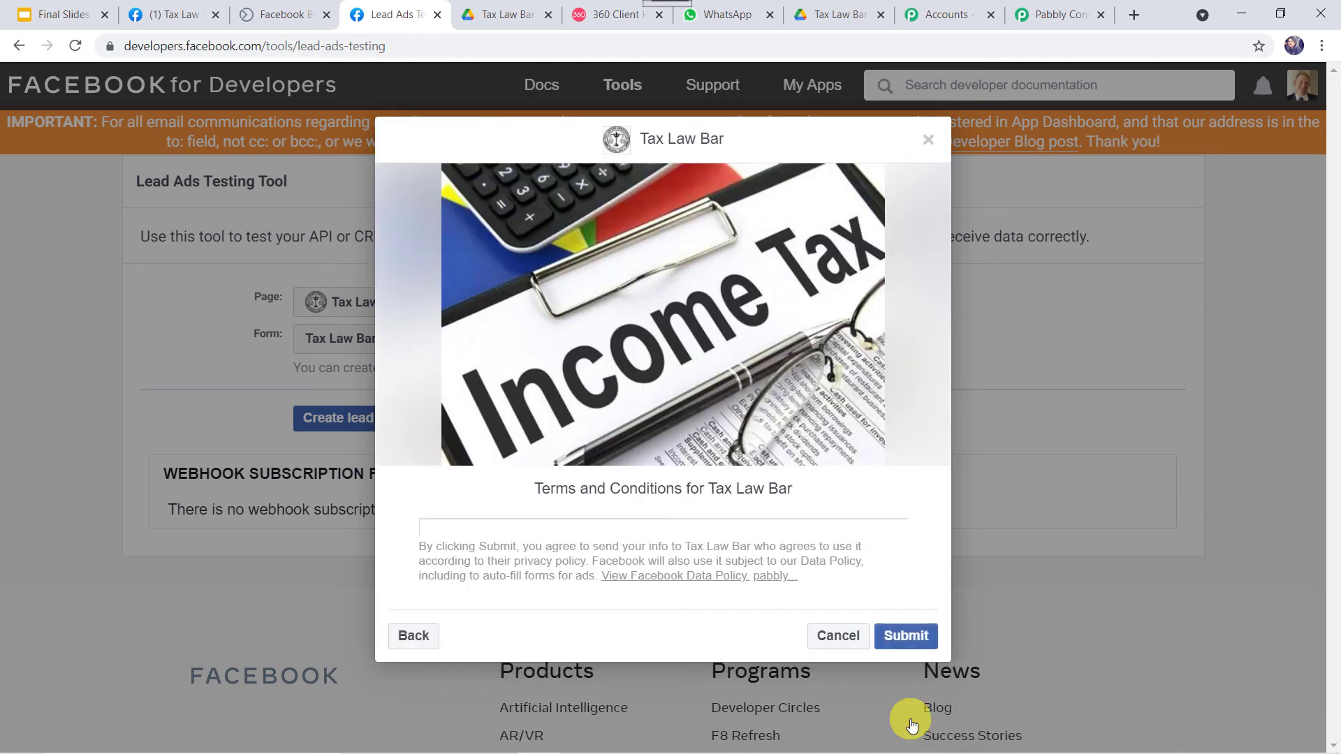
{"action": "left_click", "coordinate": [906, 635]}
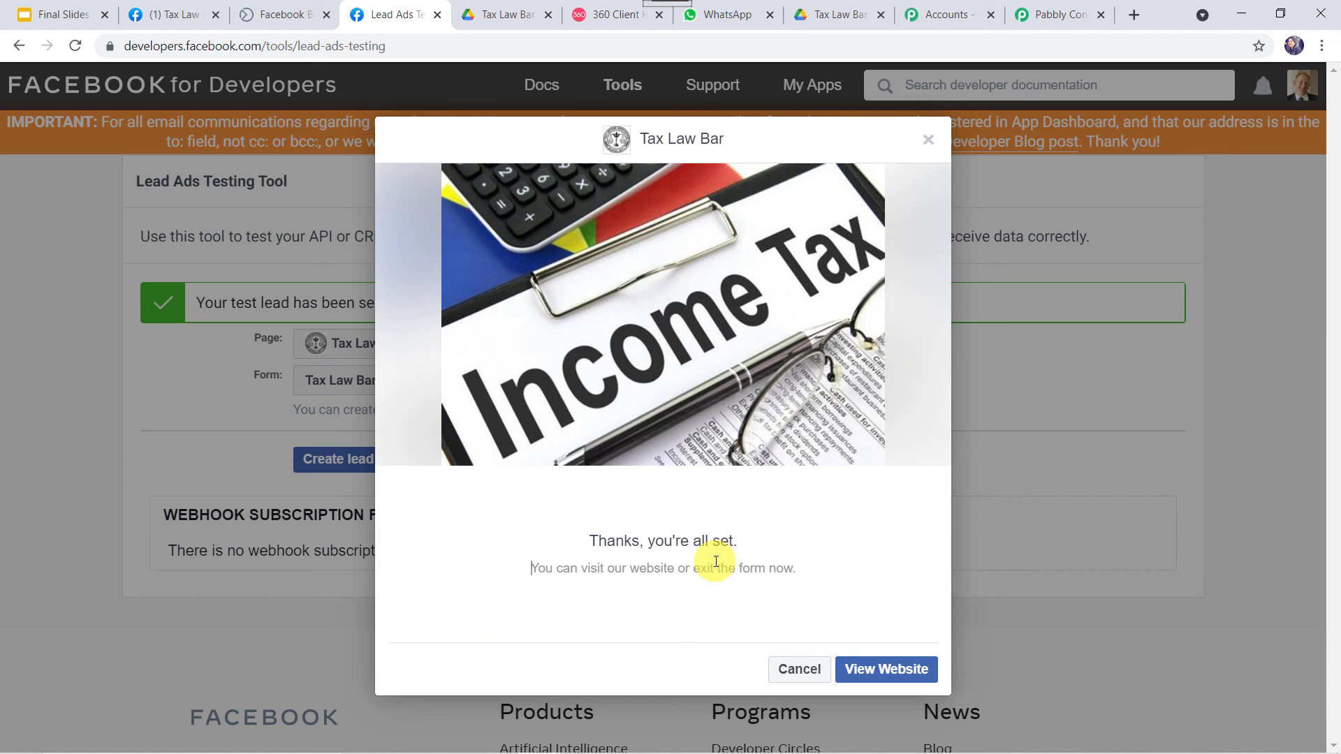
Check the new lead's WhatsApp message and scroll through its linked brochure PDF
{"action": "mouse_move", "coordinate": [738, 16]}
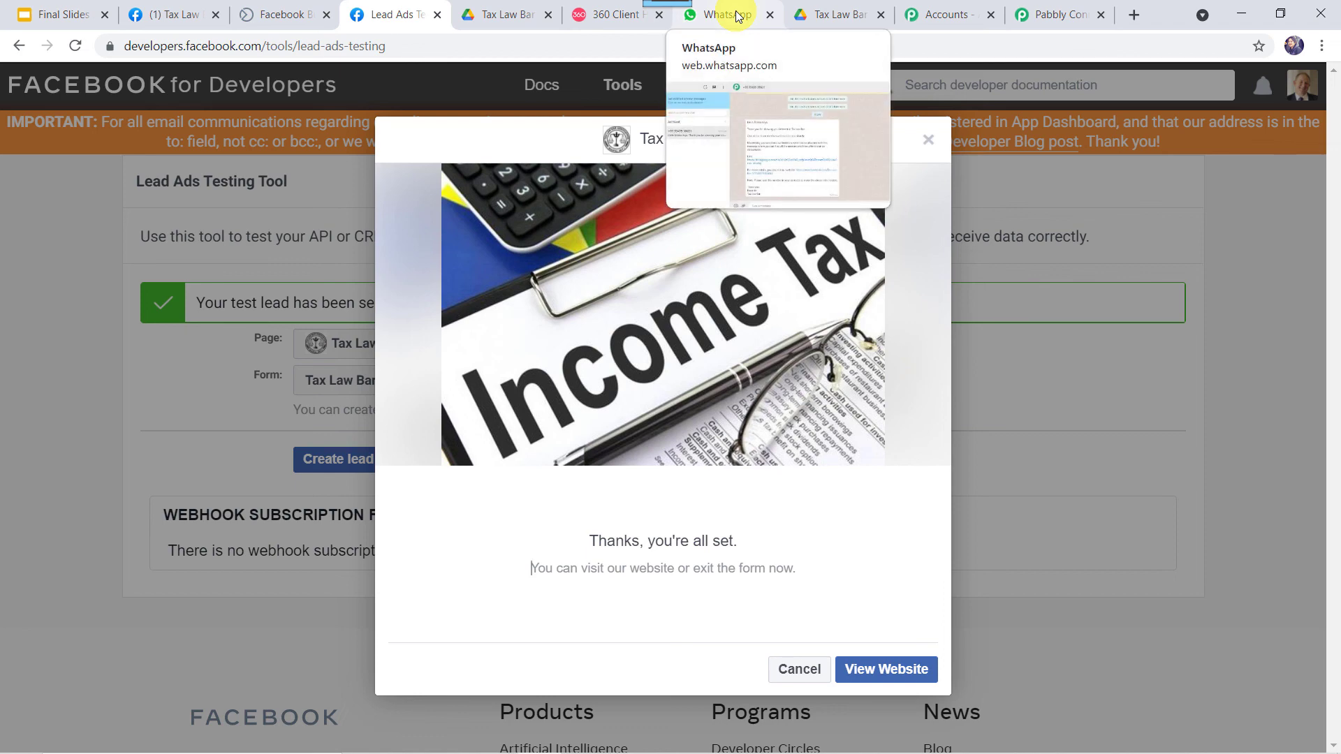
{"action": "left_click", "coordinate": [738, 15]}
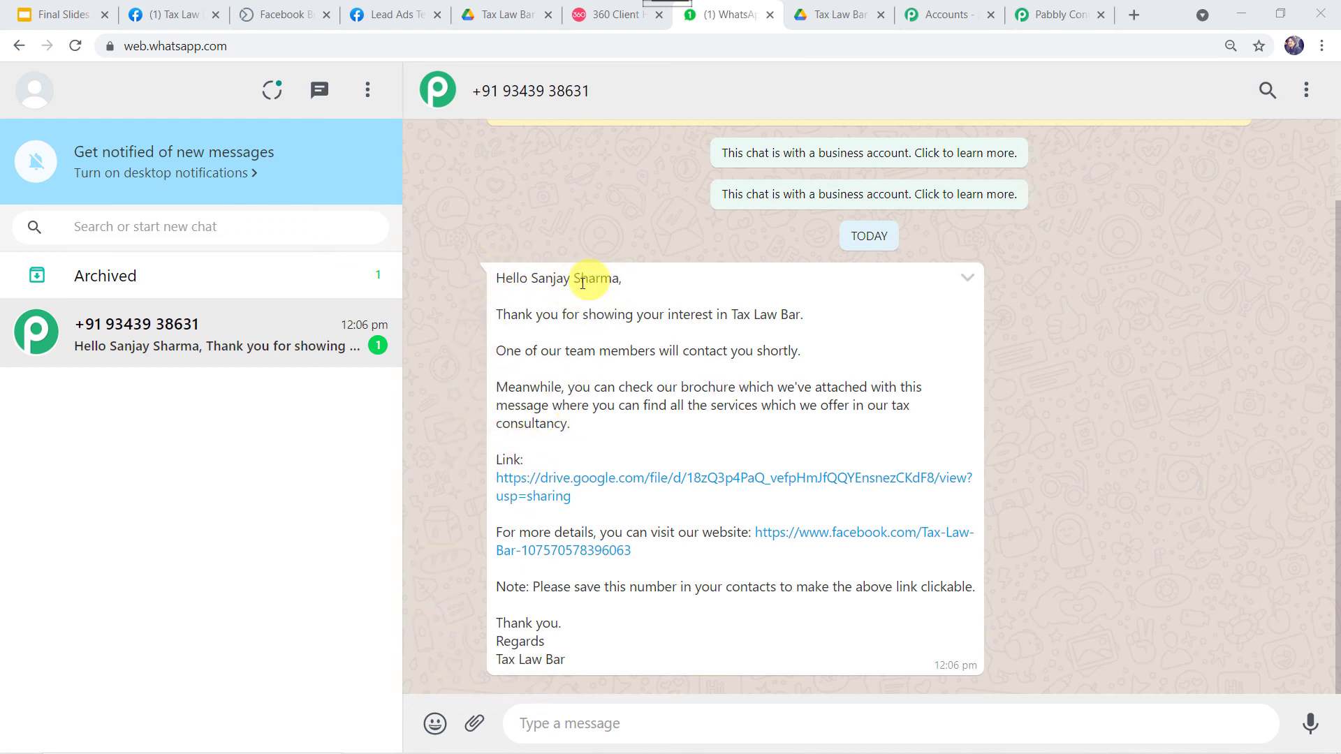
{"action": "left_click", "coordinate": [631, 482]}
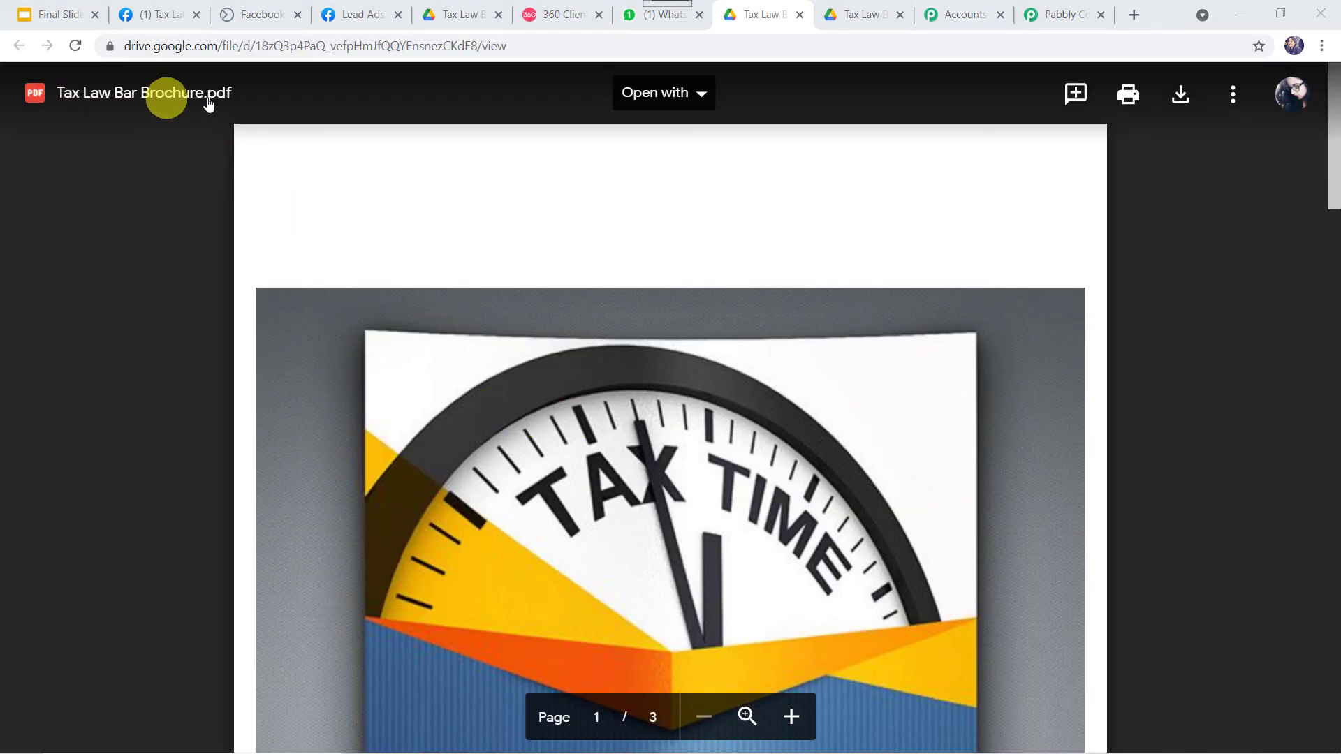
{"action": "scroll", "coordinate": [415, 525], "scroll_direction": "down", "scroll_amount": 15}
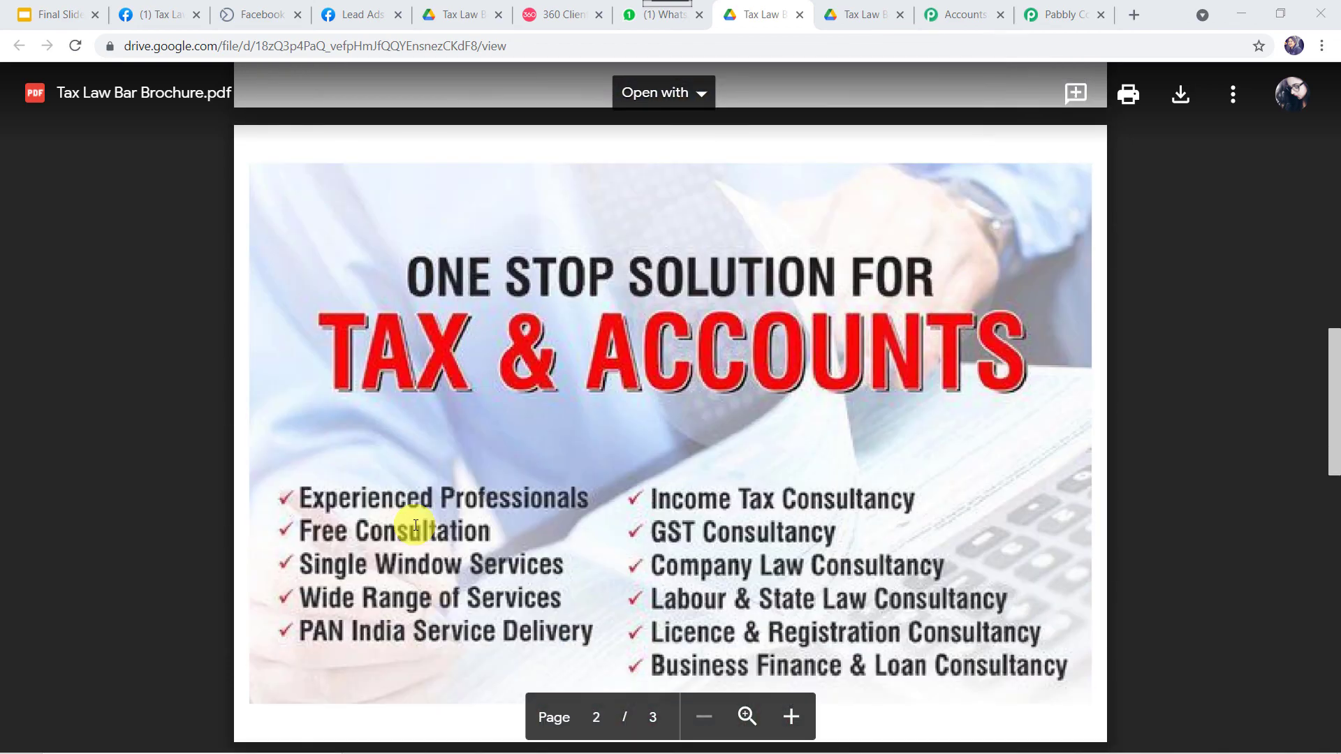
{"action": "scroll", "coordinate": [415, 525], "scroll_direction": "down", "scroll_amount": 18}
{"action": "scroll", "coordinate": [416, 525], "scroll_direction": "up", "scroll_amount": 12}
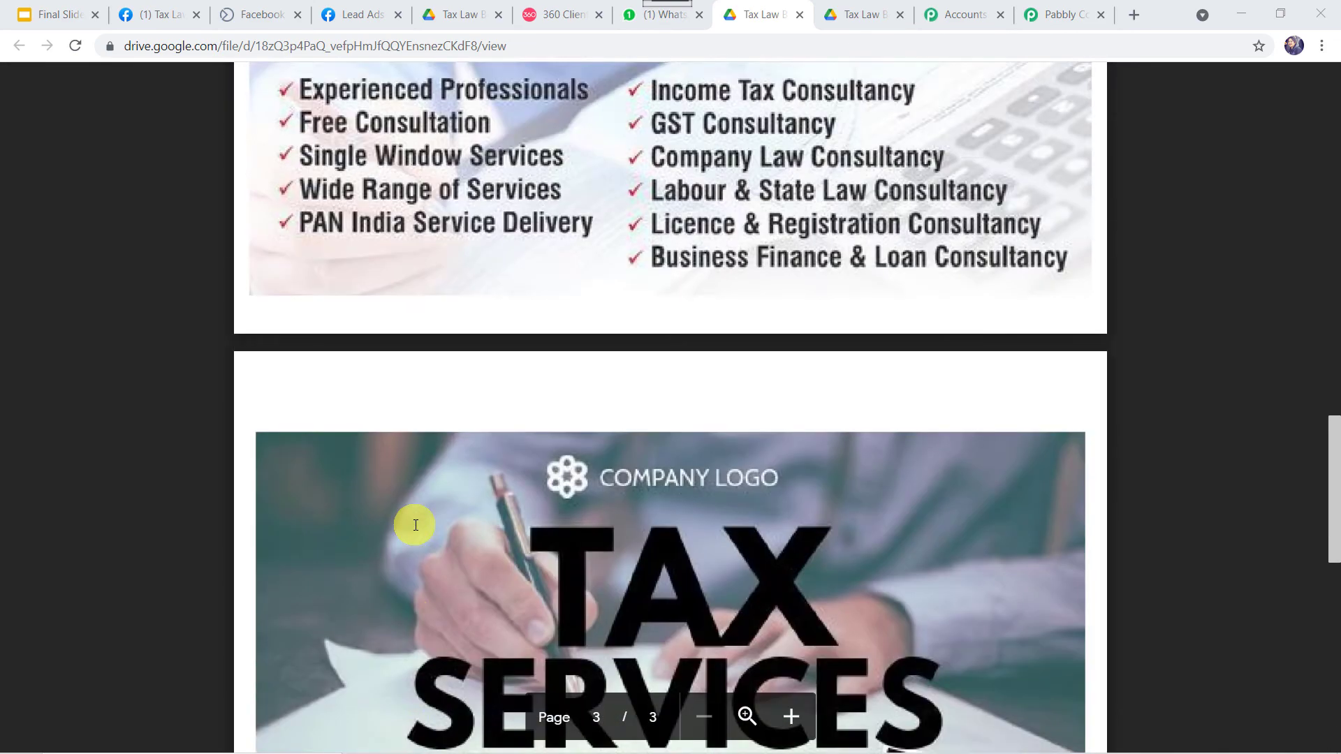
{"action": "scroll", "coordinate": [416, 525], "scroll_direction": "up", "scroll_amount": 20}
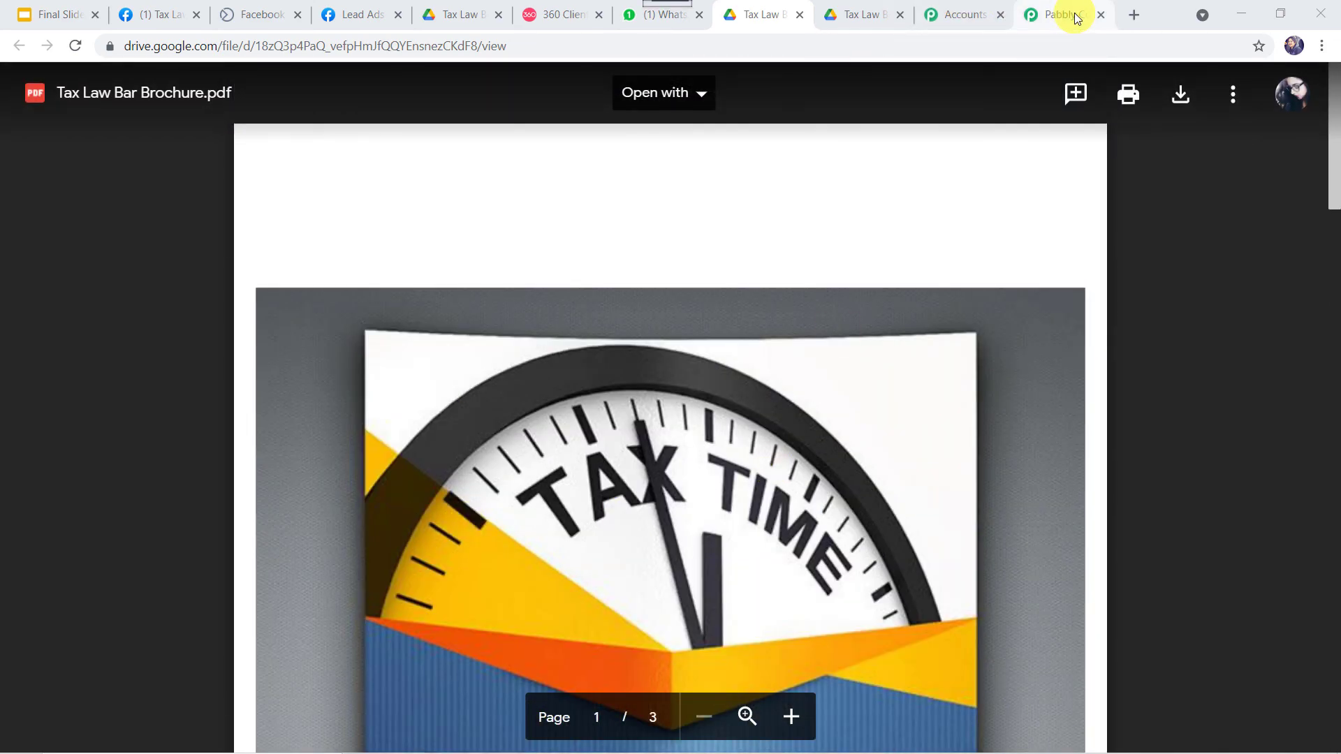
Collapse the Facebook Lead Ads trigger and WhatsApp send template steps in the Pabbly workflow
{"action": "left_click", "coordinate": [1075, 17]}
{"action": "scroll", "coordinate": [481, 403], "scroll_direction": "up", "scroll_amount": 20}
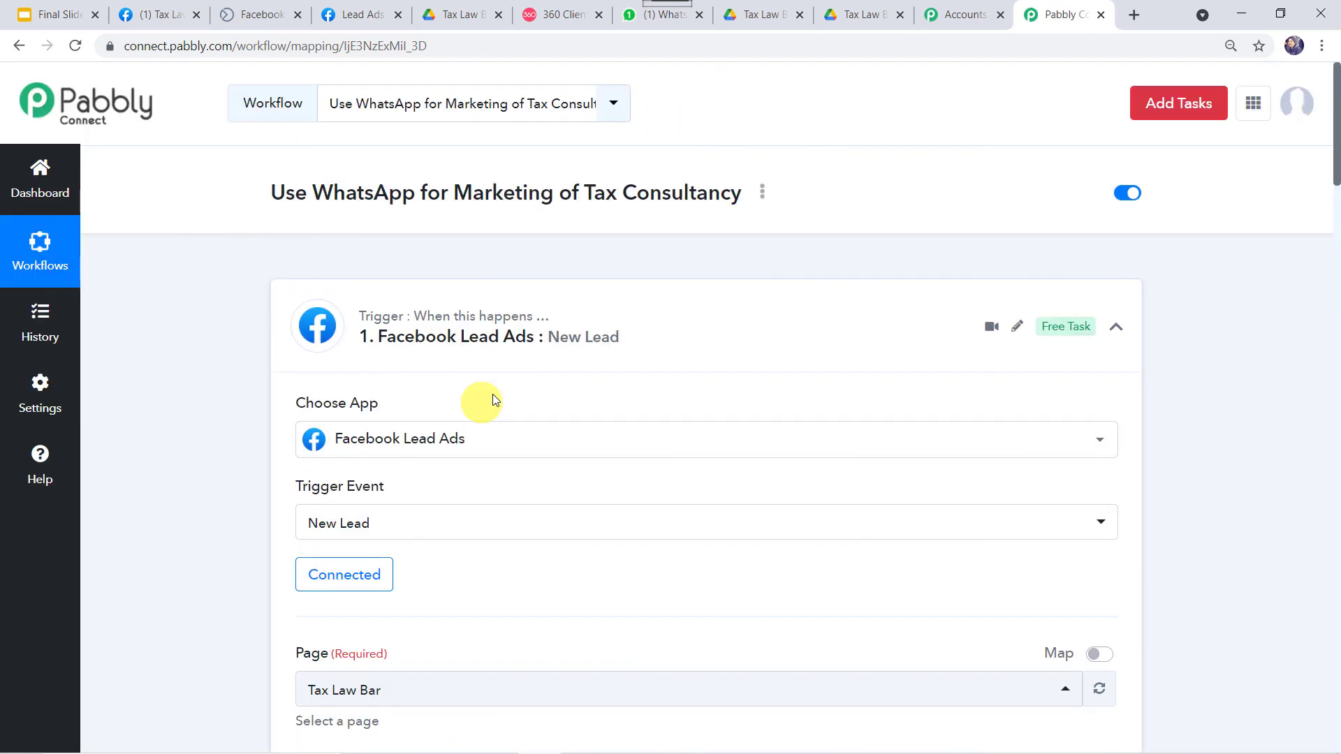
{"action": "left_click", "coordinate": [594, 336]}
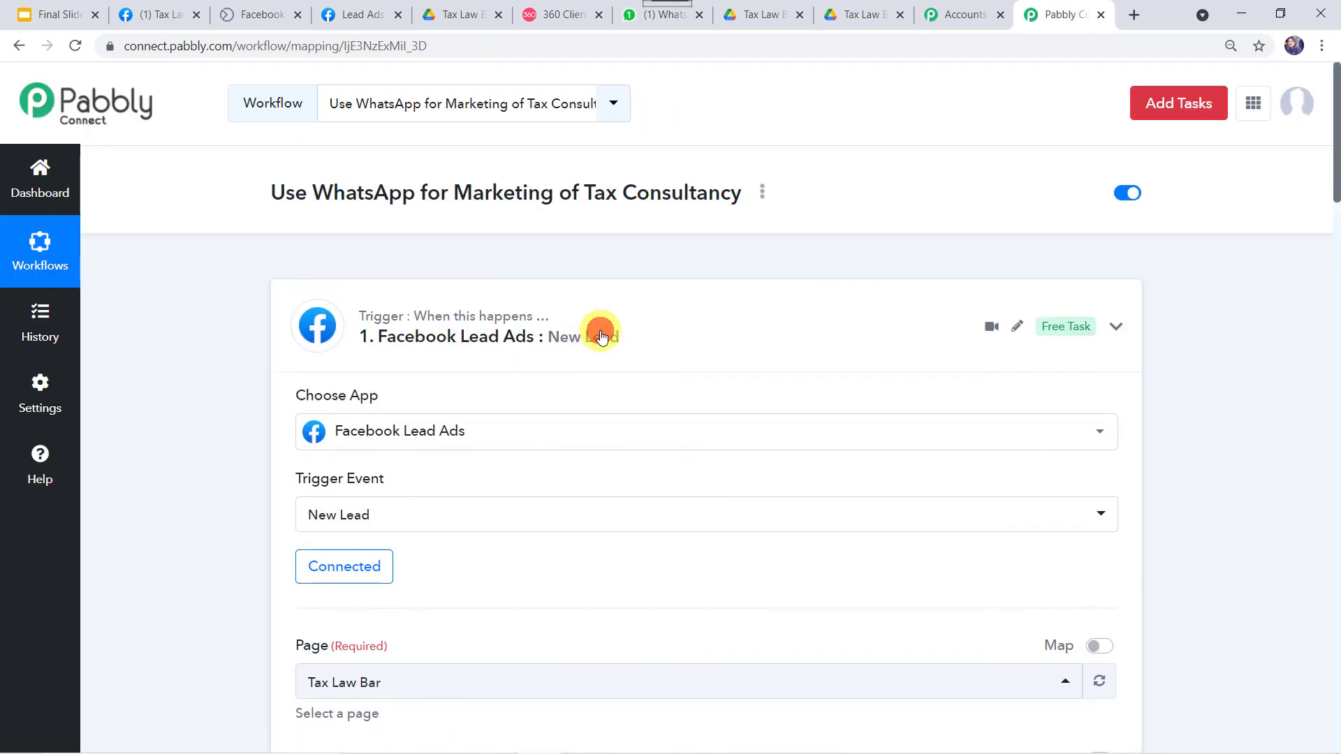
{"action": "left_click", "coordinate": [646, 487]}
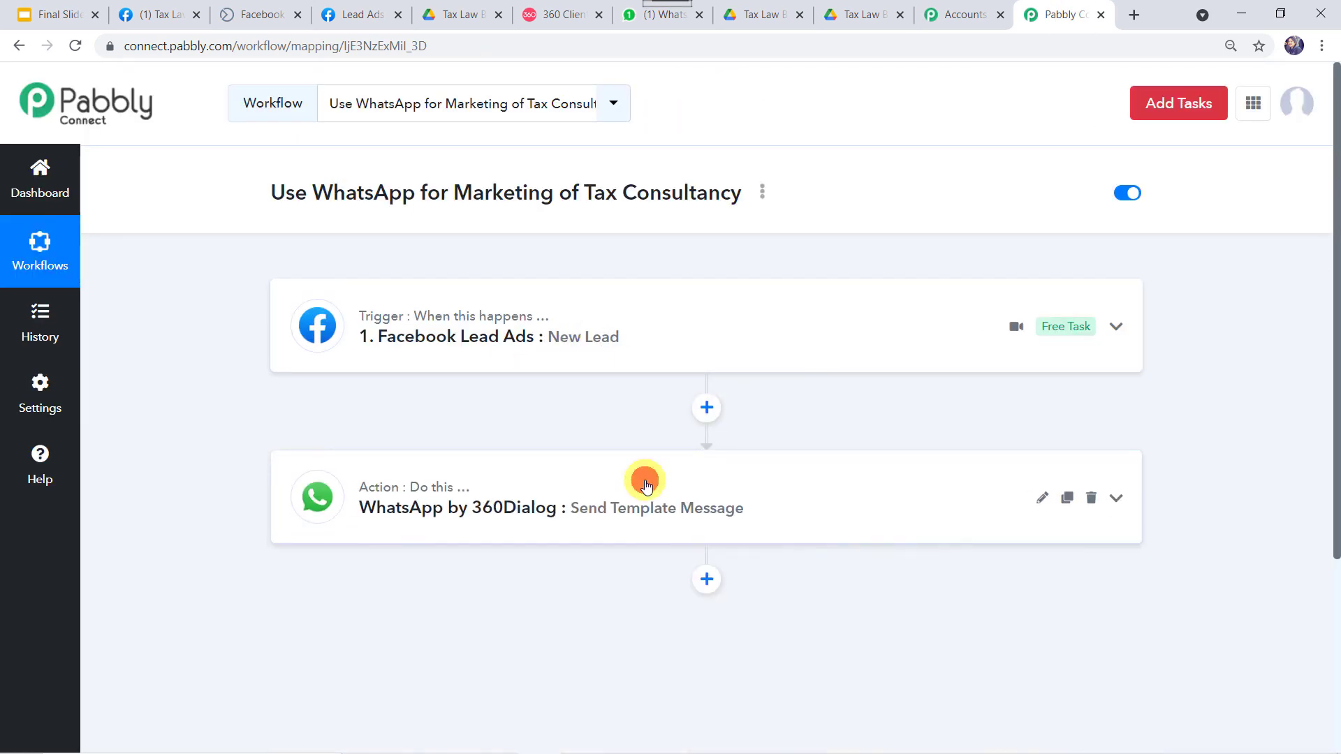